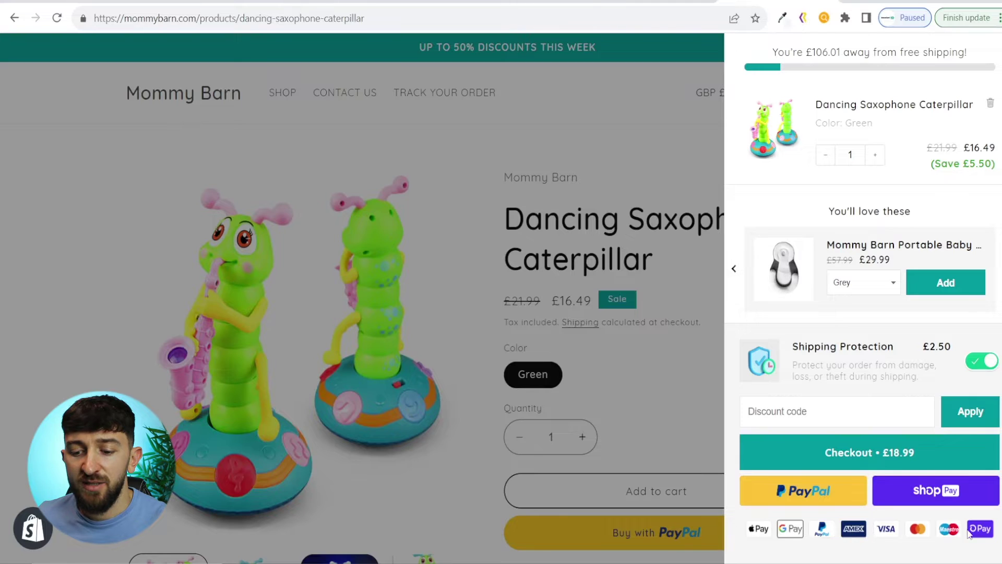
# Review the UpCart listing's pricing plans and install the UpCart Cart Drawer app on the Mommy Barn store
pyautogui.scroll(2, 910, 532)
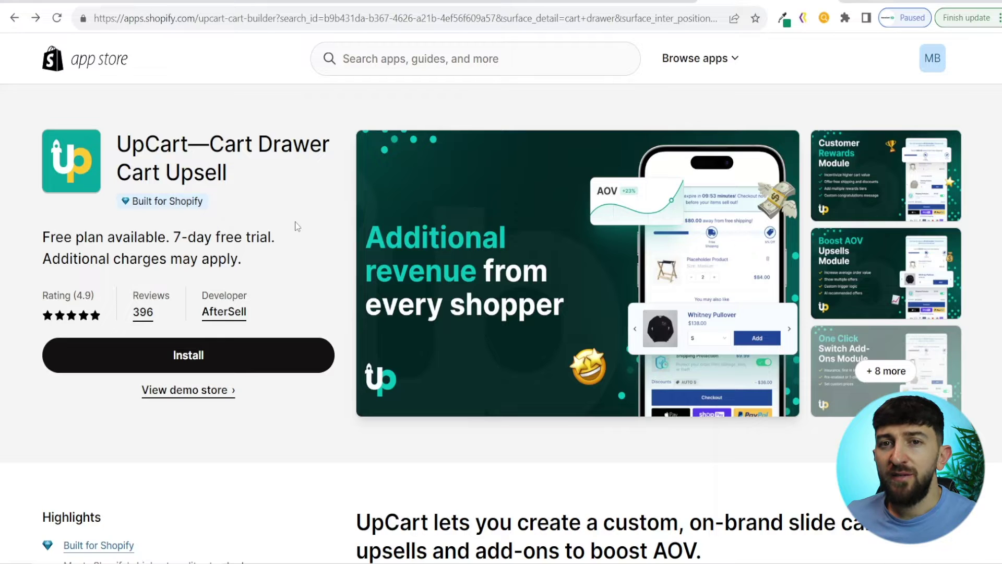
pyautogui.scroll(-15, 323, 209)
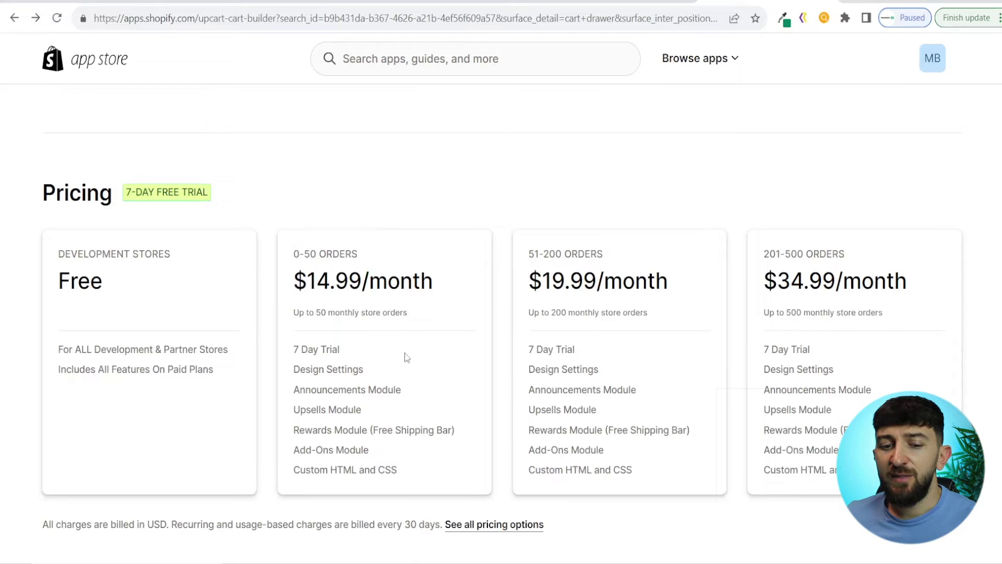
pyautogui.scroll(15, 416, 357)
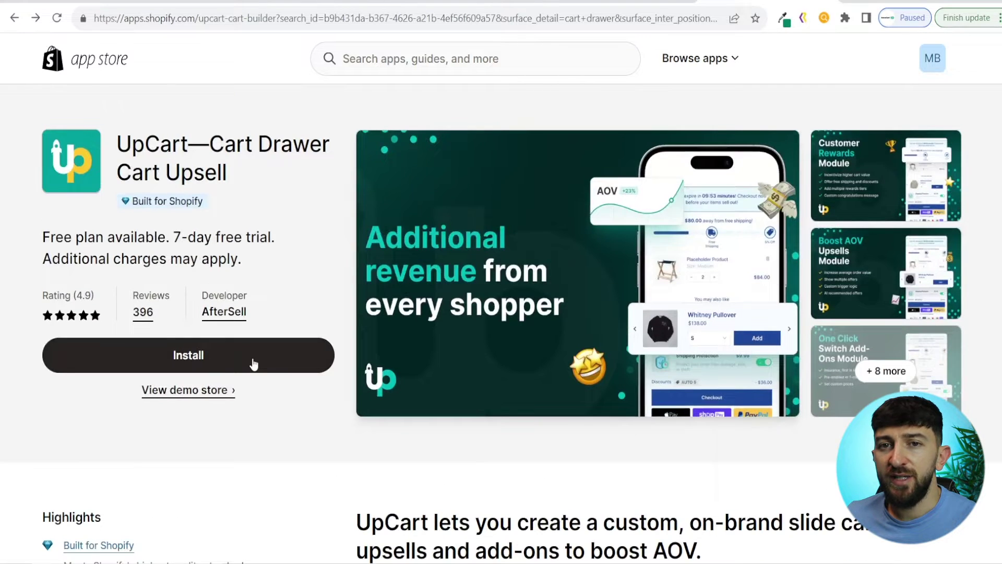
pyautogui.click(254, 364)
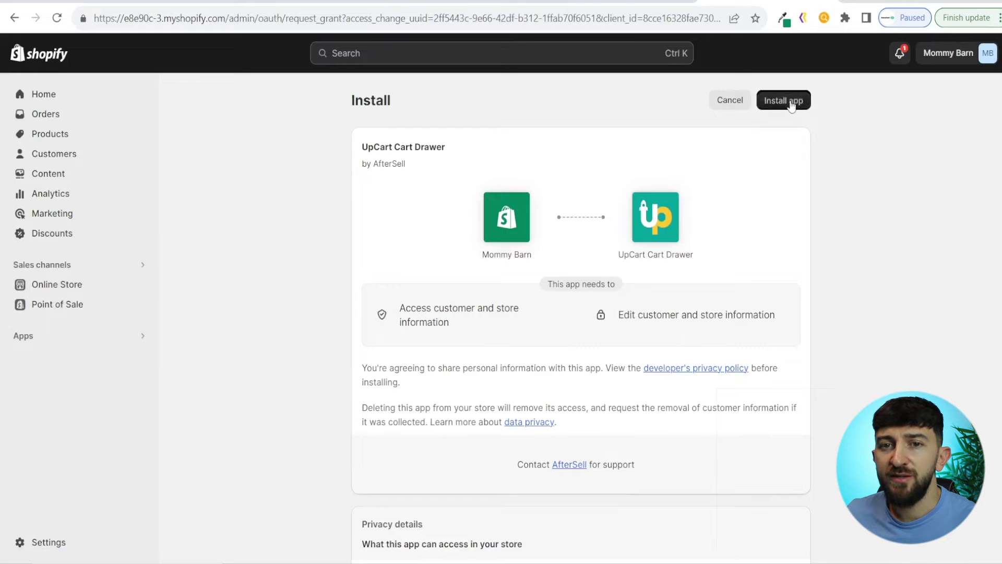
pyautogui.click(791, 102)
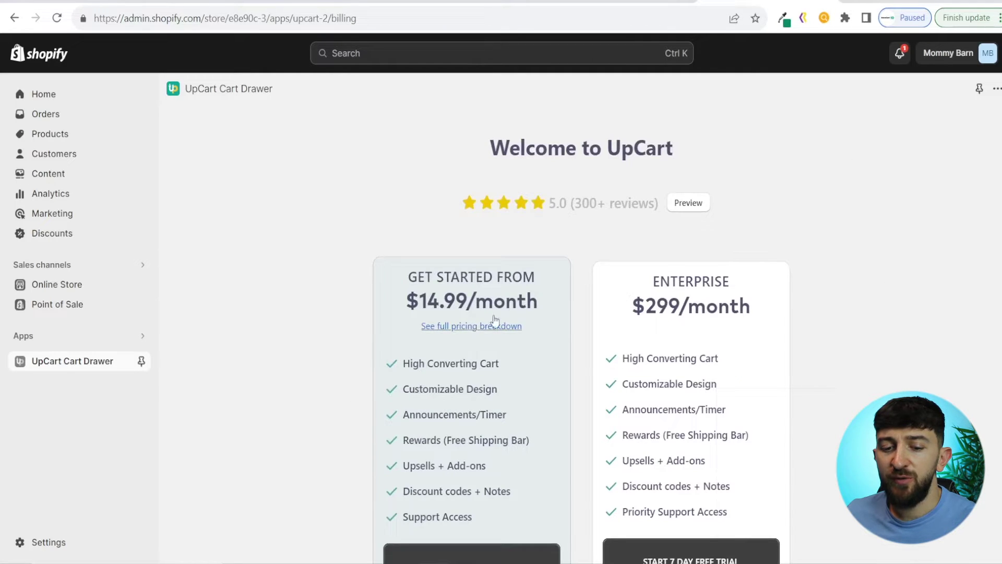
# Start the 7-day free trial of the $14.99/month UpCart plan and approve the subscription
pyautogui.scroll(-1, 537, 316)
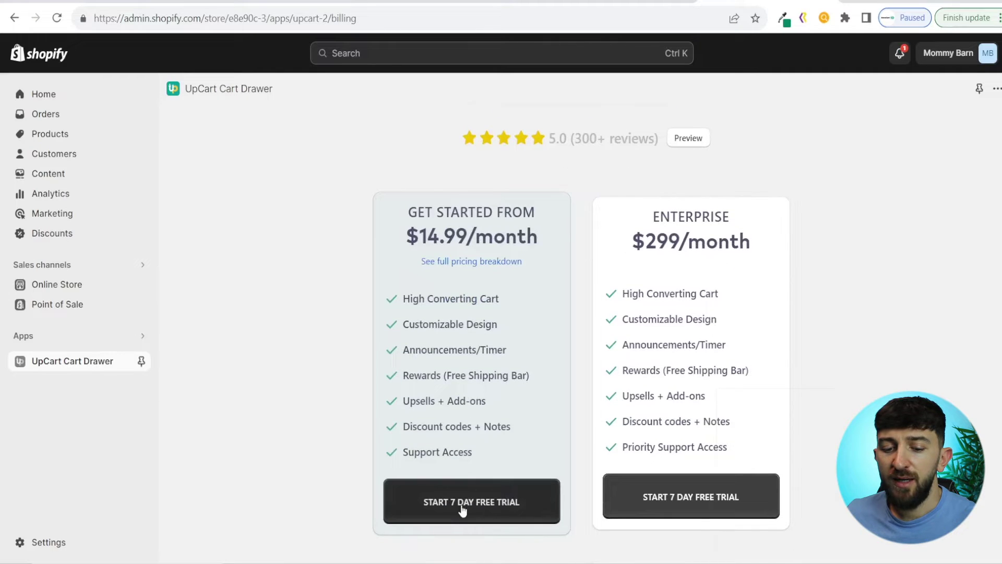
pyautogui.click(478, 505)
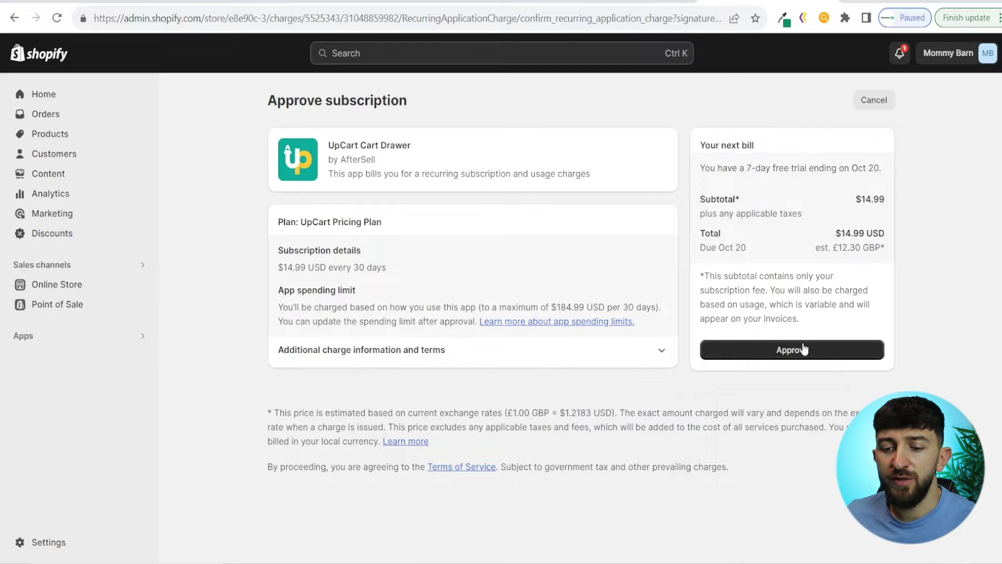
pyautogui.click(804, 349)
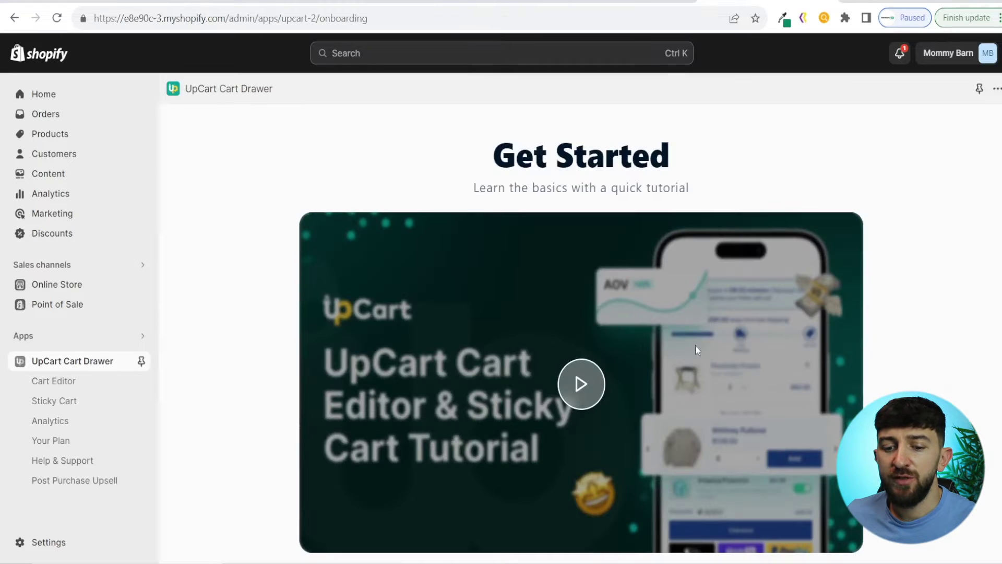
# Complete the UpCart onboarding by skipping past the tutorial video and submitting the business details form
pyautogui.scroll(-3, 772, 297)
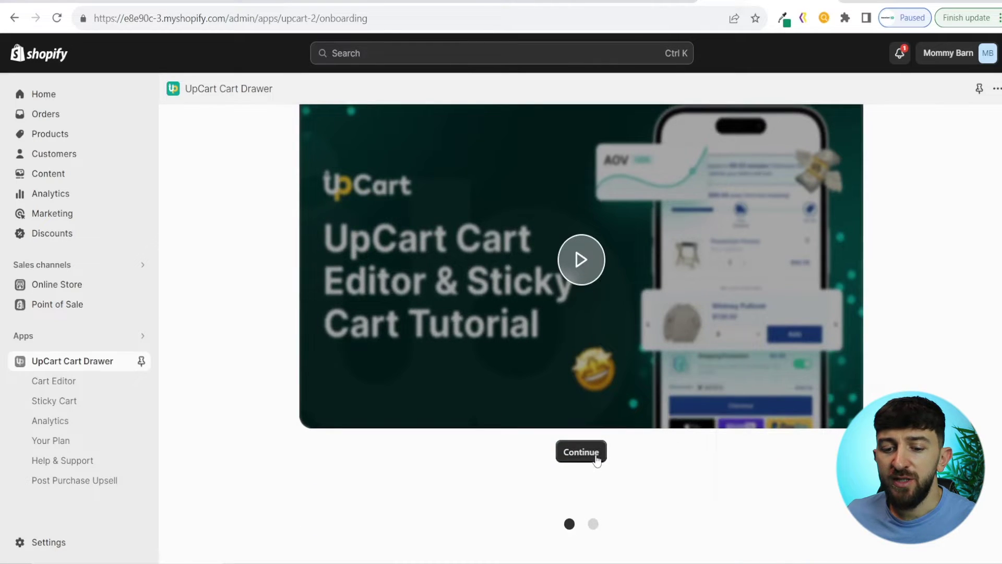
pyautogui.click(593, 453)
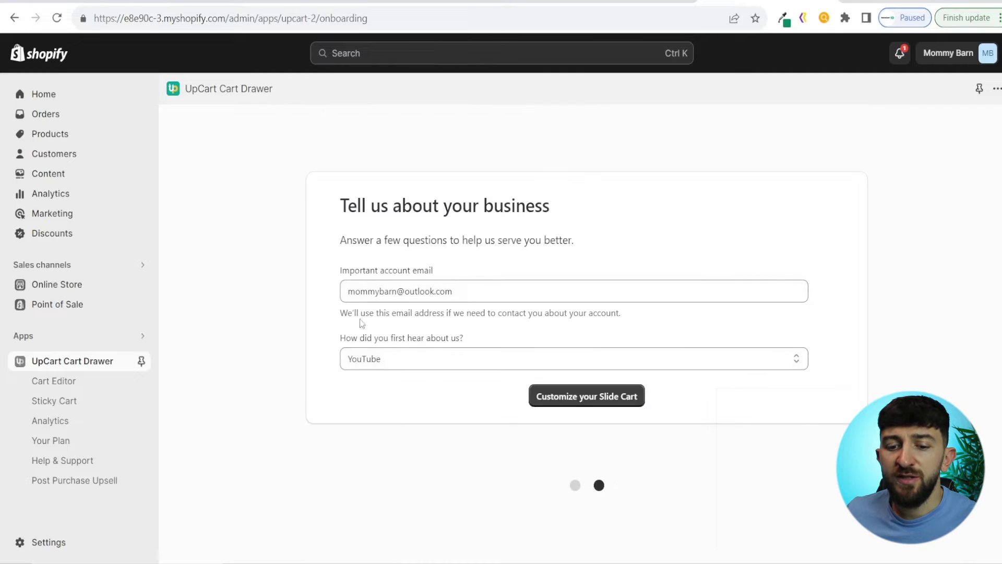
pyautogui.click(599, 407)
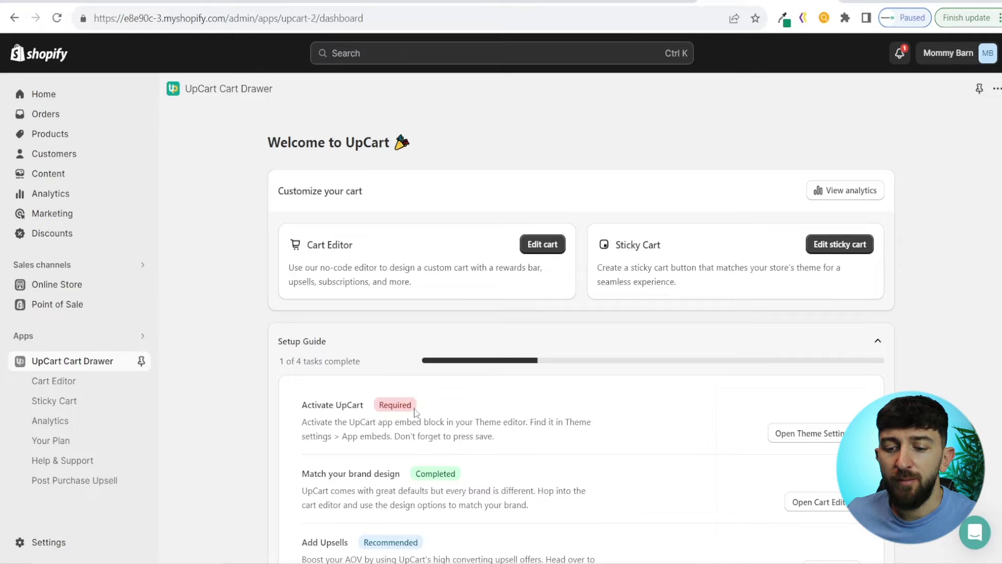
# Enable the UpCart app embed in the live theme's settings, save the theme and exit the theme editor
pyautogui.click(820, 441)
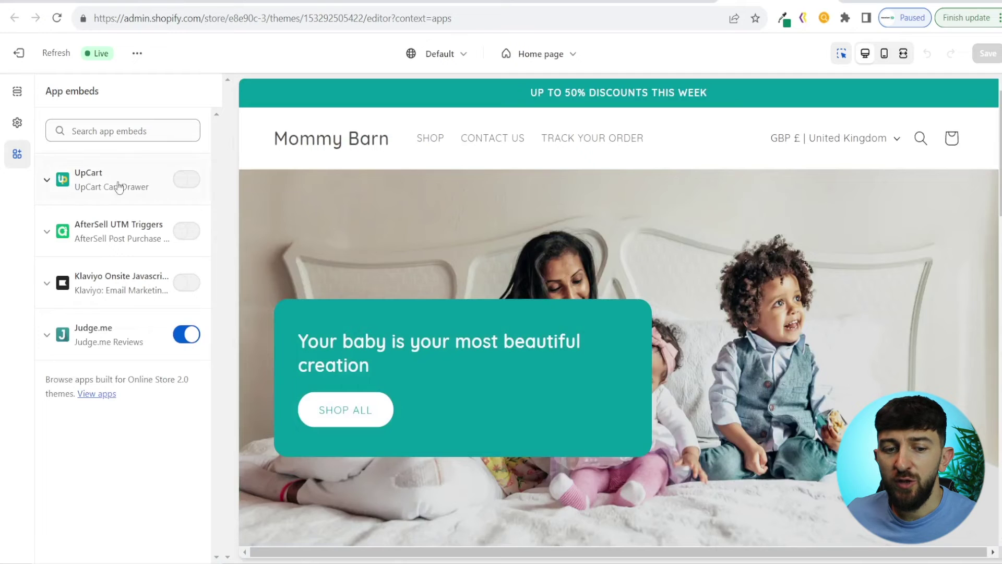
pyautogui.click(183, 182)
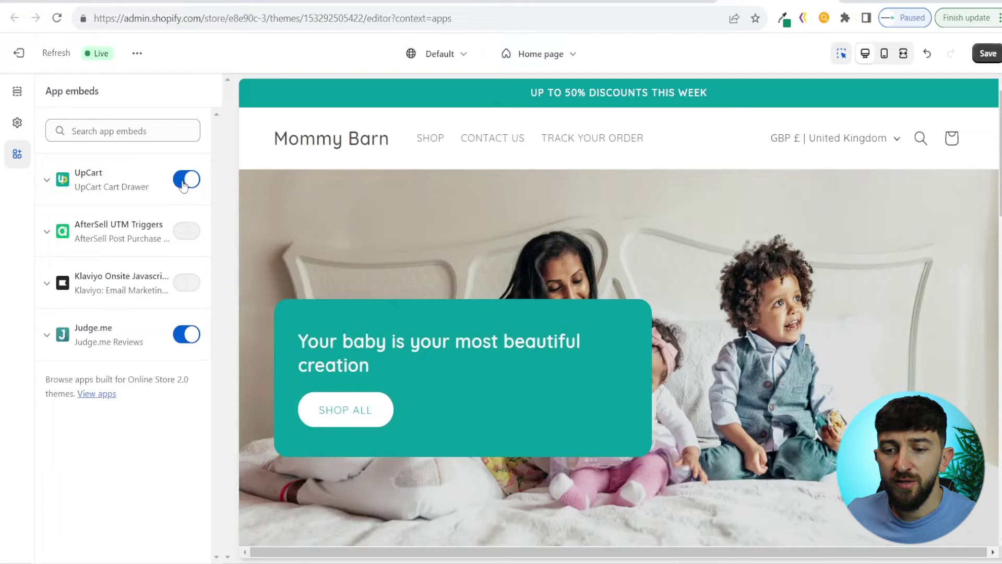
pyautogui.click(984, 58)
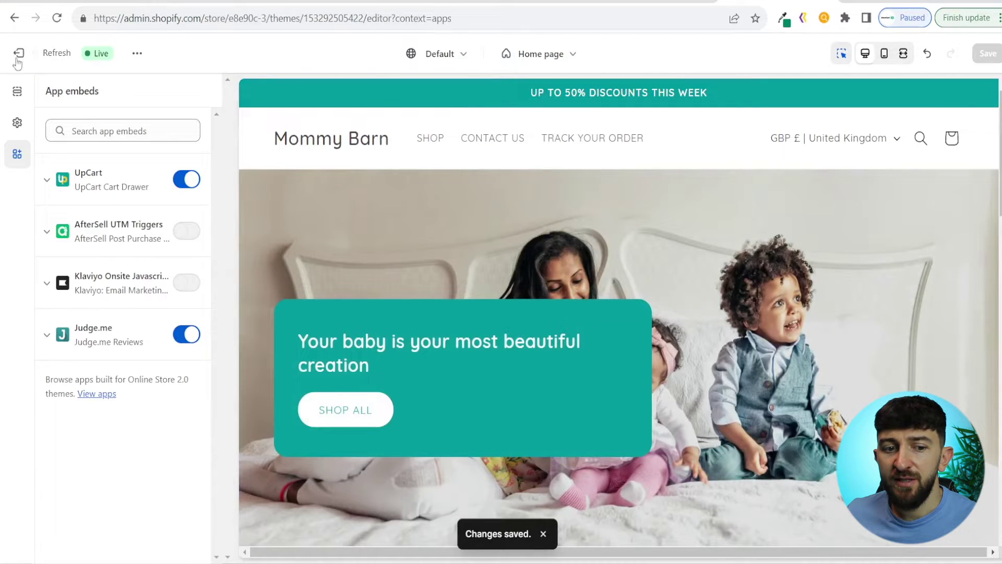
pyautogui.click(21, 56)
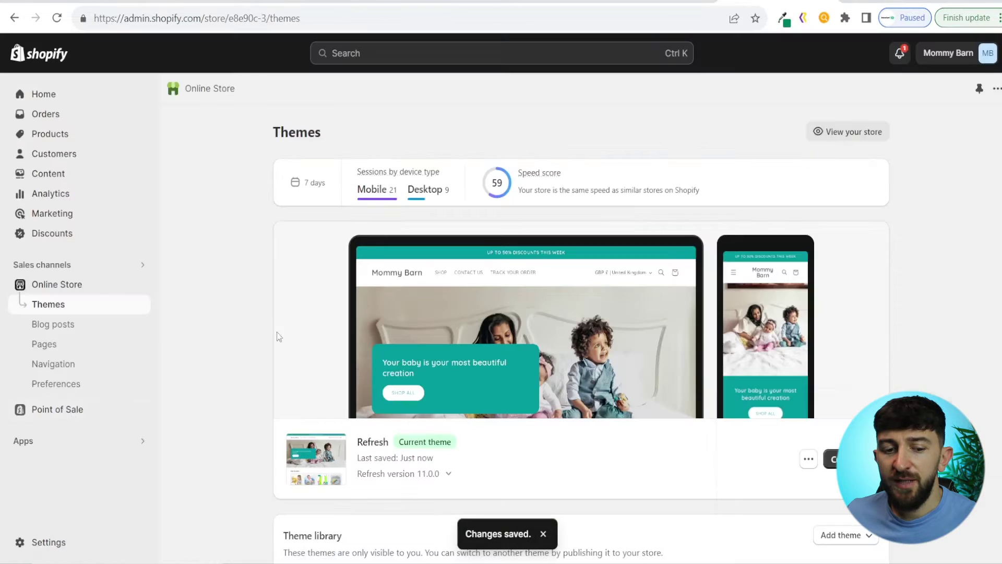
# Reopen UpCart Cart Drawer from the installed apps and examine the Cart Editor's design settings, including theme options and colours
pyautogui.click(34, 443)
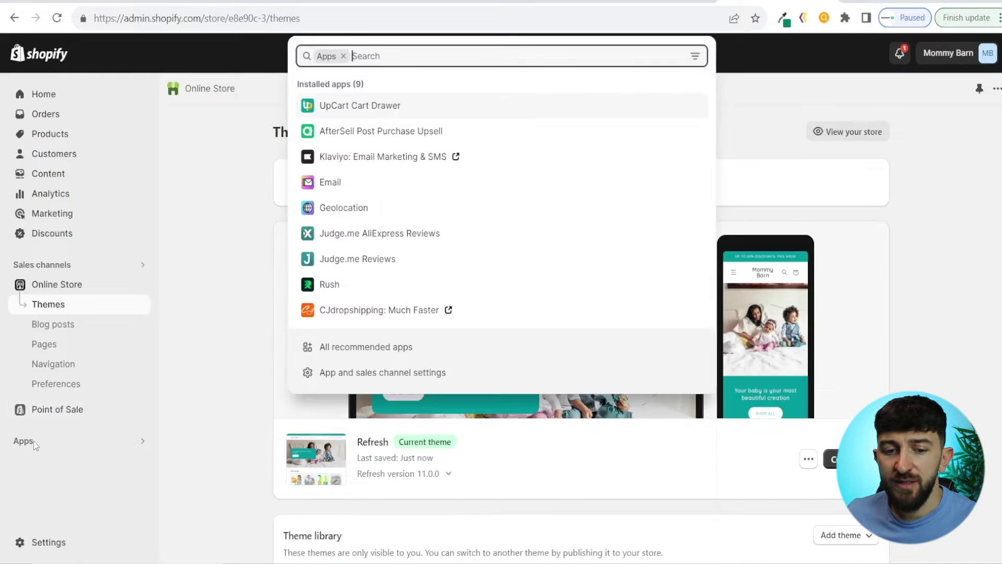
pyautogui.click(364, 108)
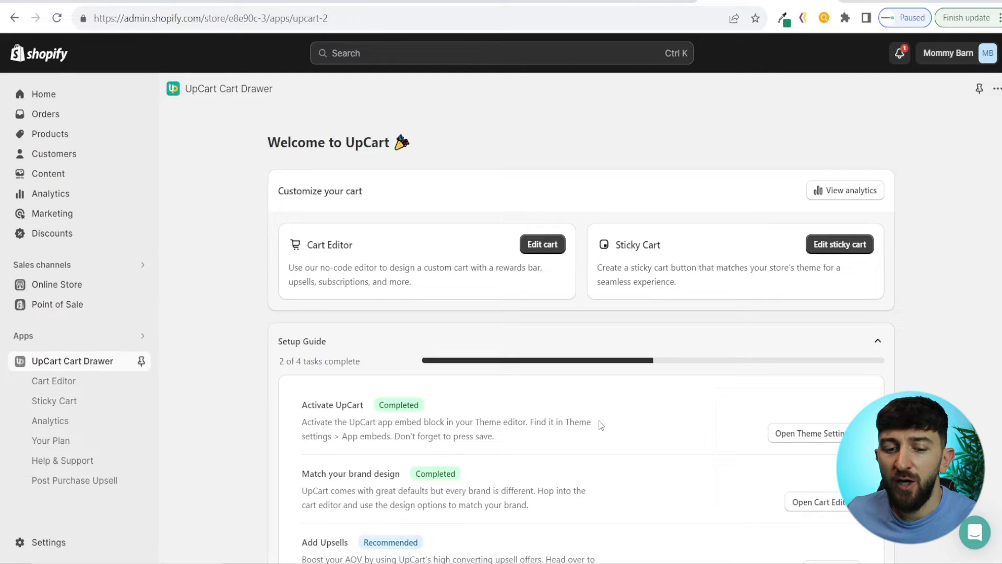
pyautogui.scroll(-3, 600, 419)
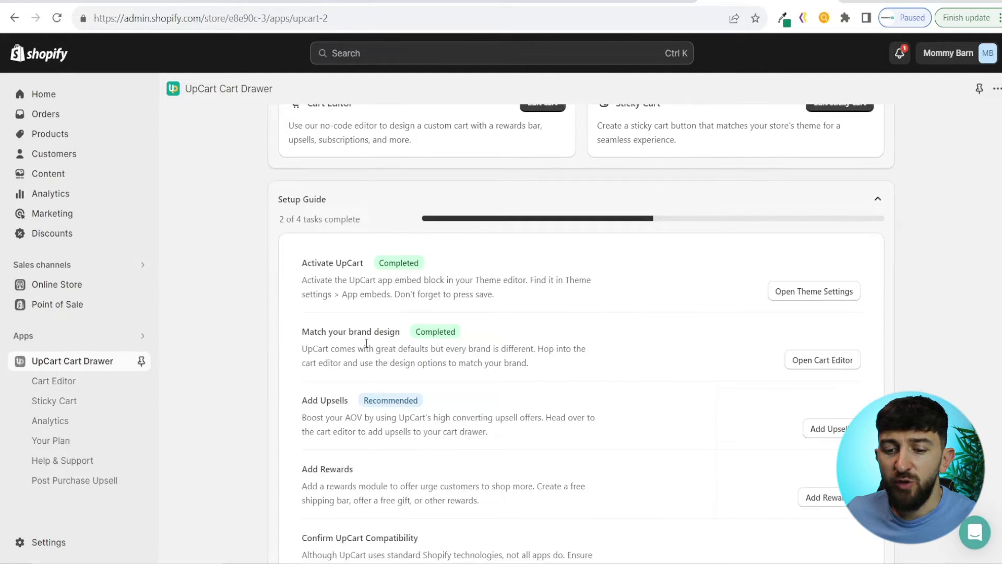
pyautogui.click(819, 364)
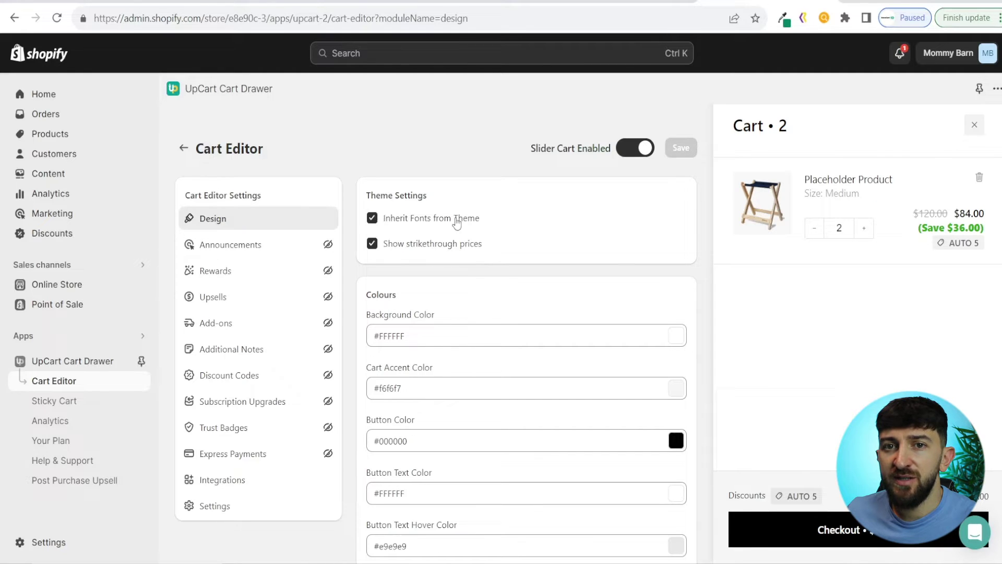
pyautogui.scroll(-3, 490, 293)
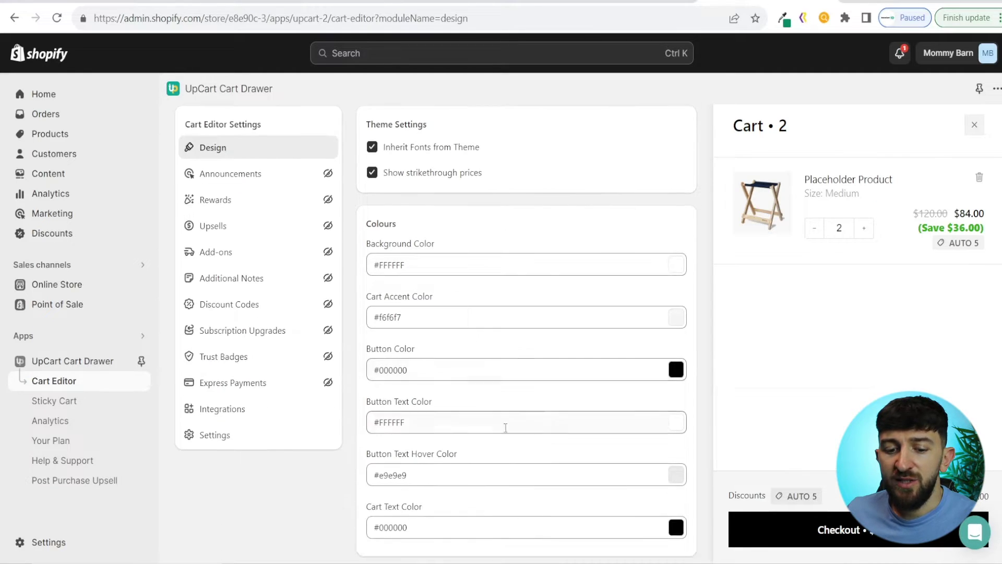
pyautogui.scroll(3, 472, 264)
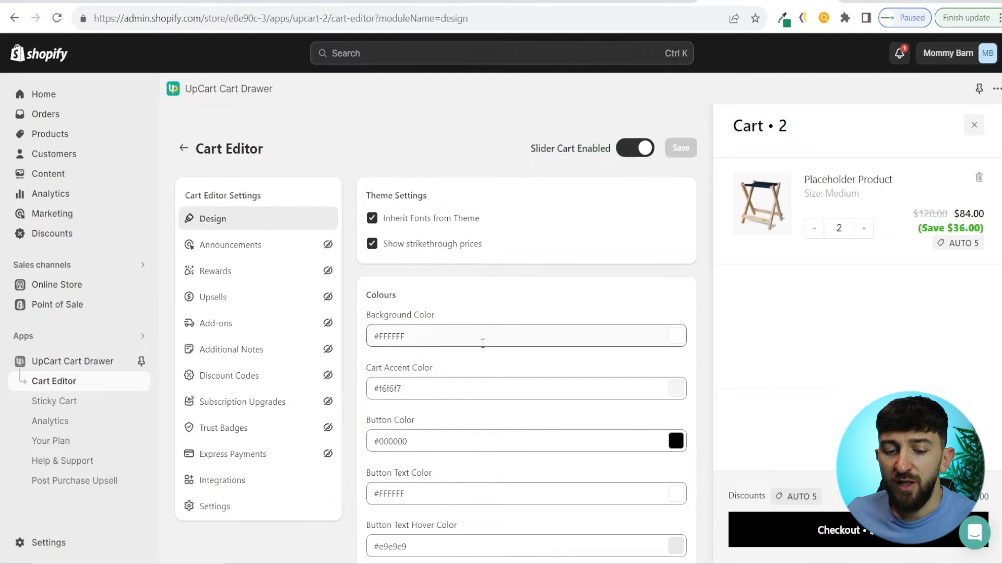
# Return to the setup guide, open the manual upsells configuration for the Add Upsells task and add a new upsell
pyautogui.click(184, 148)
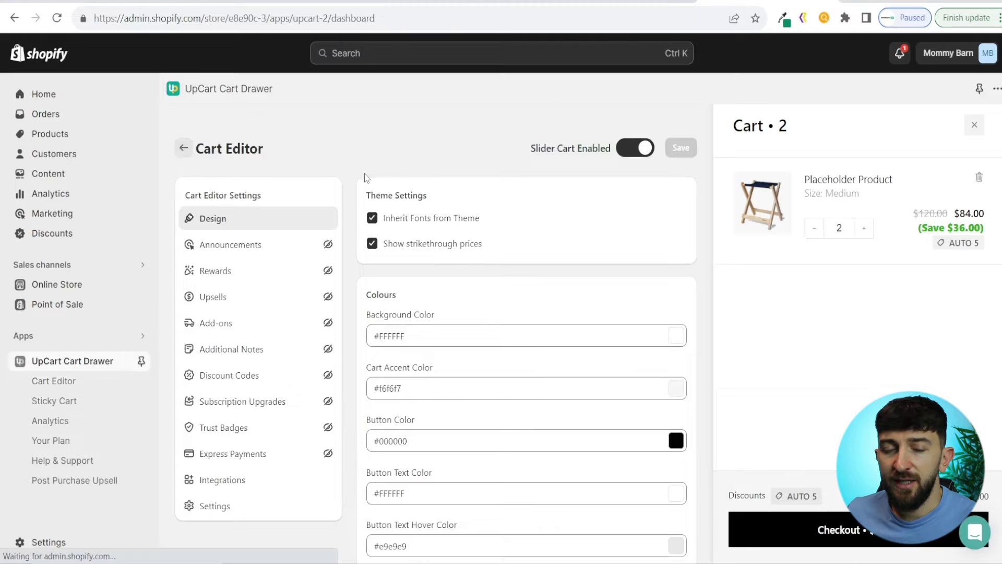
pyautogui.scroll(-4, 925, 306)
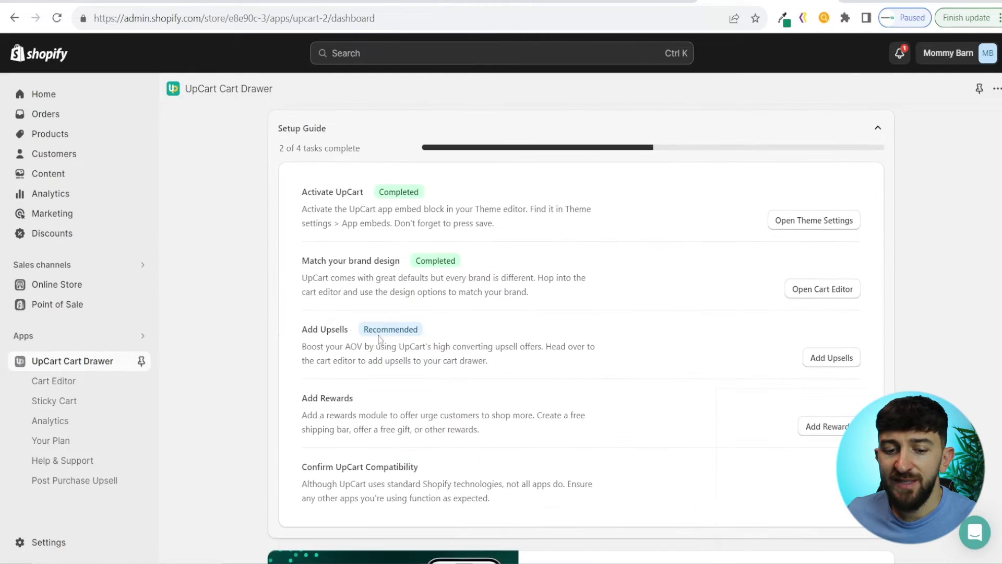
pyautogui.click(832, 359)
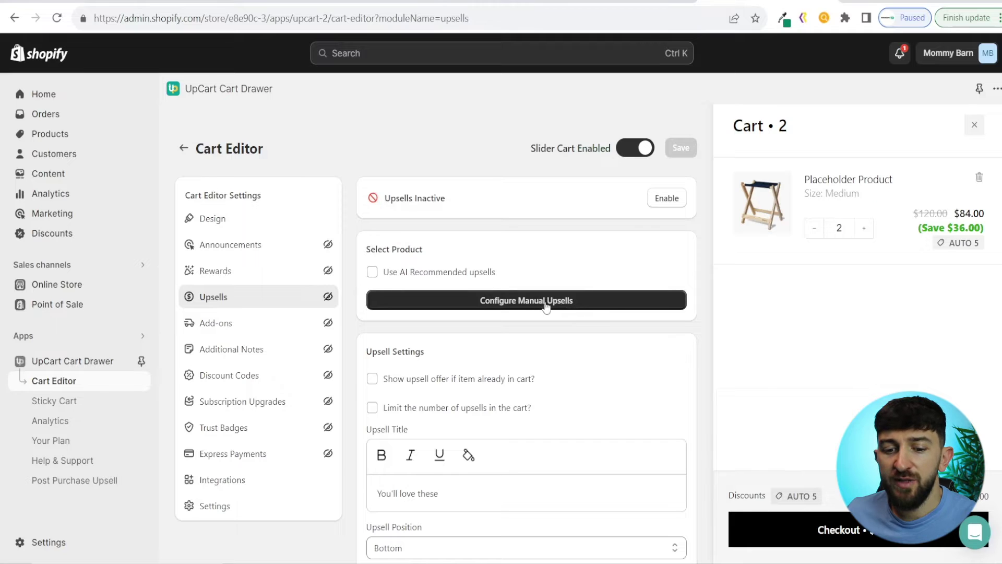
pyautogui.click(529, 308)
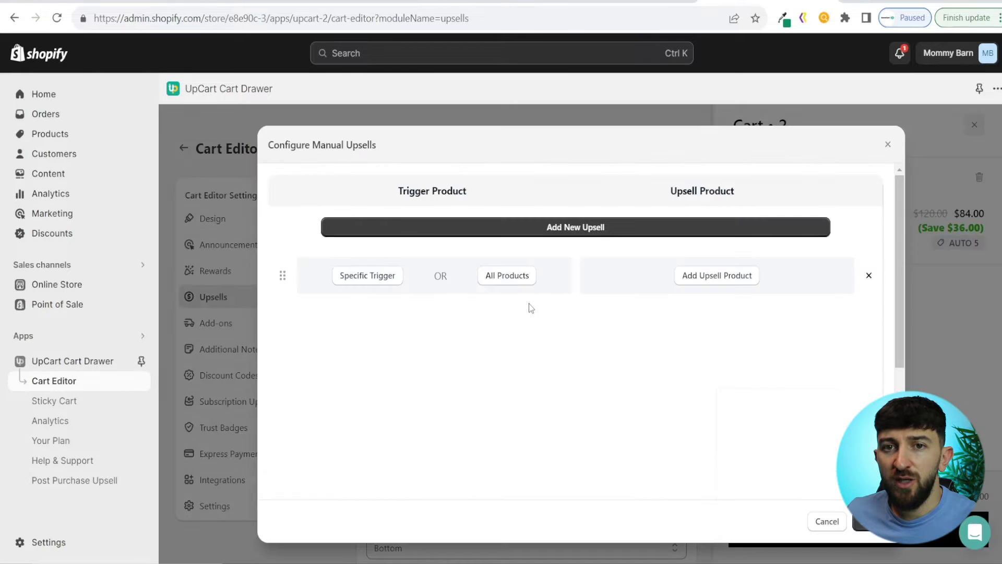
pyautogui.click(562, 237)
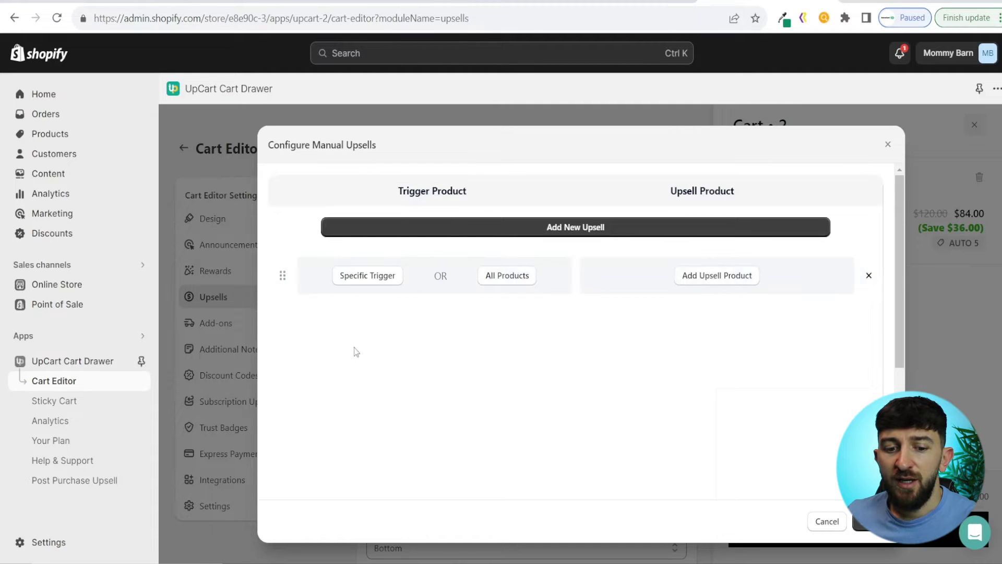
# Set Mommy Barn Whale Bath Toy with all variants as the specific trigger and Mommy Barn Bathroom Toy Storage as its upsell product
pyautogui.click(363, 279)
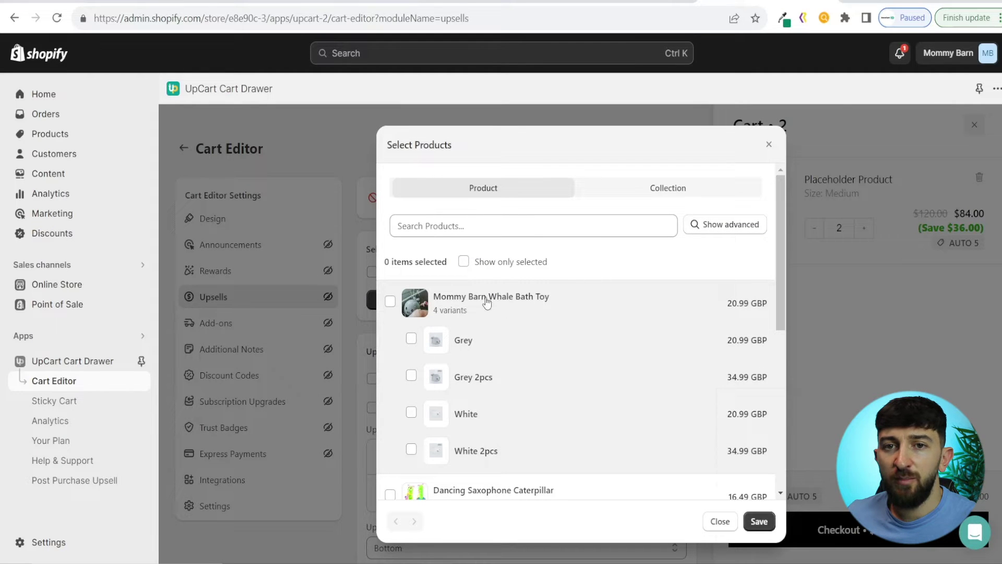
pyautogui.click(390, 301)
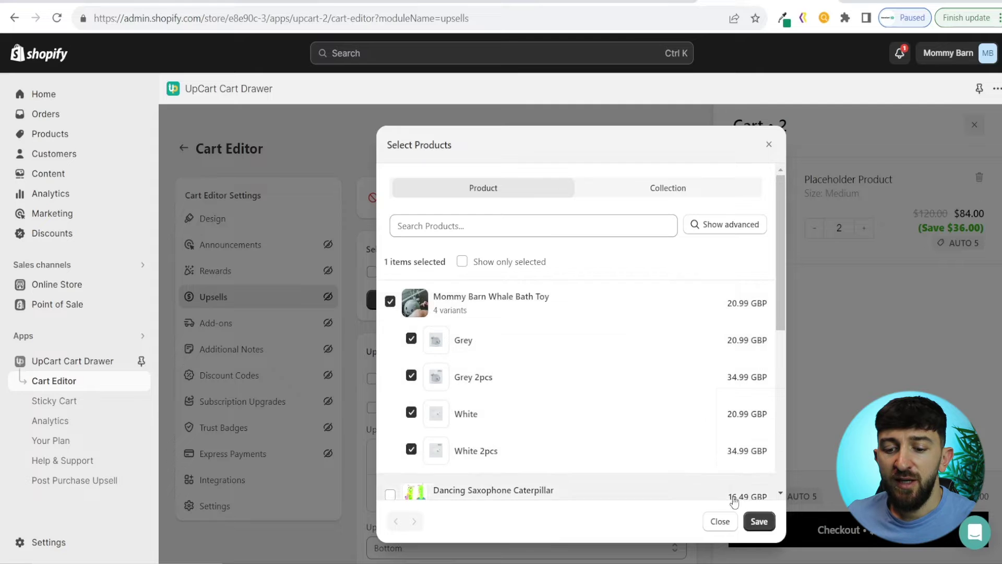
pyautogui.click(758, 521)
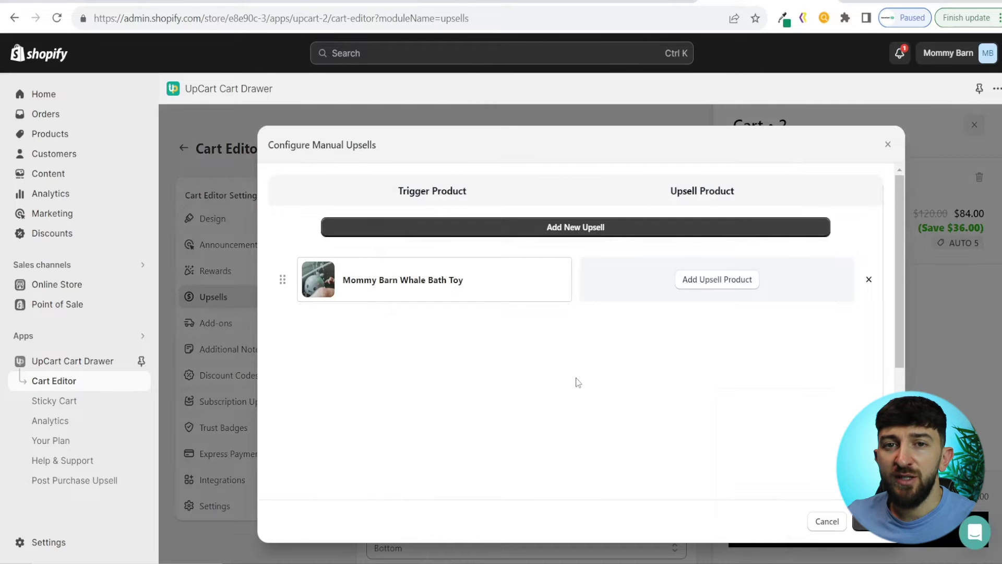
pyautogui.click(707, 281)
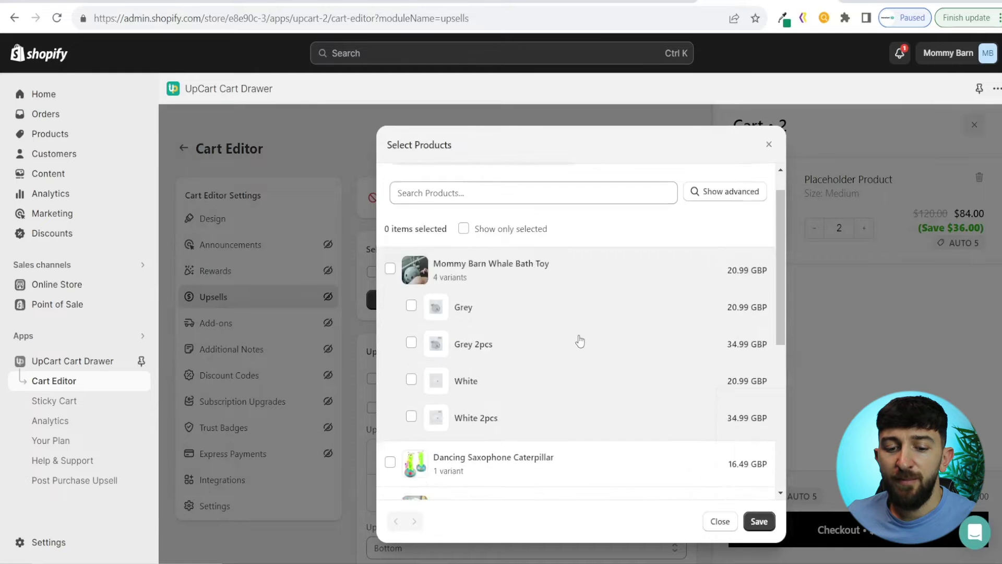
pyautogui.scroll(-10, 579, 340)
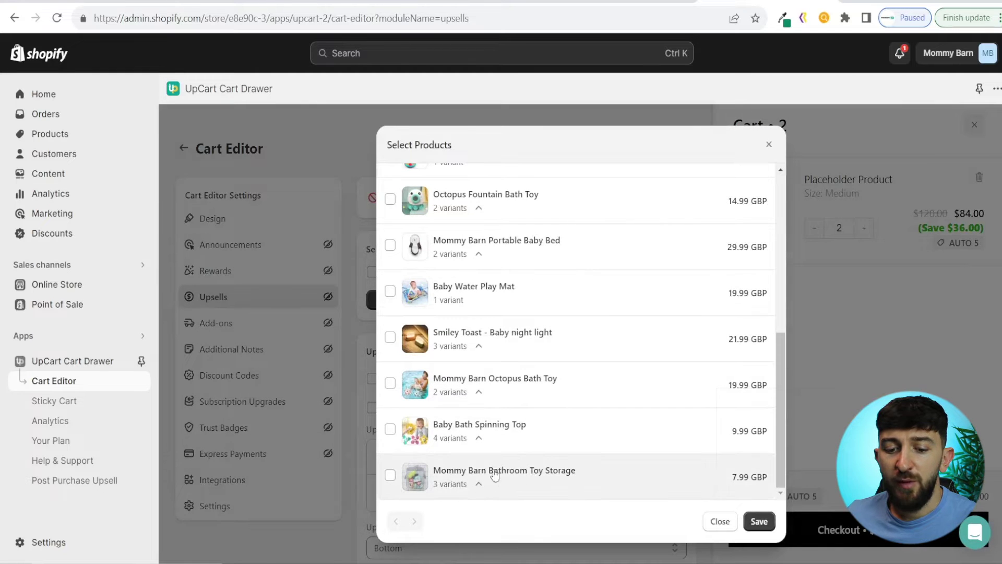
pyautogui.click(391, 476)
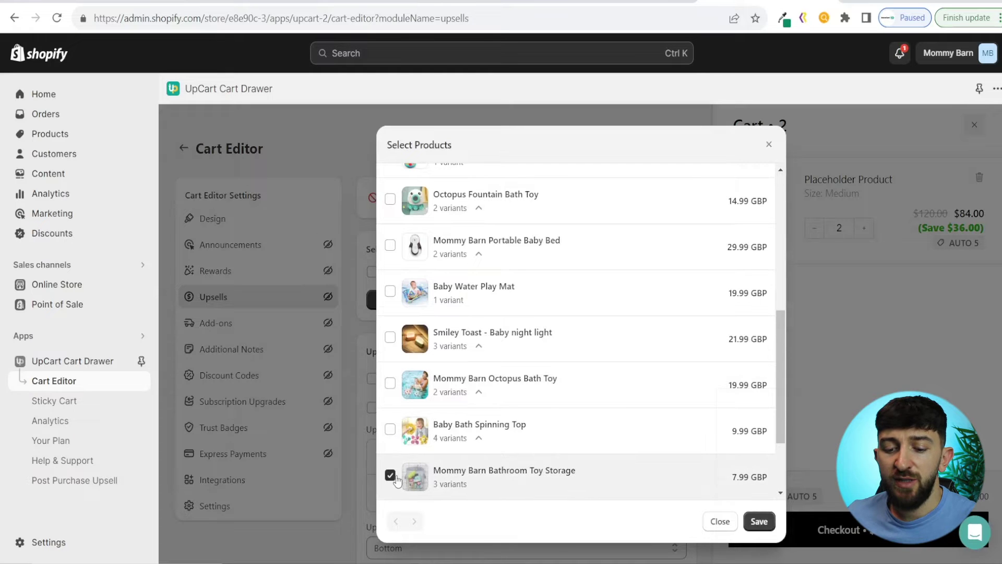
pyautogui.click(759, 521)
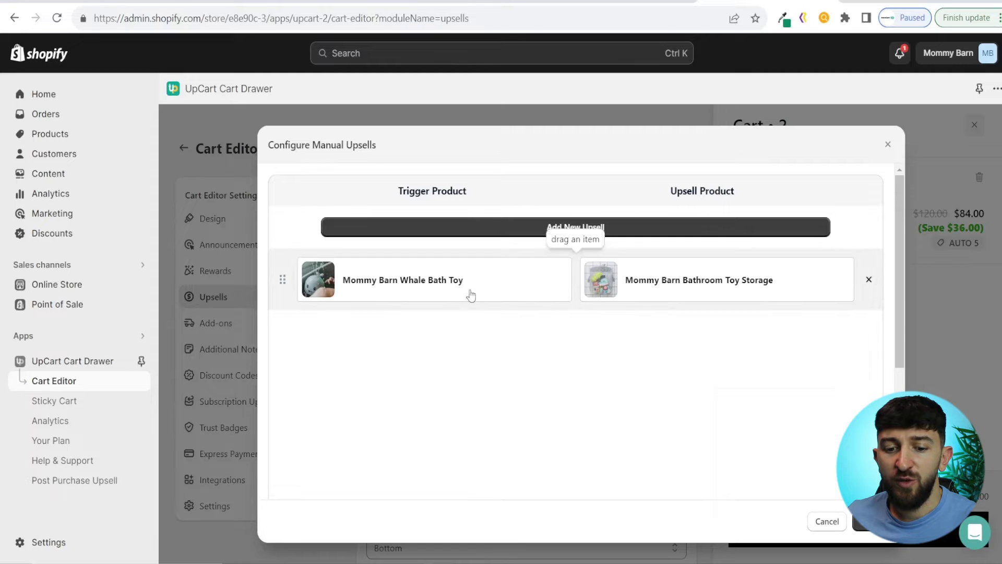
# Add an all-products upsell offering Octopus Fountain Bath Toy, Mommy Barn Portable Baby Bed and Baby Water Play Mat, and save the manual upsells
pyautogui.click(619, 230)
pyautogui.click(502, 276)
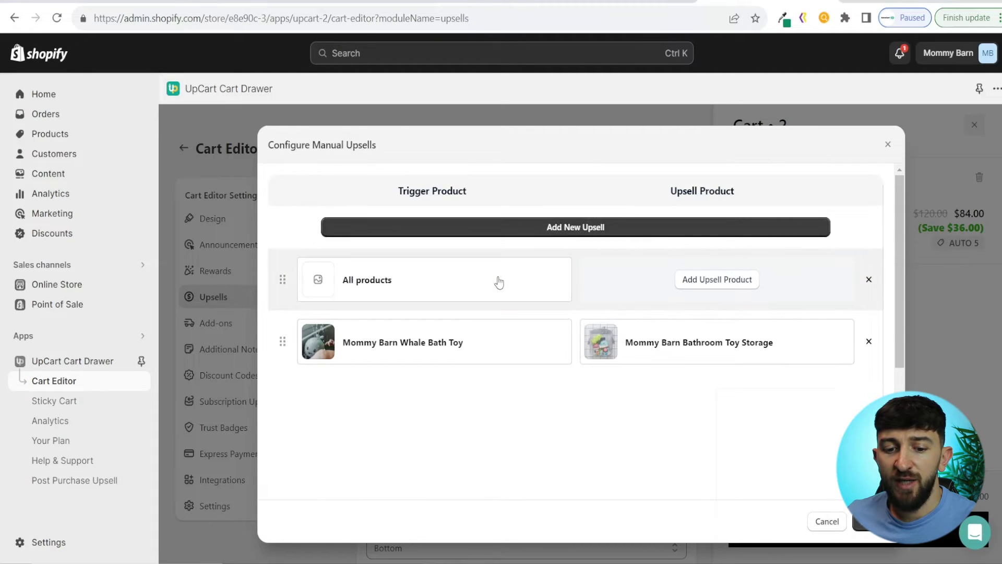
pyautogui.click(728, 281)
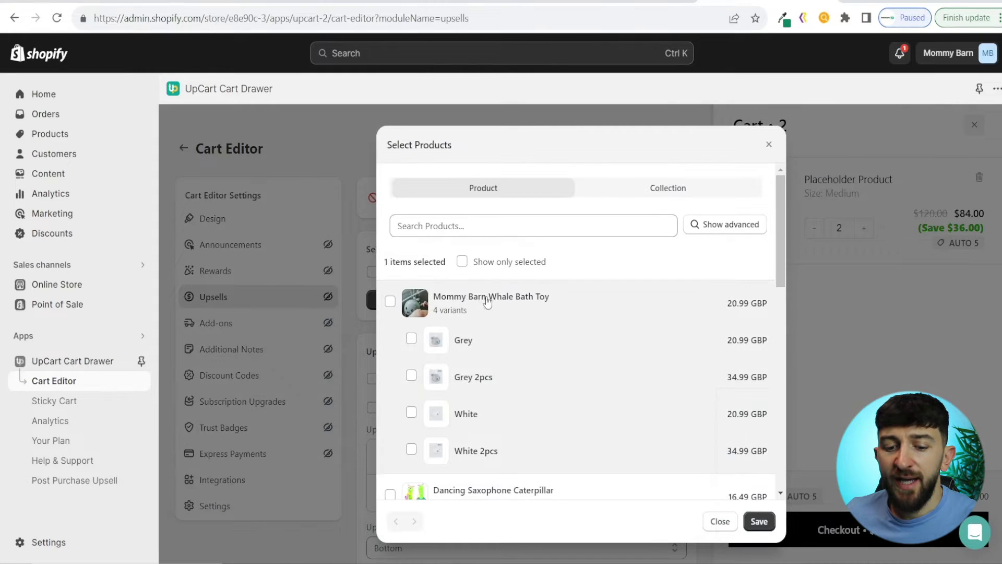
pyautogui.scroll(-3, 490, 305)
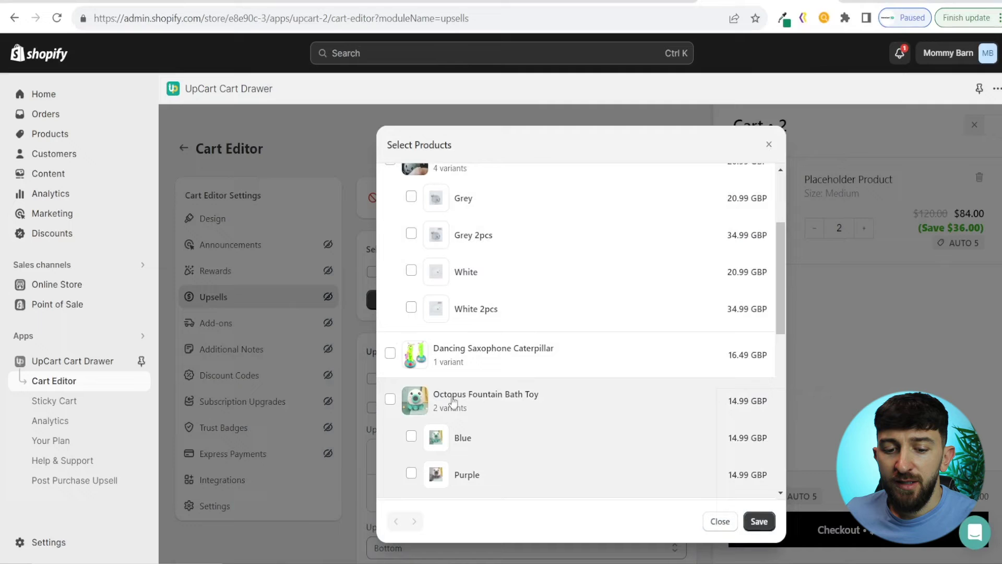
pyautogui.click(390, 399)
pyautogui.scroll(-2, 486, 392)
pyautogui.scroll(-3, 490, 382)
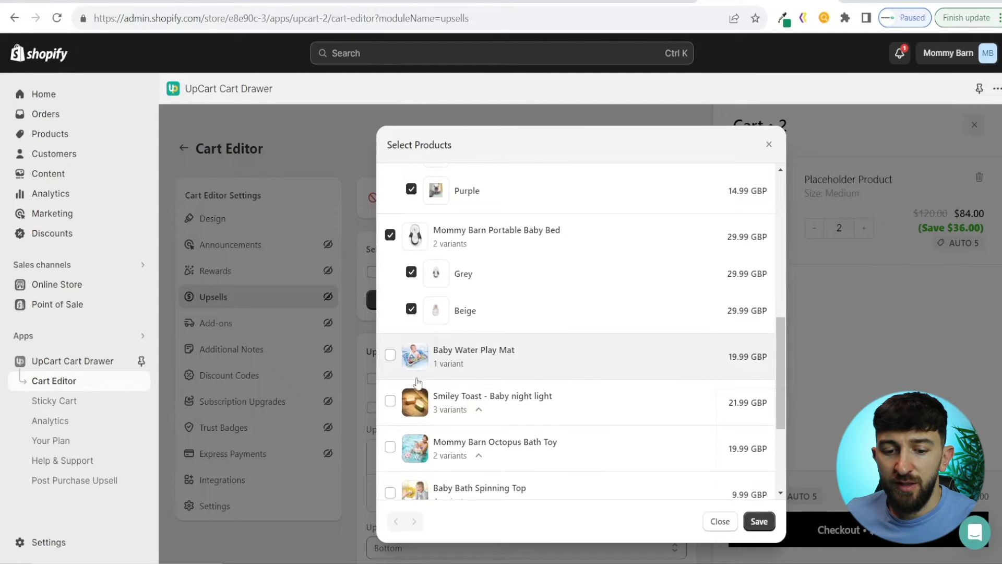
pyautogui.click(391, 356)
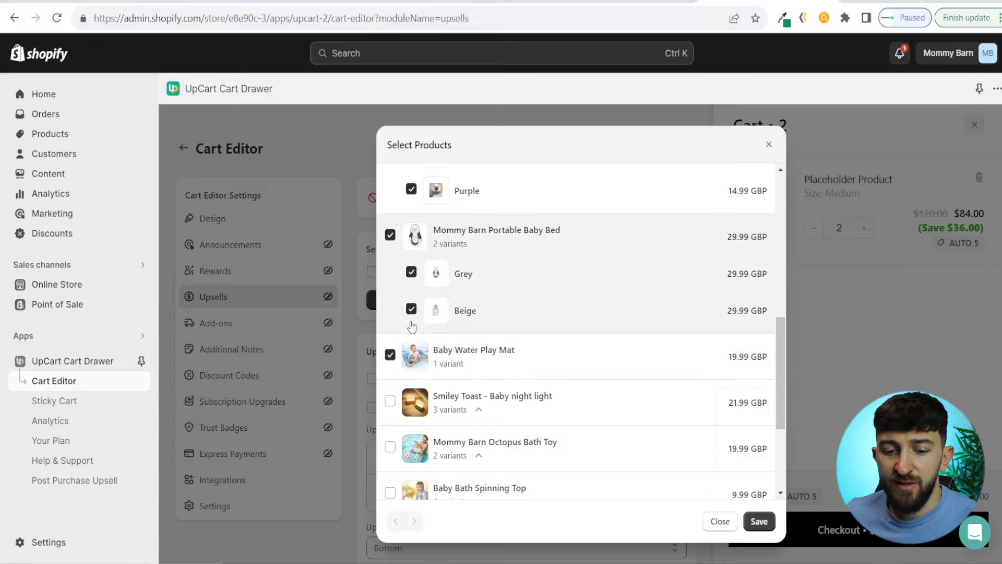
pyautogui.click(758, 521)
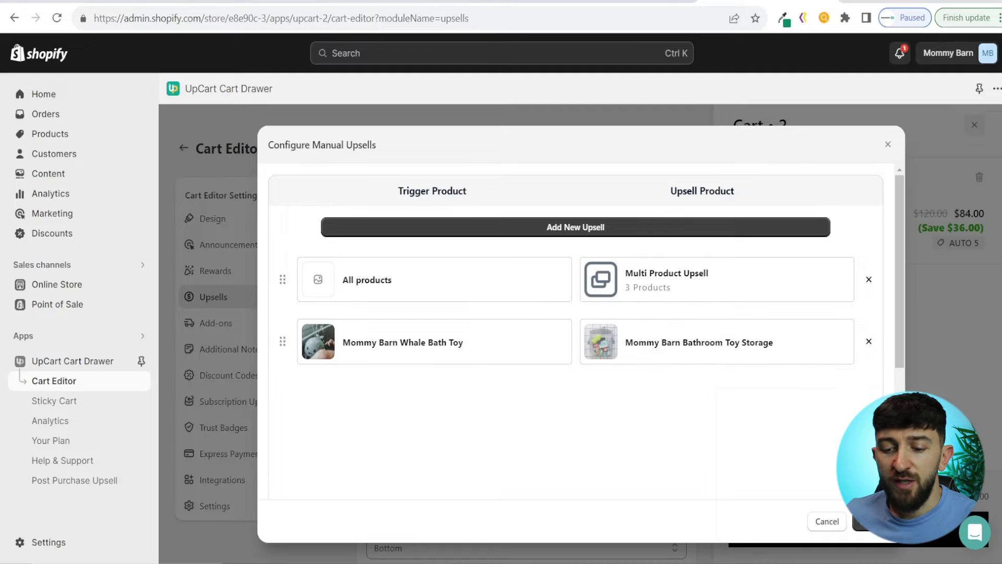
pyautogui.click(871, 521)
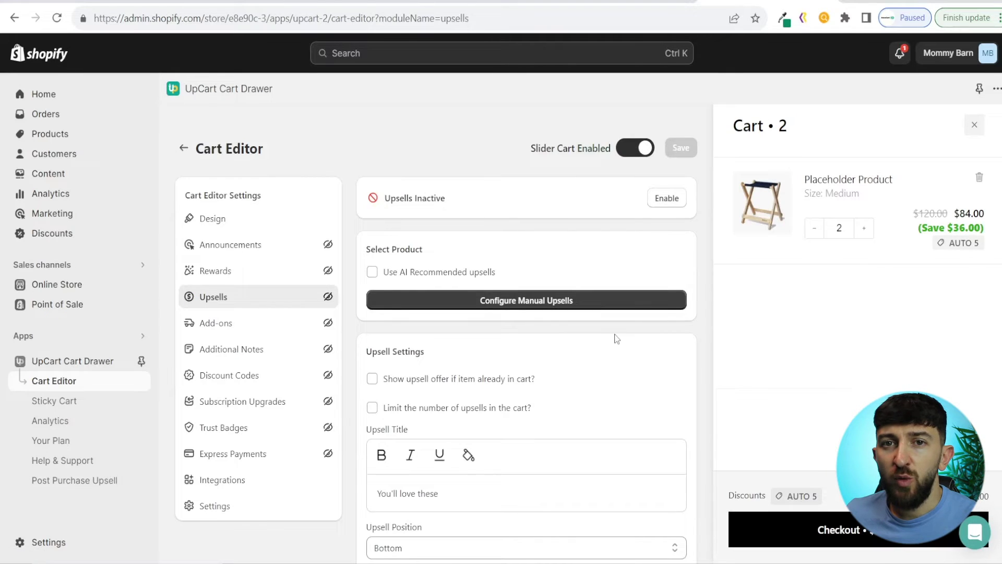
# Enable upsells for the cart drawer and browse through the offered products in the cart preview
pyautogui.click(661, 201)
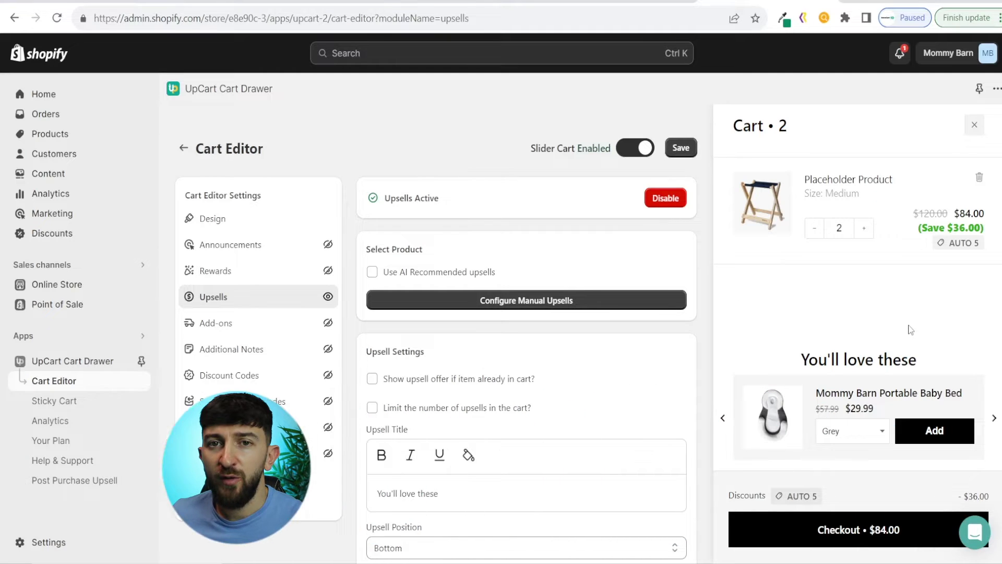
pyautogui.scroll(-1, 887, 313)
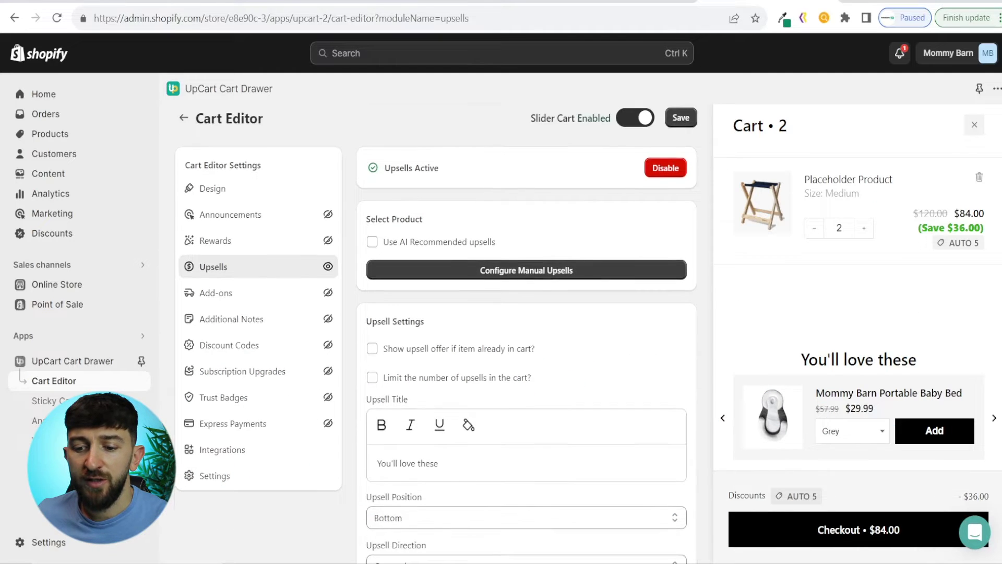
pyautogui.click(994, 418)
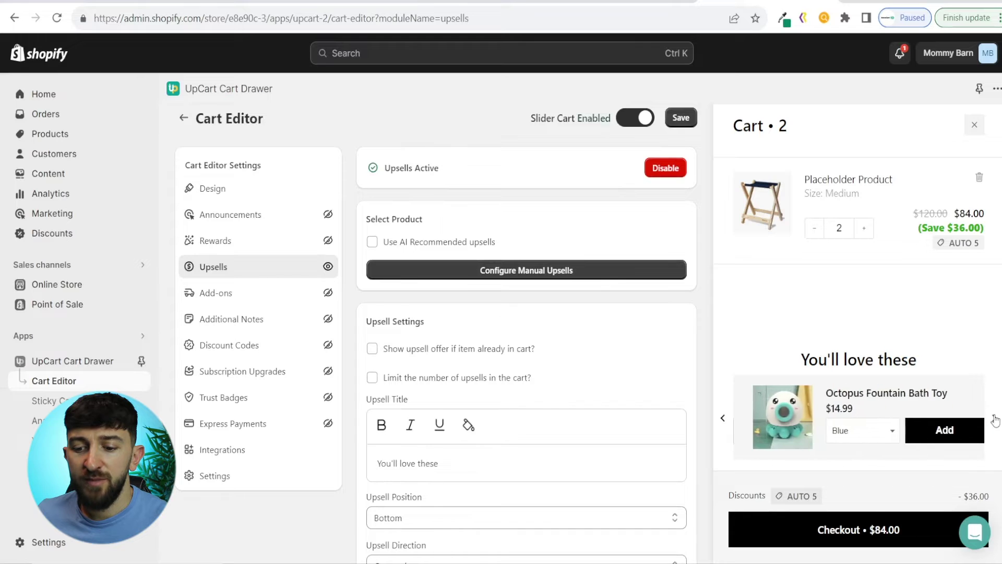
pyautogui.click(994, 418)
pyautogui.click(994, 418)
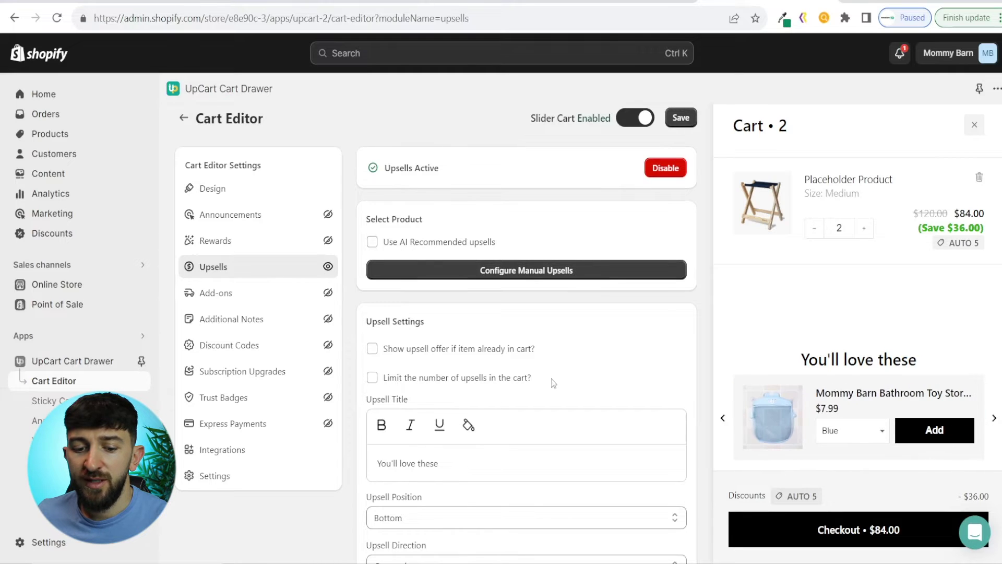
# Try limiting the number of upsells in the cart to a maximum of 5, and remove the limit
pyautogui.scroll(-1, 501, 423)
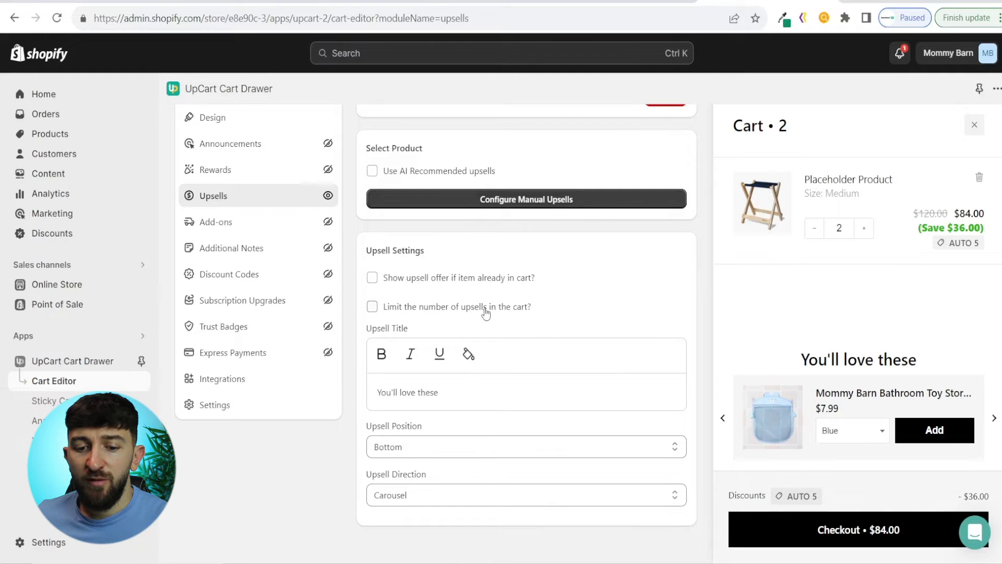
pyautogui.click(372, 307)
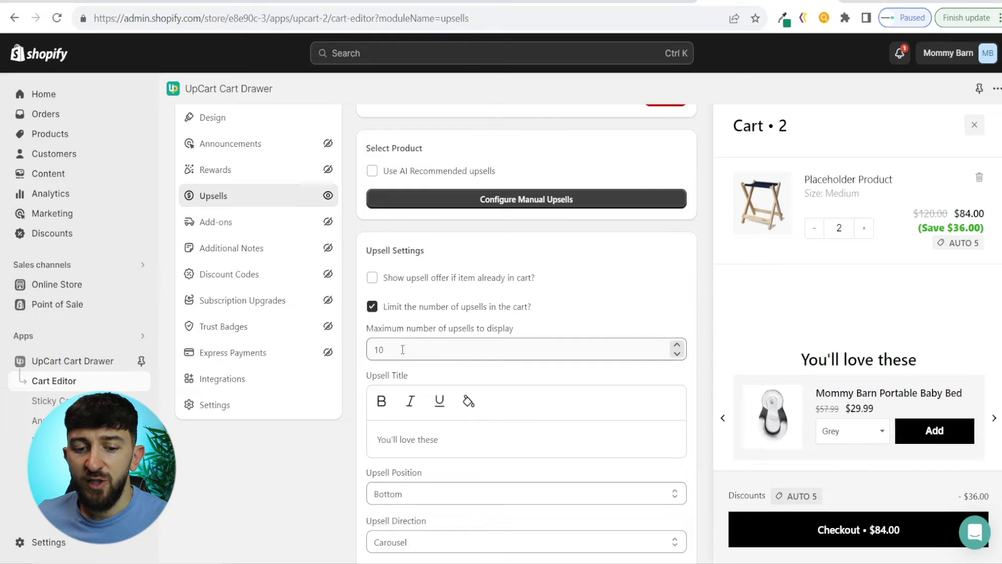
pyautogui.moveTo(385, 348); pyautogui.dragTo(362, 350)
pyautogui.write('5')
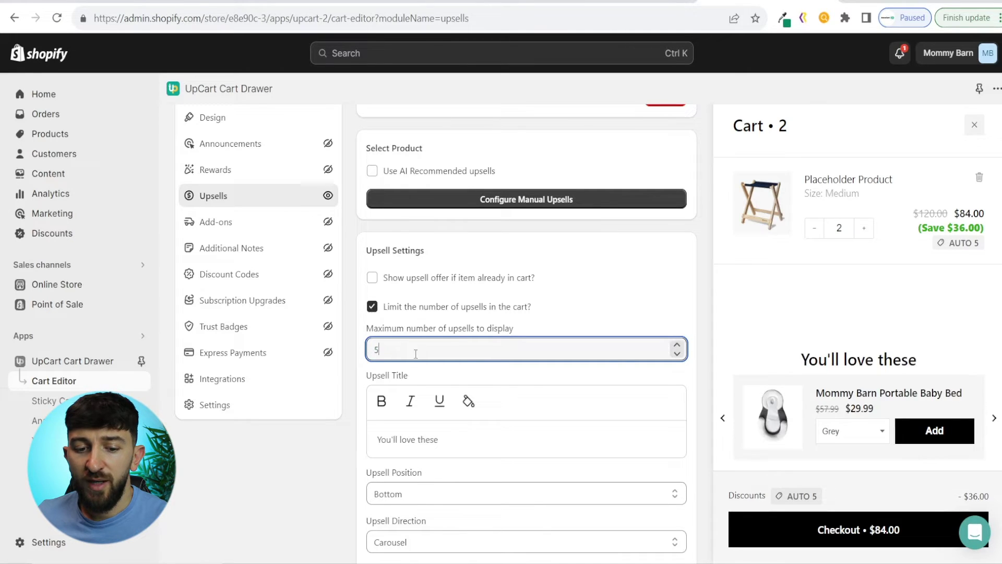
pyautogui.click(372, 307)
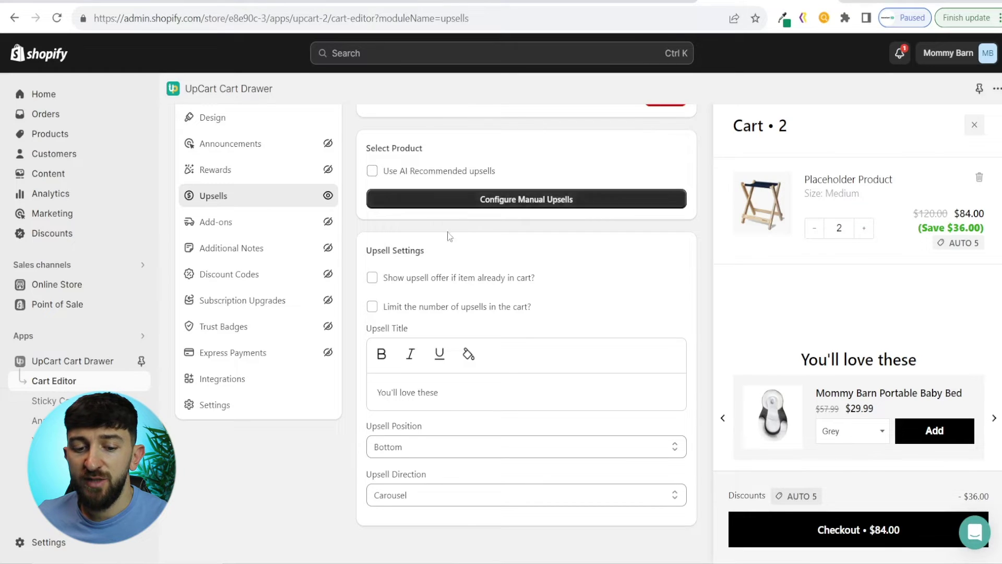
# Reapply the upsell limit to check the offered products in the cart preview, and switch the limit off again
pyautogui.click(372, 307)
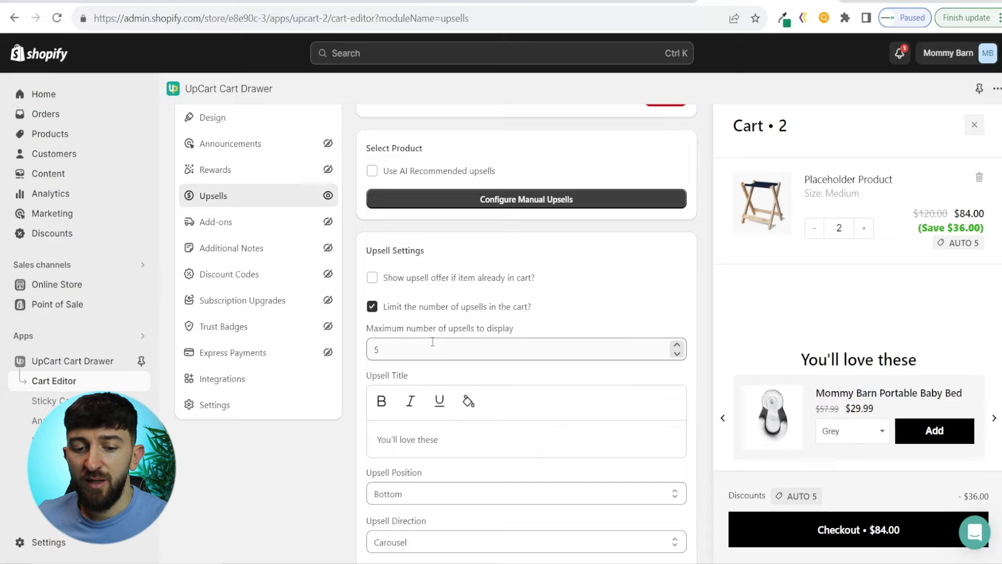
pyautogui.doubleClick(616, 348)
pyautogui.click(994, 420)
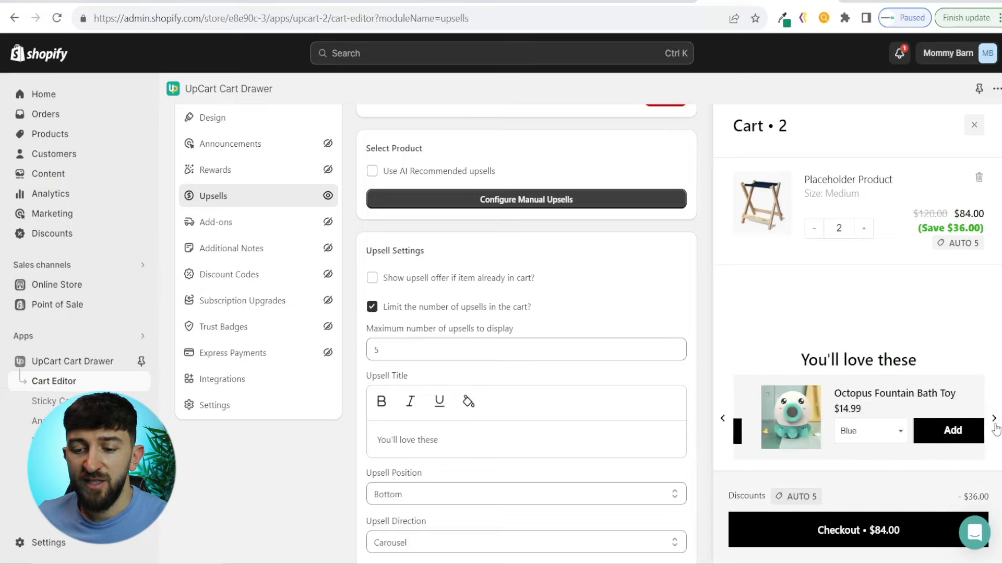
pyautogui.click(994, 420)
pyautogui.click(994, 421)
pyautogui.click(994, 420)
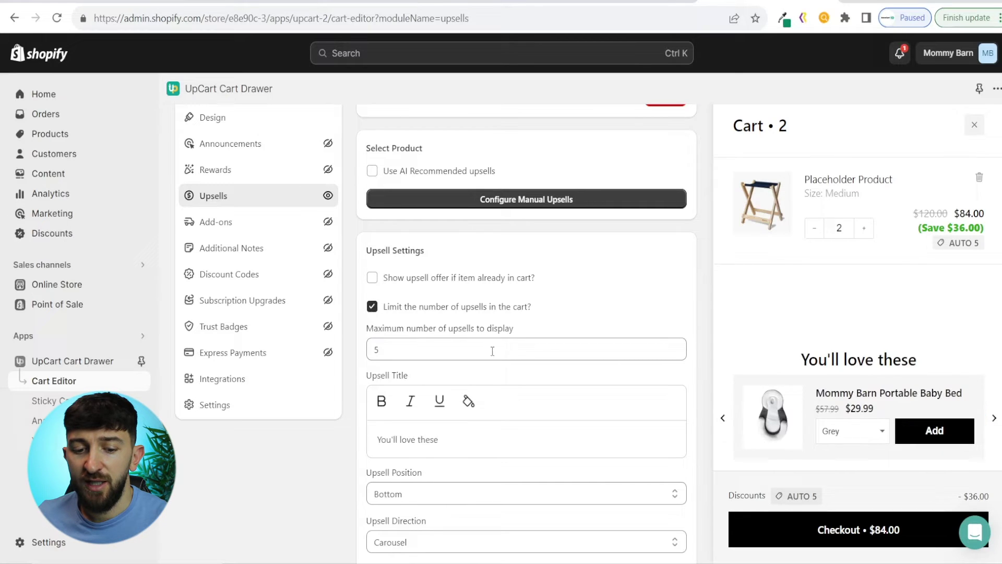
pyautogui.click(371, 306)
# Try the Top upsell position in the cart preview and return the position to Bottom
pyautogui.scroll(-1, 541, 357)
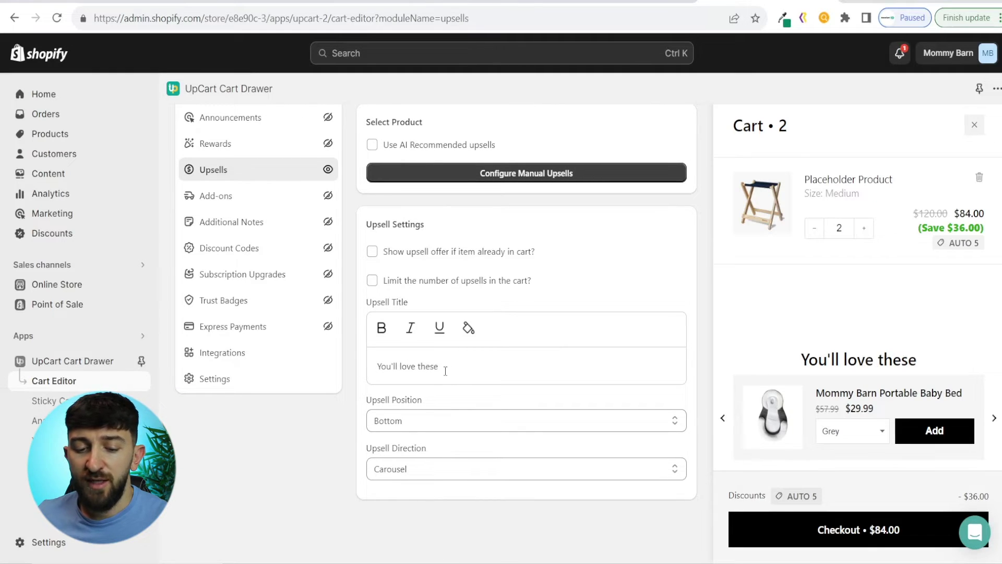
pyautogui.click(444, 420)
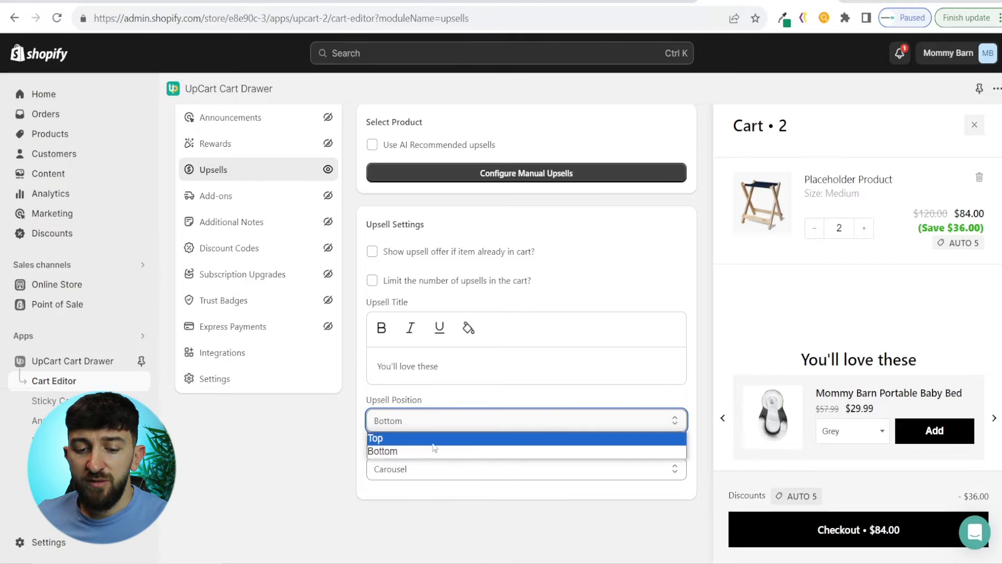
pyautogui.click(424, 441)
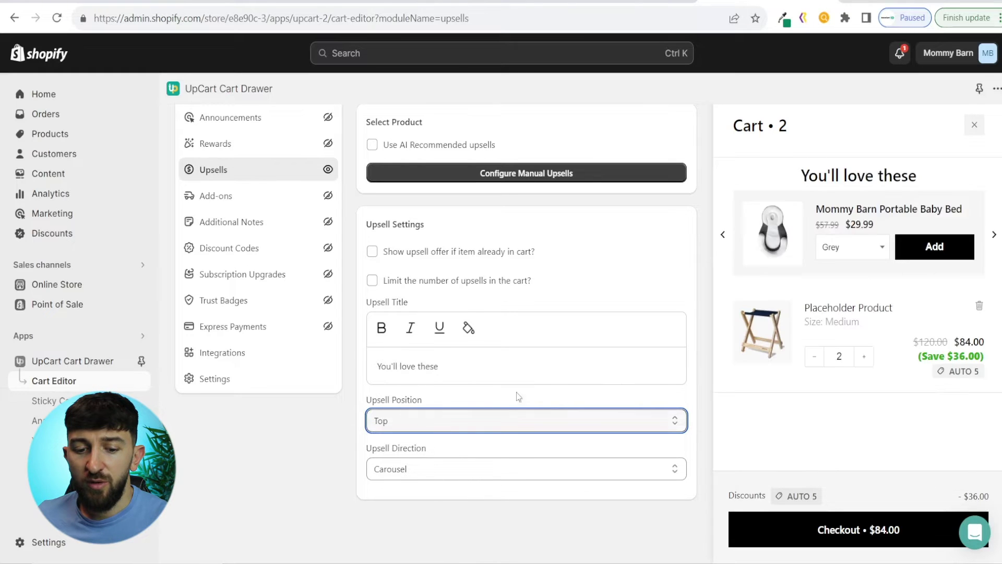
pyautogui.click(487, 421)
pyautogui.click(413, 452)
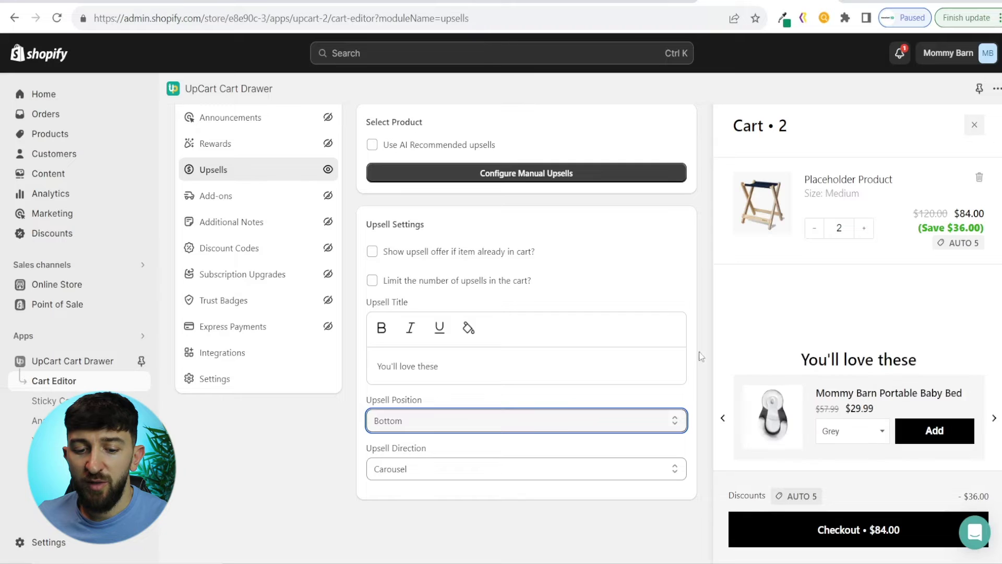
# Compare the Block and Carousel upsell directions in the cart preview, and set the direction back to Carousel
pyautogui.click(430, 468)
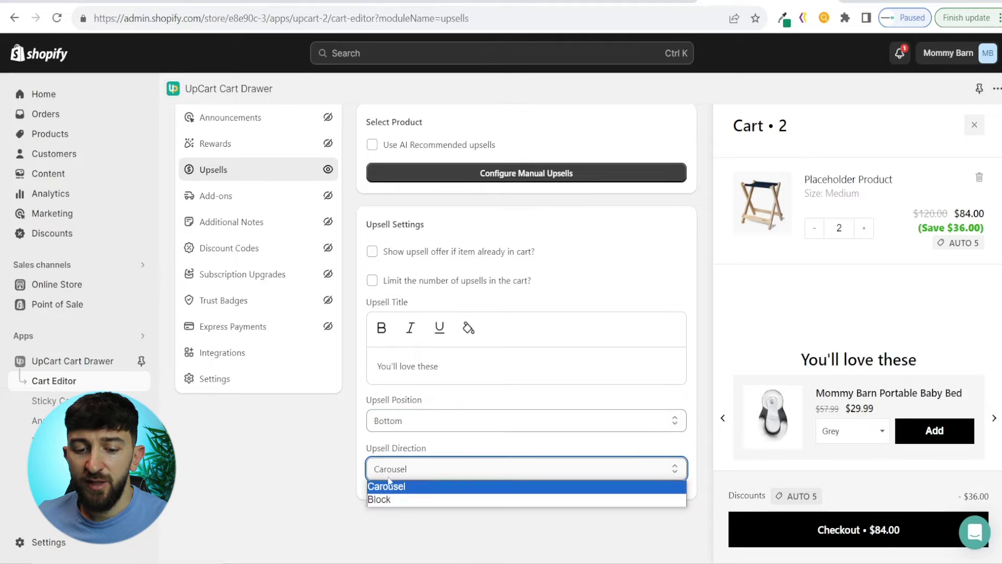
pyautogui.click(396, 499)
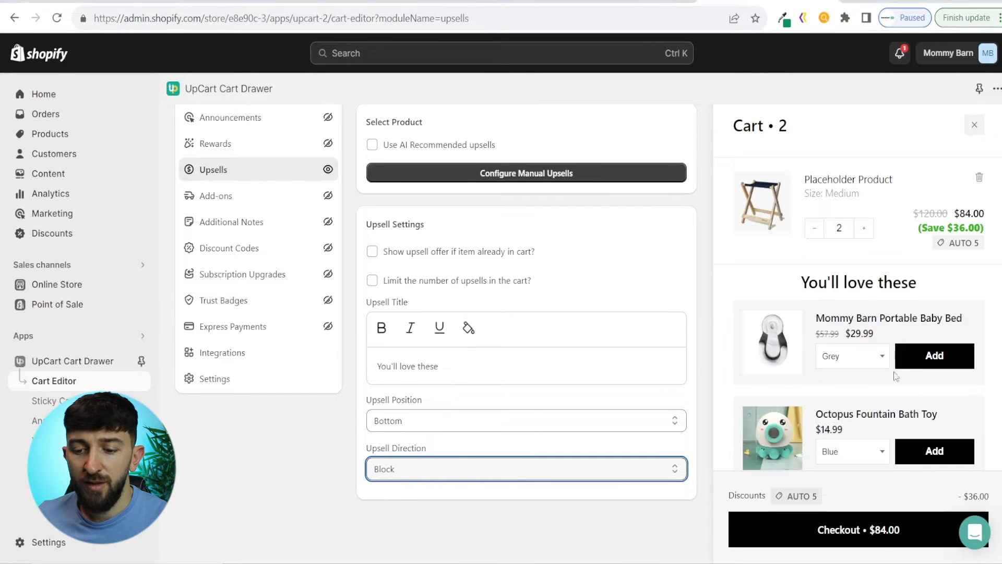
pyautogui.click(419, 469)
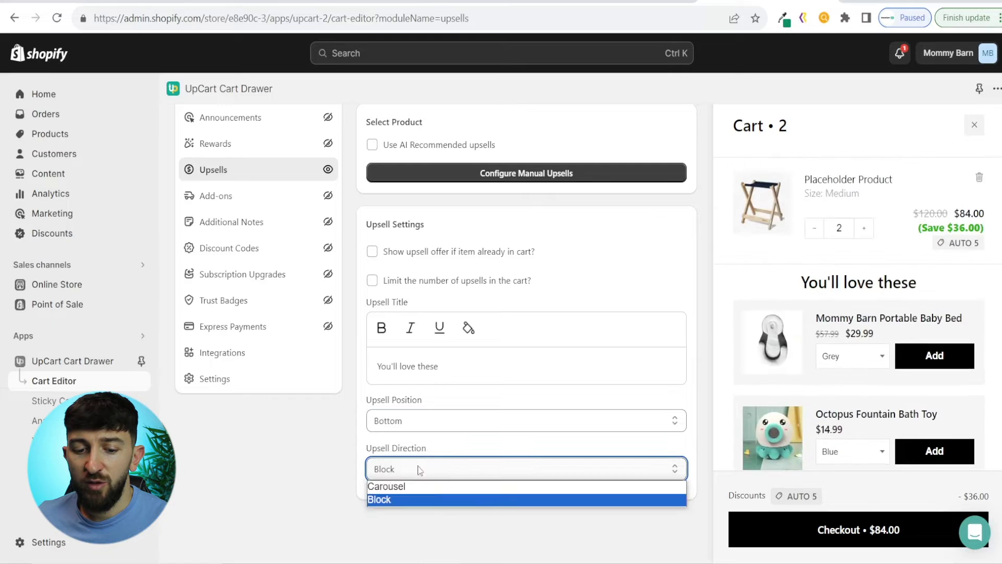
pyautogui.click(392, 483)
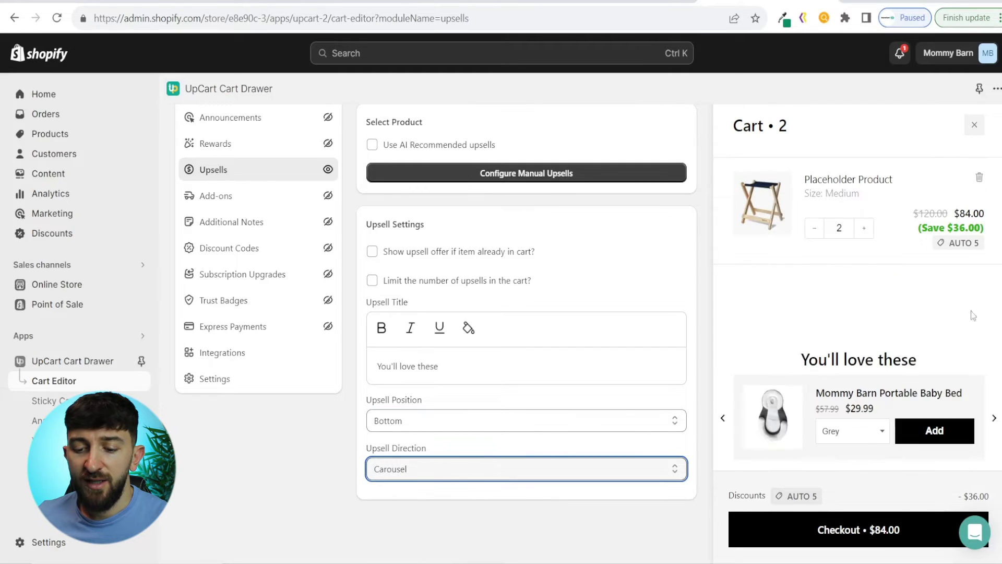
pyautogui.click(471, 464)
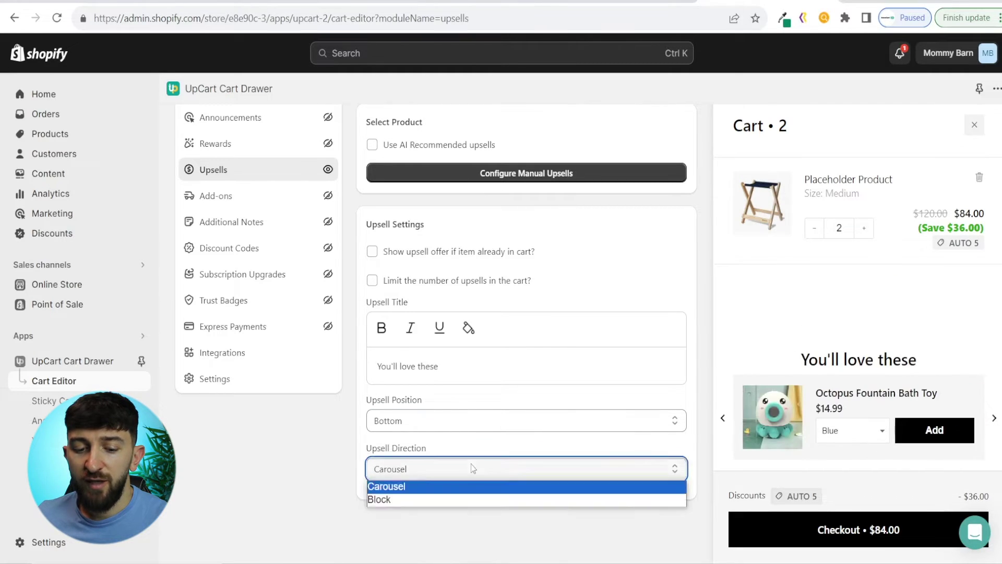
pyautogui.click(450, 498)
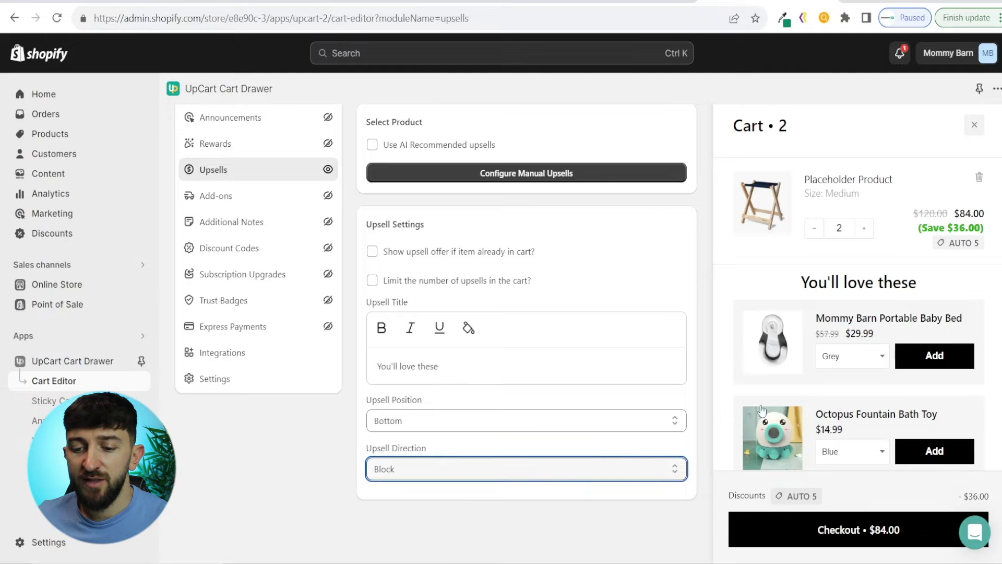
pyautogui.scroll(-4, 762, 410)
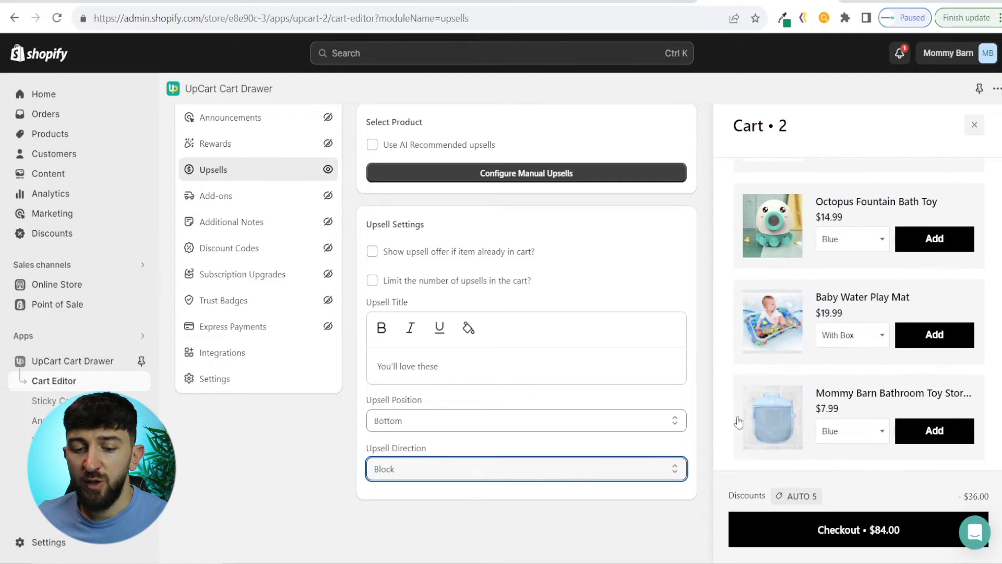
pyautogui.scroll(4, 907, 351)
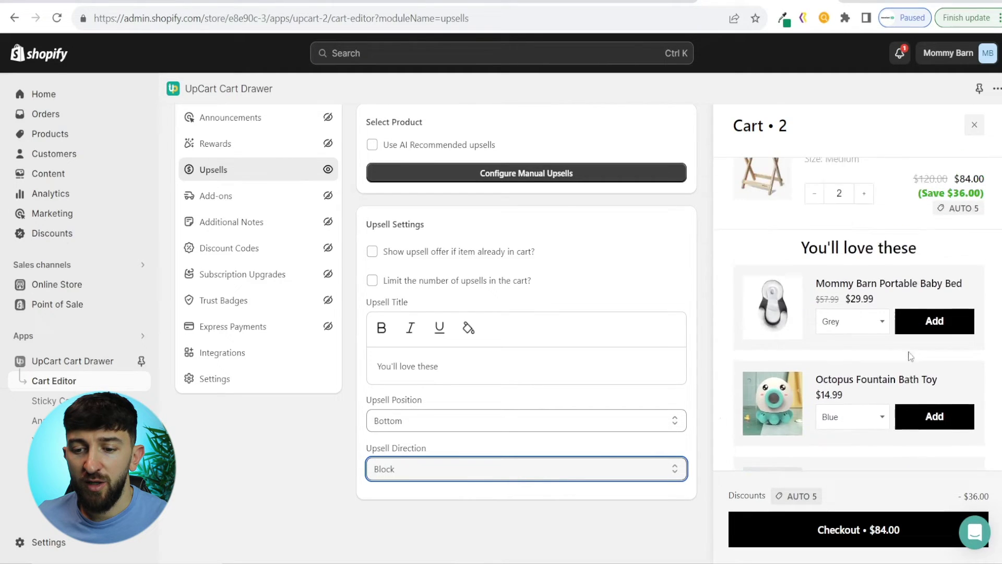
pyautogui.click(487, 469)
pyautogui.click(399, 484)
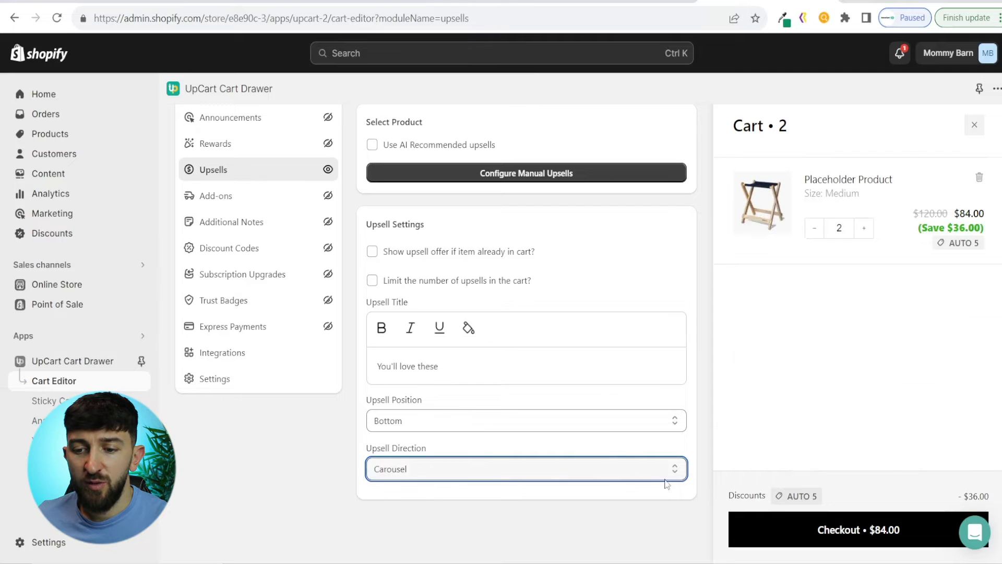
# Save the upsell settings, and open and enable the cart announcements
pyautogui.scroll(3, 654, 488)
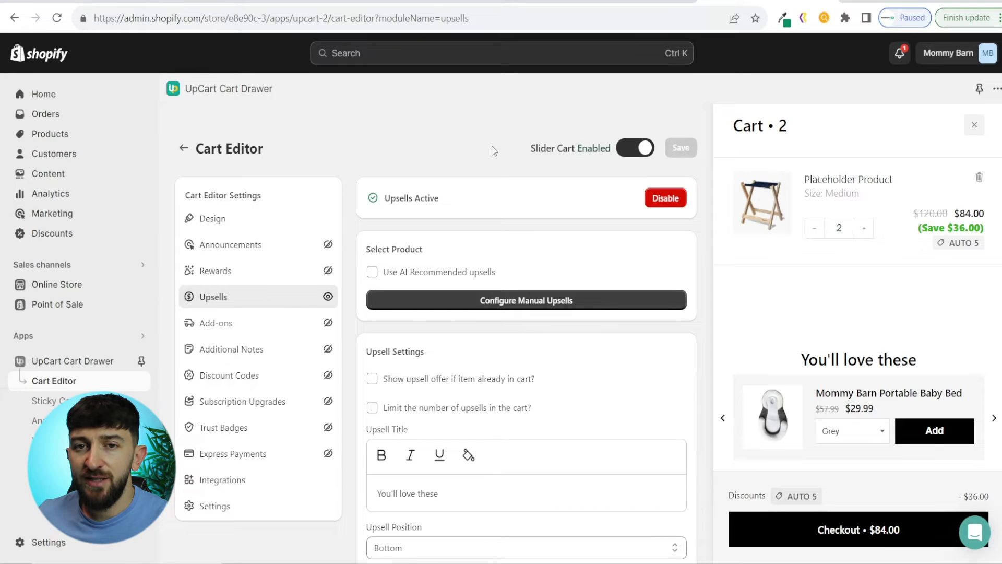
pyautogui.click(243, 248)
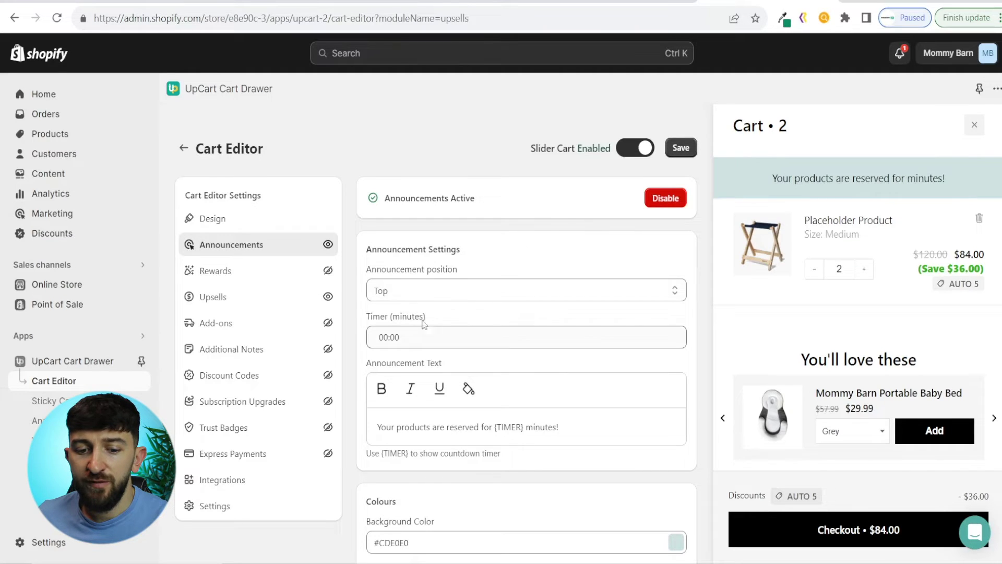
# Set the announcement timer to 10:00 minutes
pyautogui.moveTo(443, 332); pyautogui.dragTo(351, 337)
pyautogui.press('End')
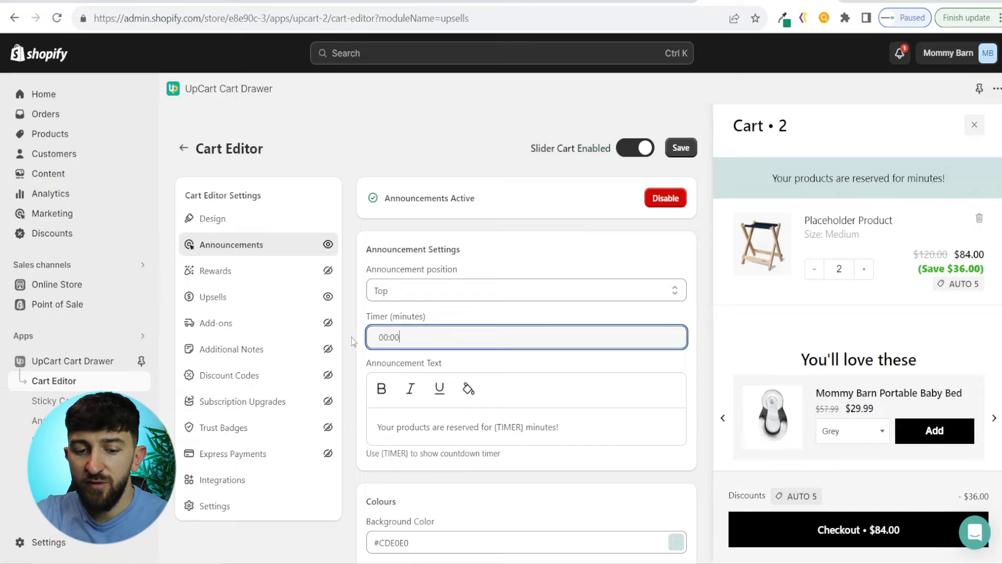
pyautogui.press('BackSpace')
pyautogui.press('BackSpace')
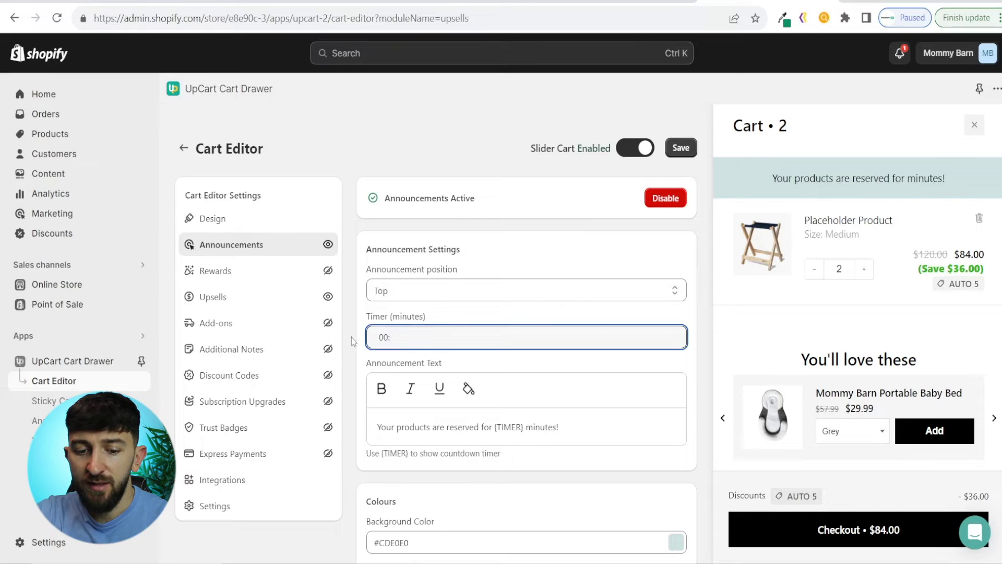
pyautogui.write('10')
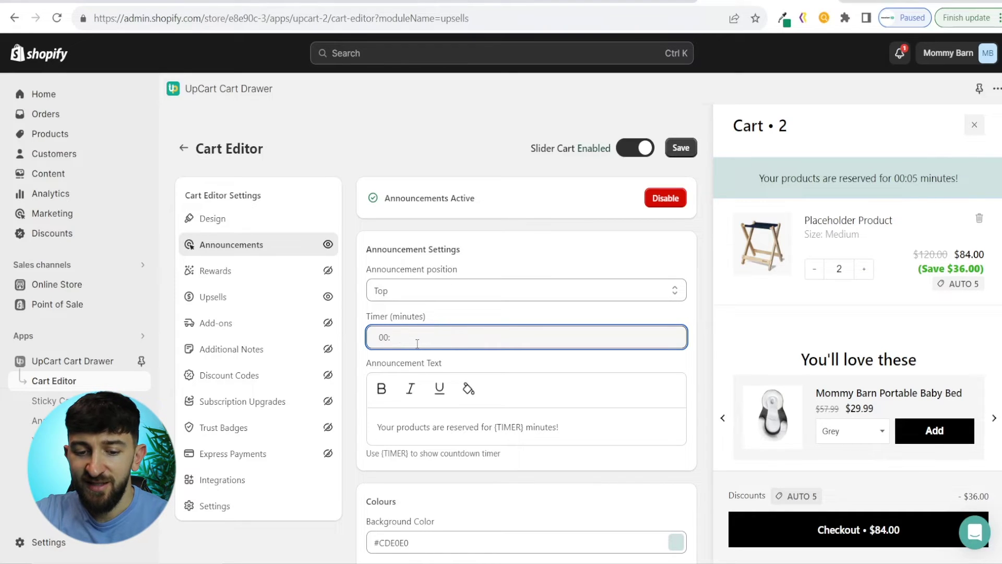
pyautogui.write('10')
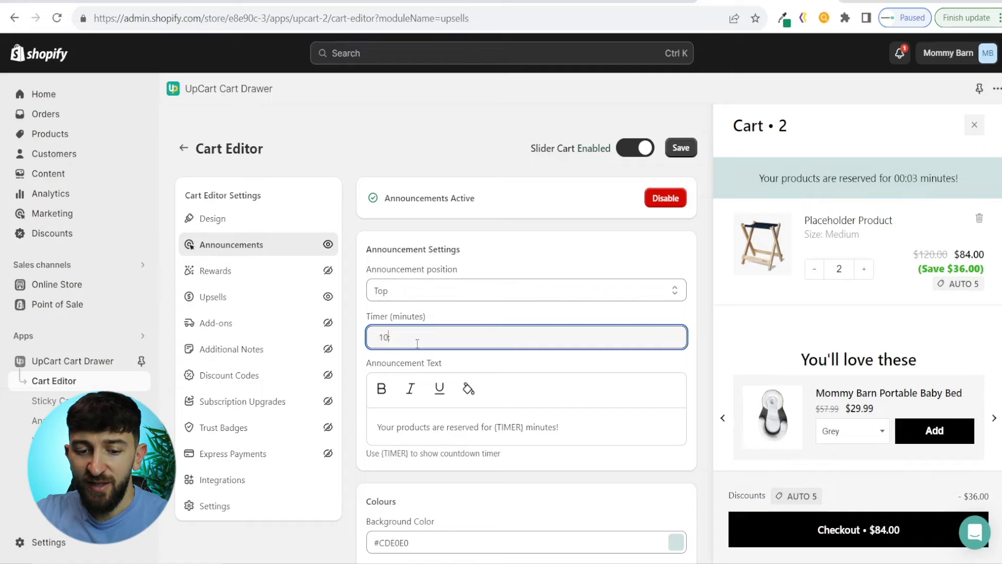
pyautogui.write(':00')
pyautogui.click(530, 245)
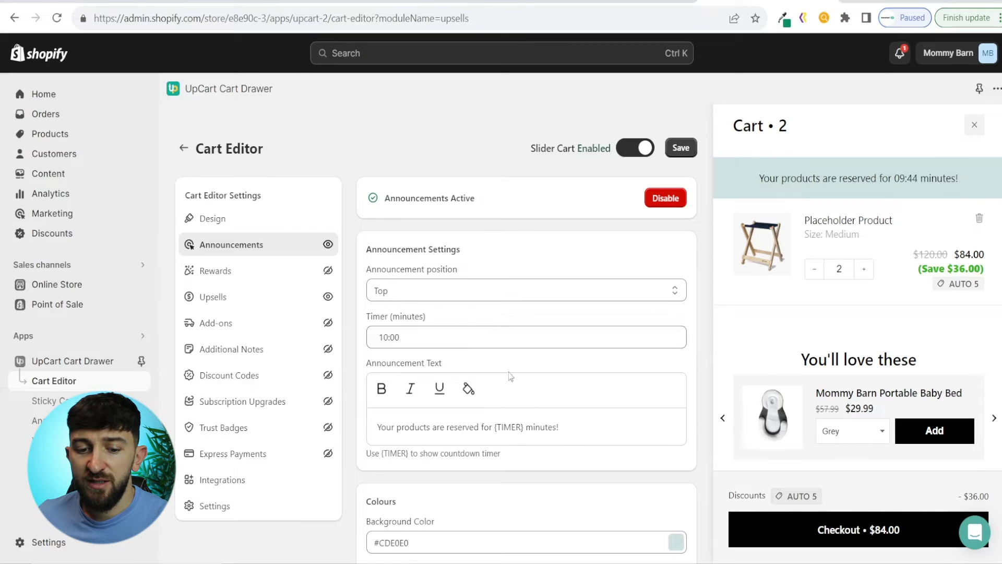
# Try the Bottom announcement position in the cart preview and return the position to Top
pyautogui.click(413, 295)
pyautogui.click(412, 320)
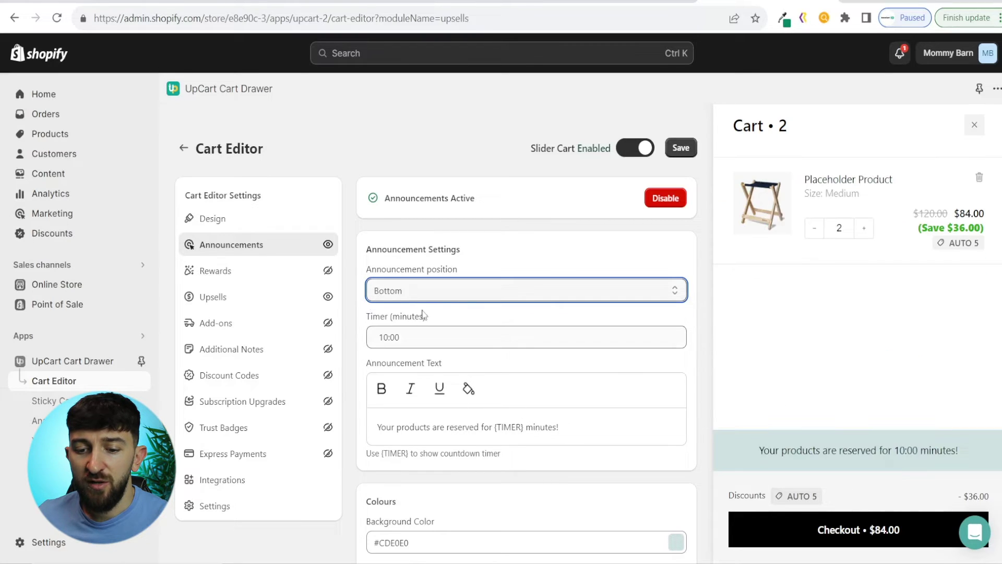
pyautogui.click(423, 291)
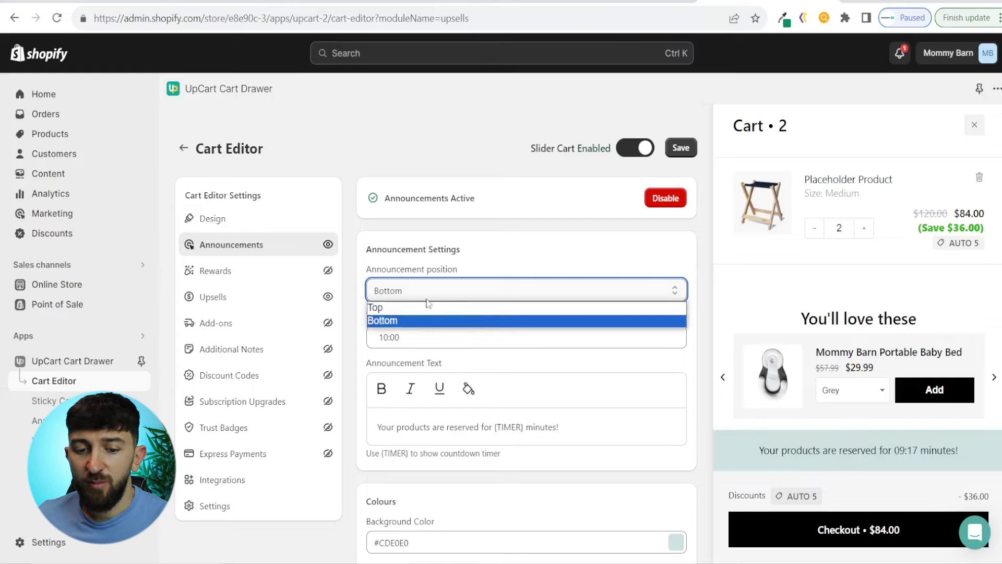
pyautogui.click(417, 306)
# Set the announcement's background color to white (#ffffff) and its border color to black (#000000)
pyautogui.scroll(-2, 531, 329)
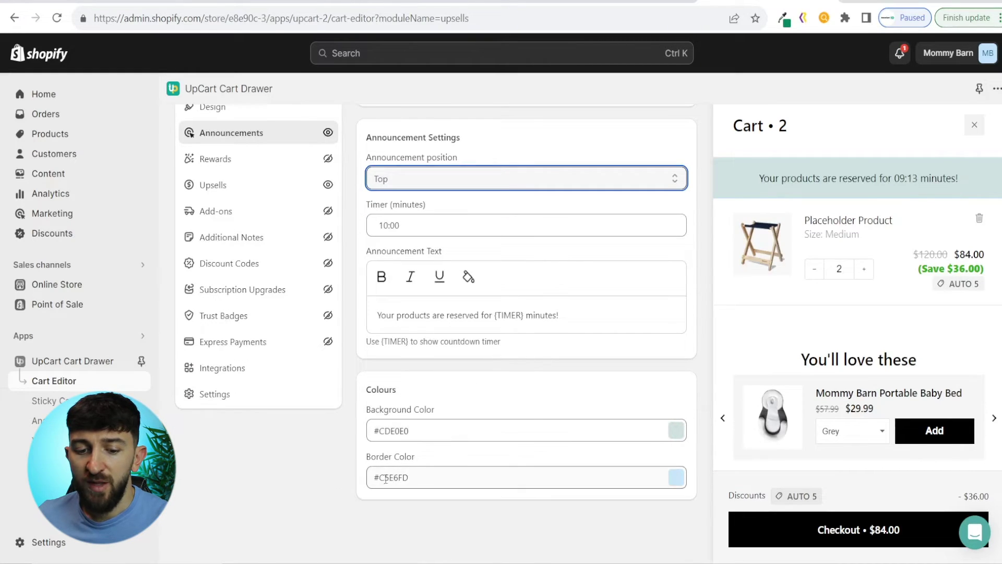
pyautogui.click(675, 430)
pyautogui.moveTo(601, 343); pyautogui.dragTo(553, 322)
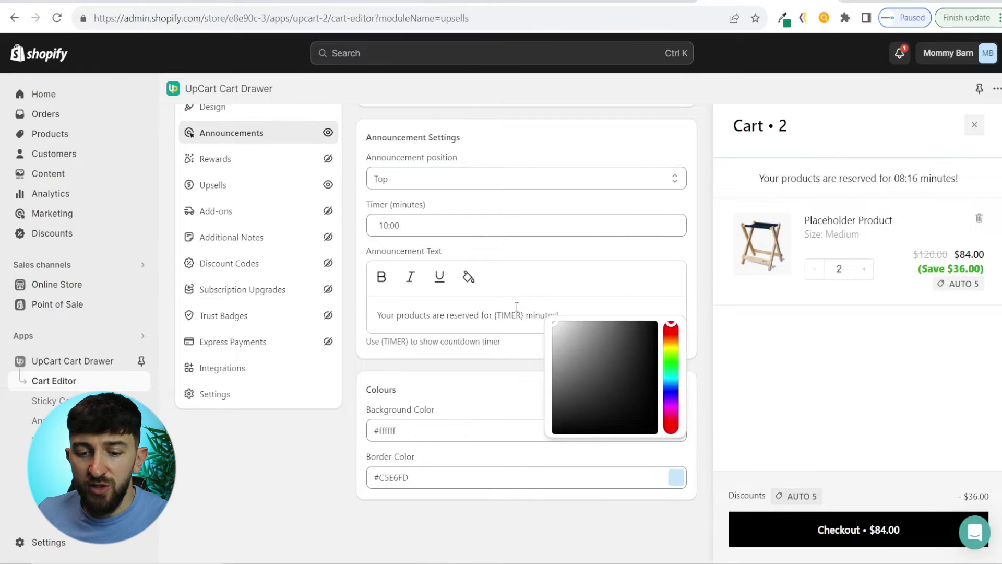
pyautogui.click(480, 361)
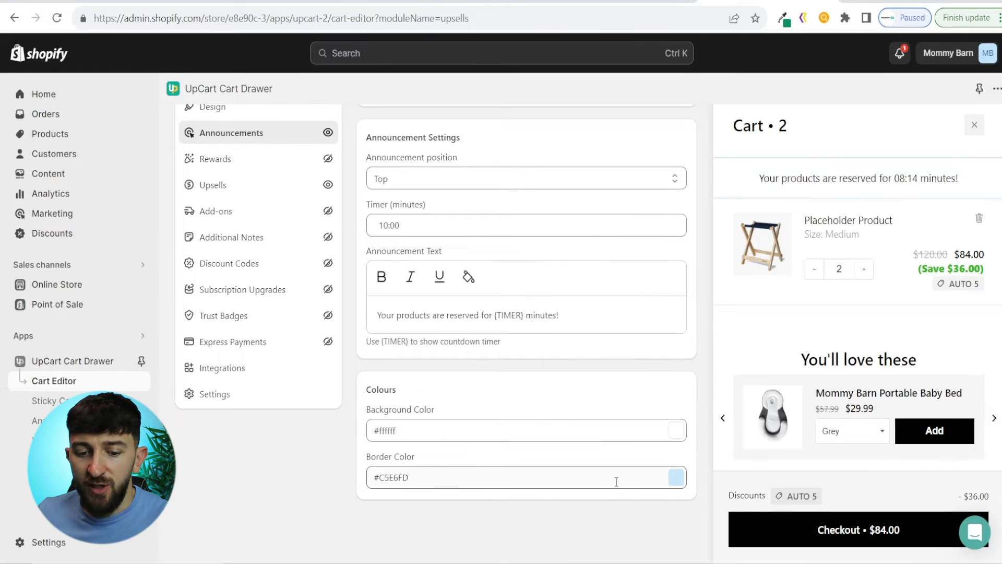
pyautogui.click(676, 476)
pyautogui.click(562, 440)
pyautogui.moveTo(555, 461); pyautogui.dragTo(524, 512)
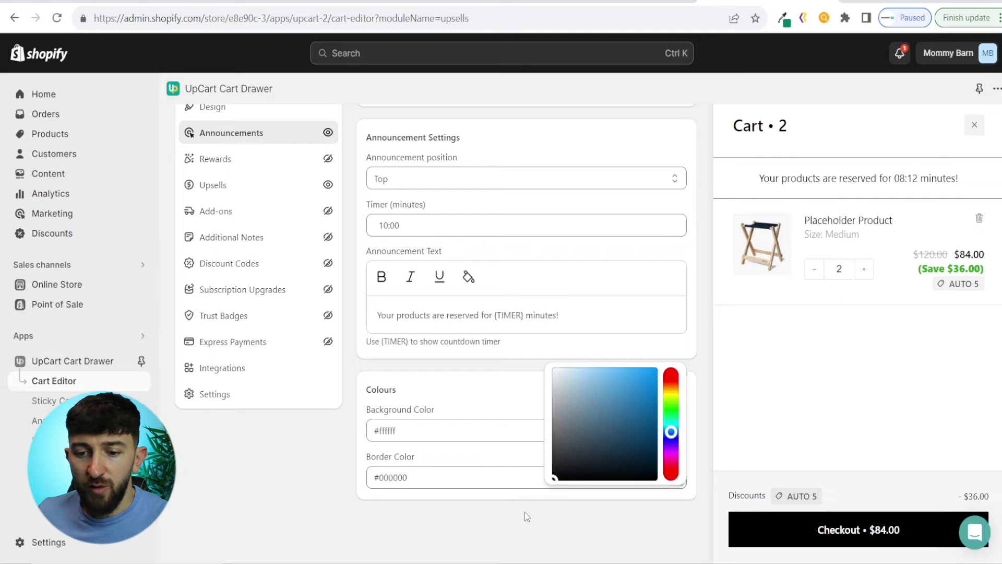
pyautogui.click(522, 514)
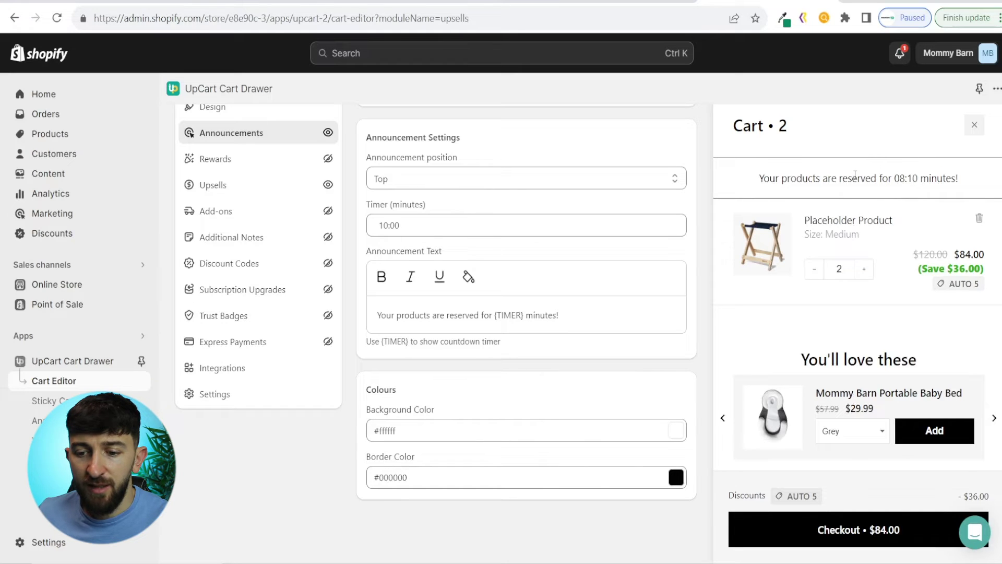
# Save the announcement settings, and open and enable the cart rewards
pyautogui.scroll(2, 576, 392)
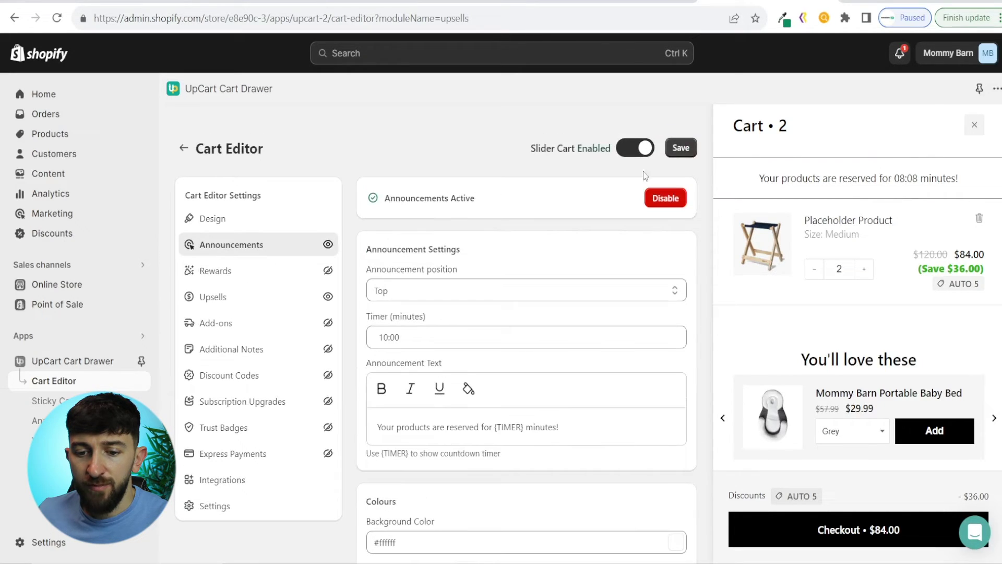
pyautogui.click(681, 148)
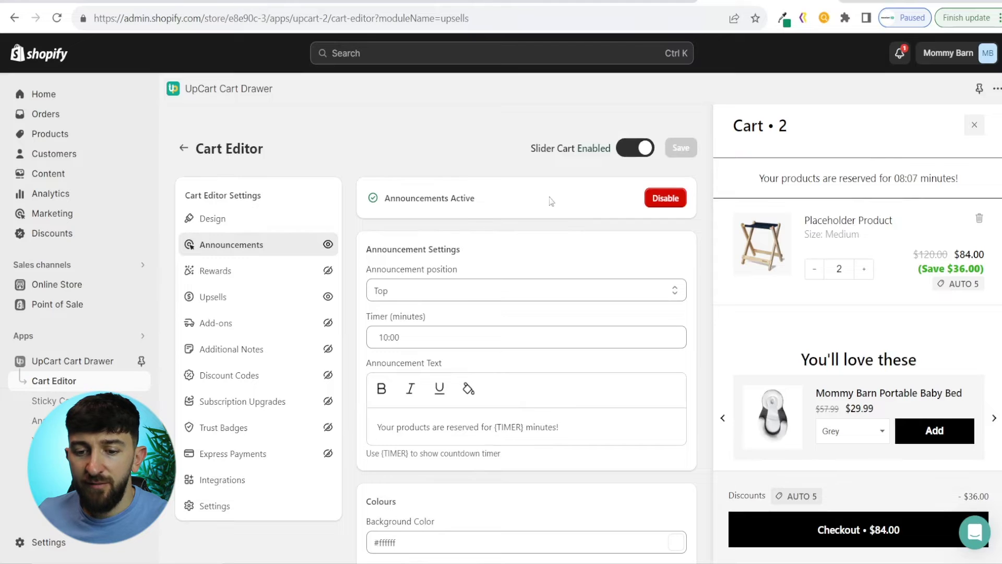
pyautogui.click(230, 272)
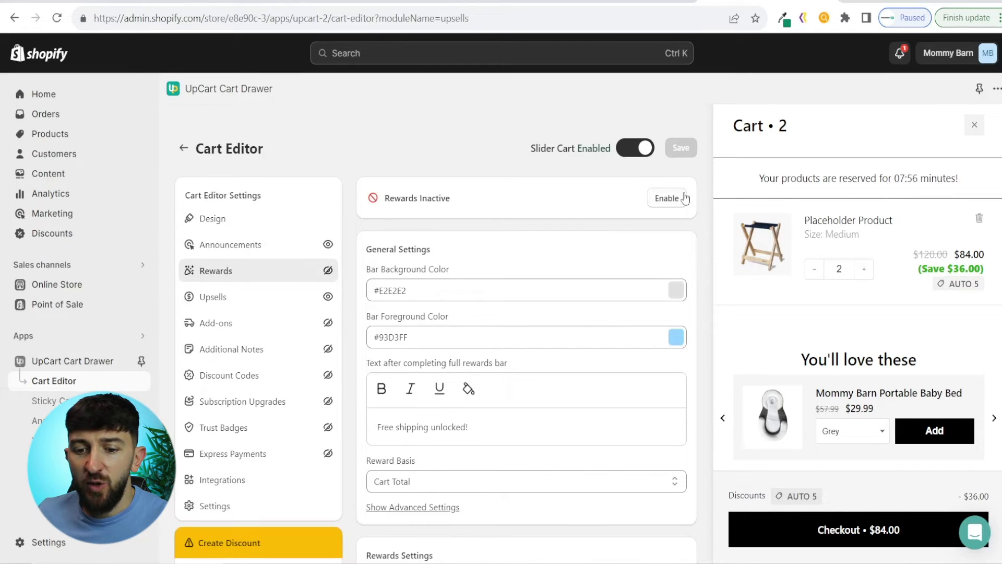
pyautogui.click(666, 199)
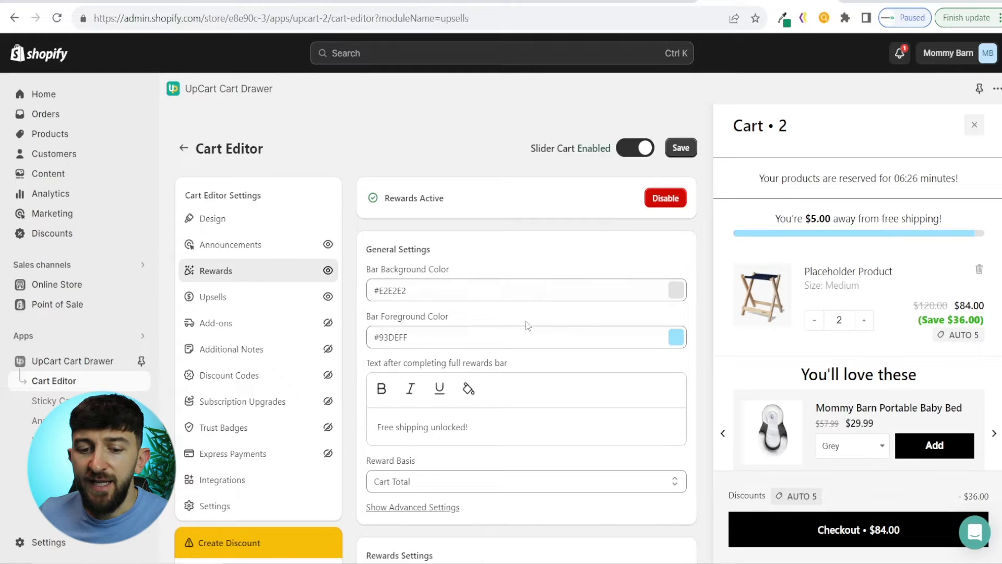
# Check the available Reward Basis options and keep Cart Total
pyautogui.scroll(-1, 488, 261)
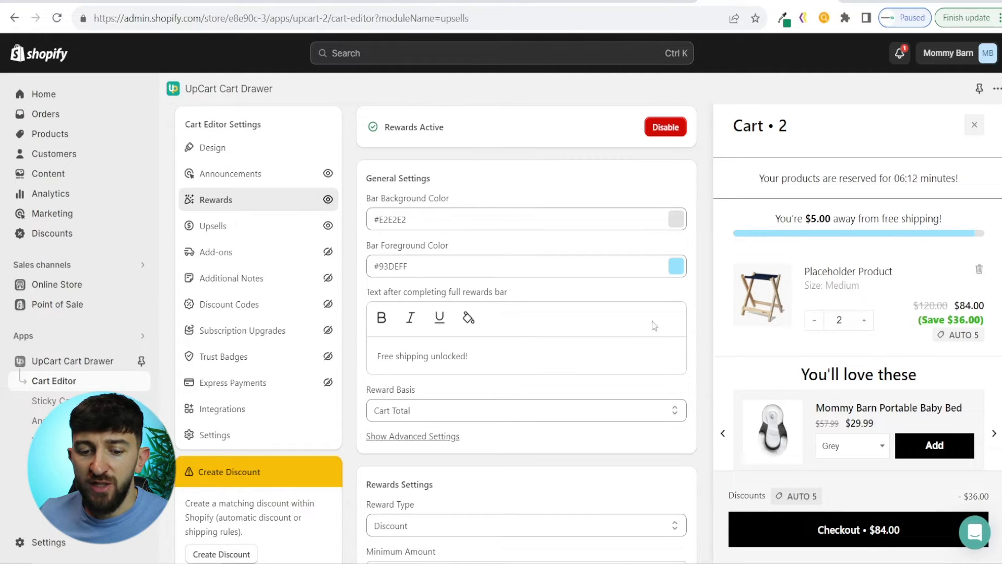
pyautogui.click(441, 406)
pyautogui.click(466, 394)
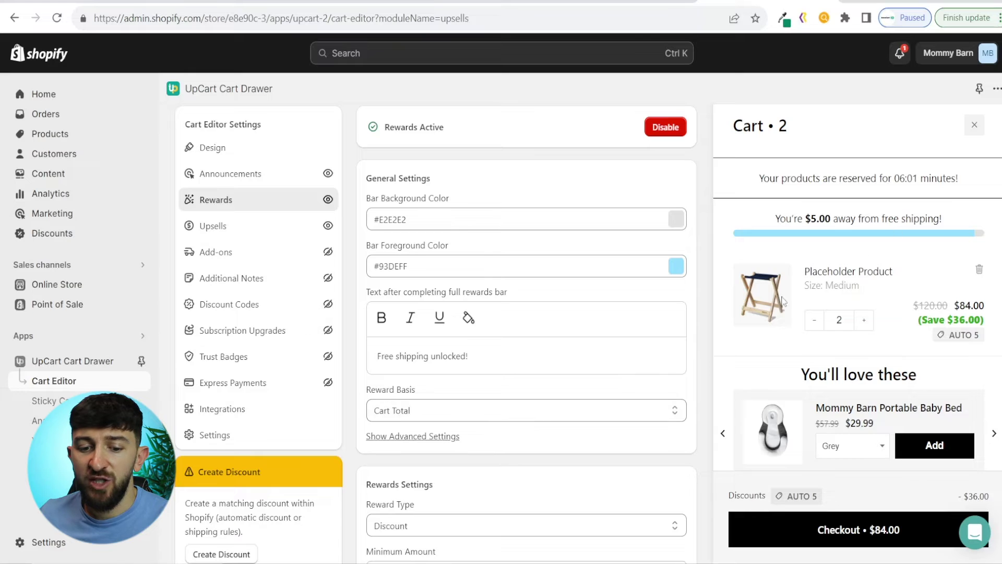
pyautogui.click(435, 412)
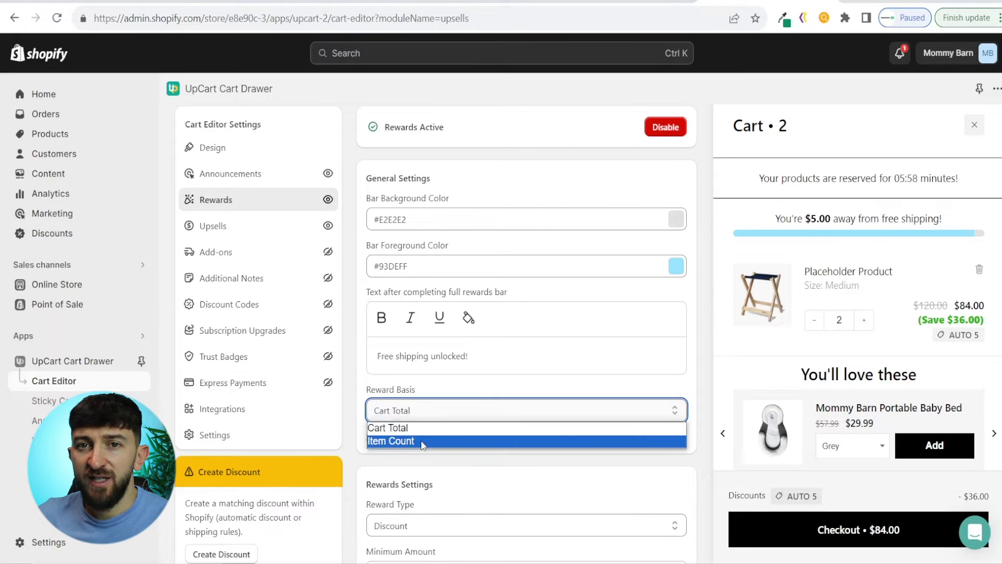
pyautogui.click(421, 431)
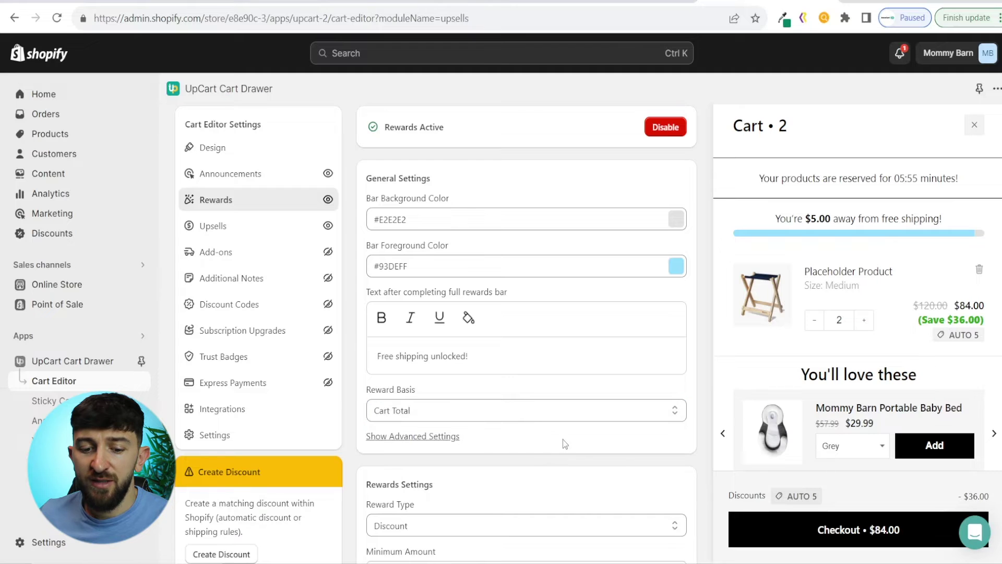
# Enable Geolocation Pricing Override in the advanced rewards settings and open its pricing configuration
pyautogui.click(427, 437)
pyautogui.scroll(-4, 428, 442)
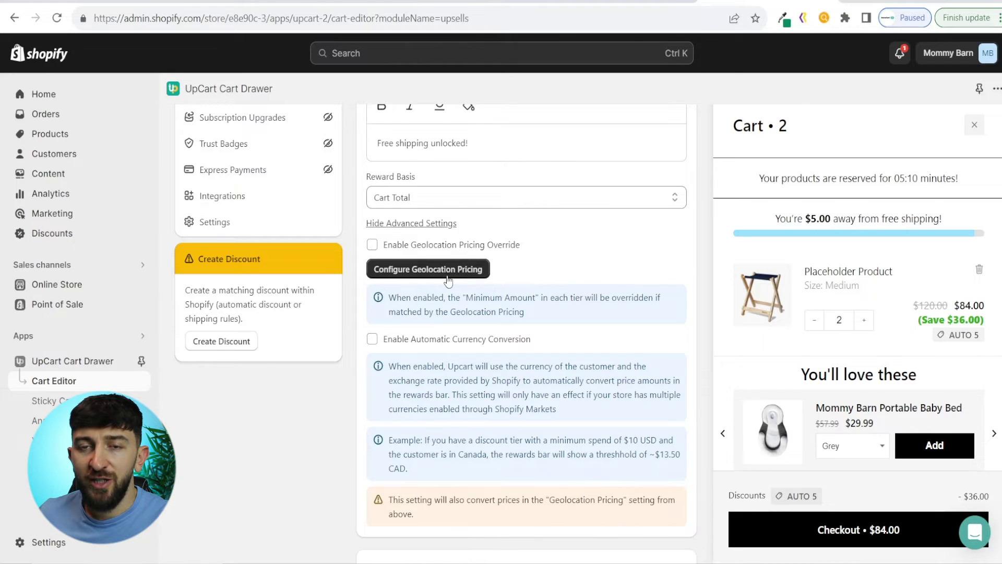
pyautogui.click(372, 245)
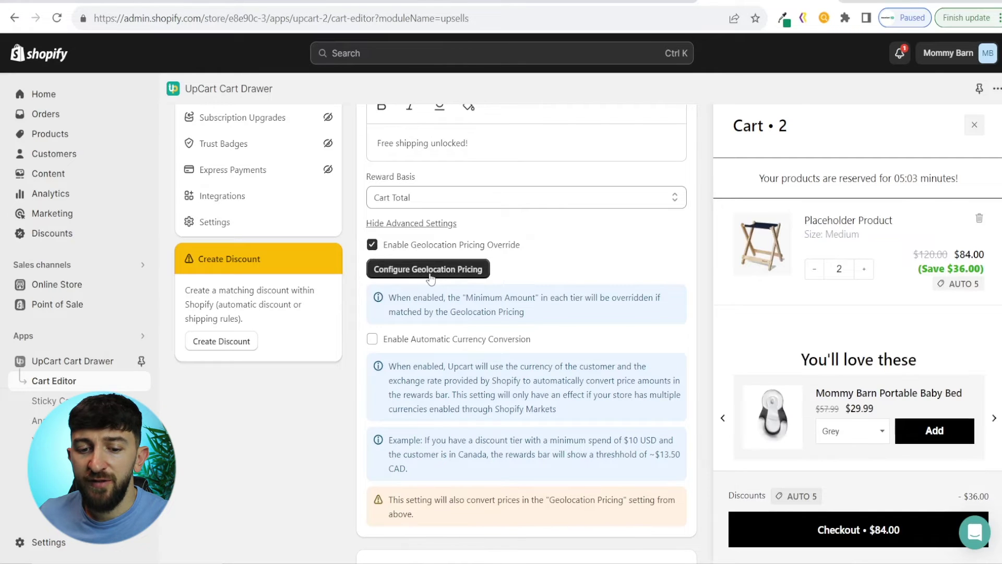
pyautogui.click(430, 272)
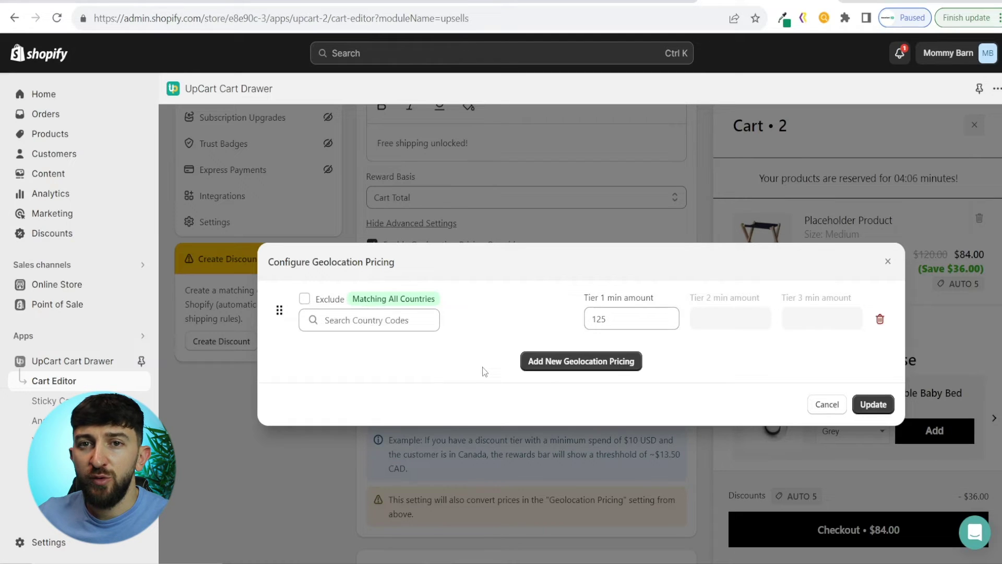
# Assign the country code US to the first geolocation pricing row
pyautogui.click(401, 324)
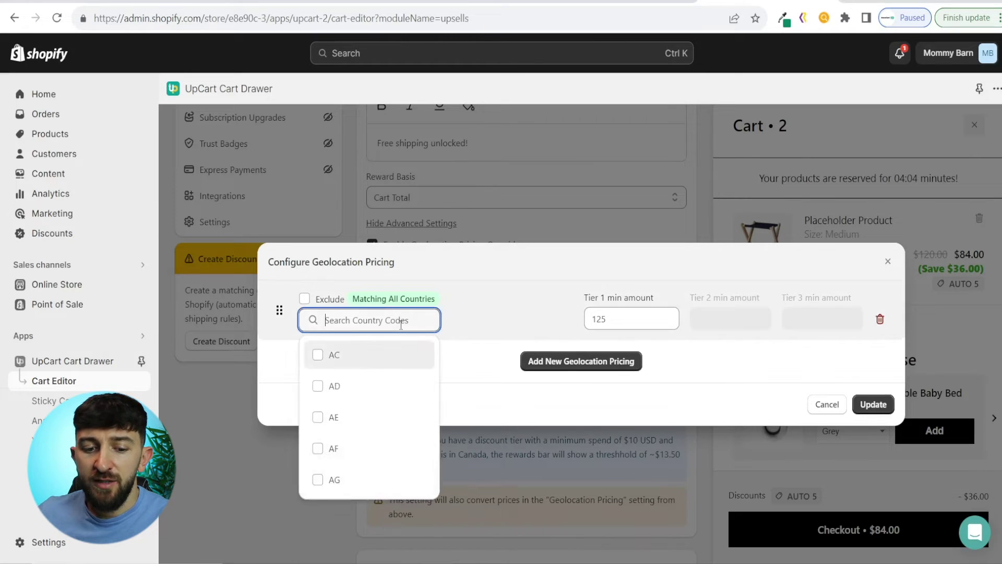
pyautogui.write('US')
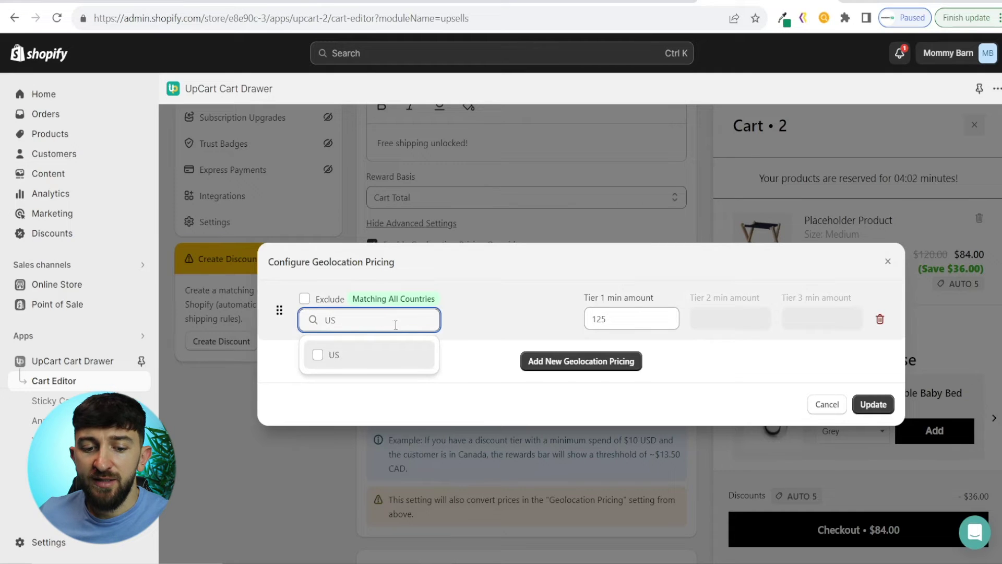
pyautogui.click(318, 354)
pyautogui.click(456, 394)
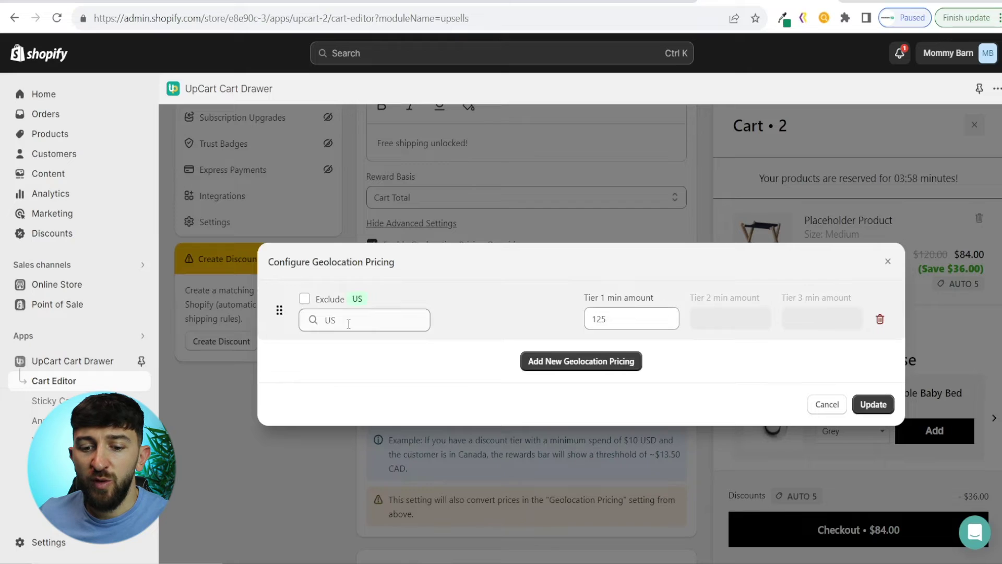
# Add a geolocation pricing row for GB with a tier 1 minimum amount of 150, and apply the pricing configuration
pyautogui.click(611, 362)
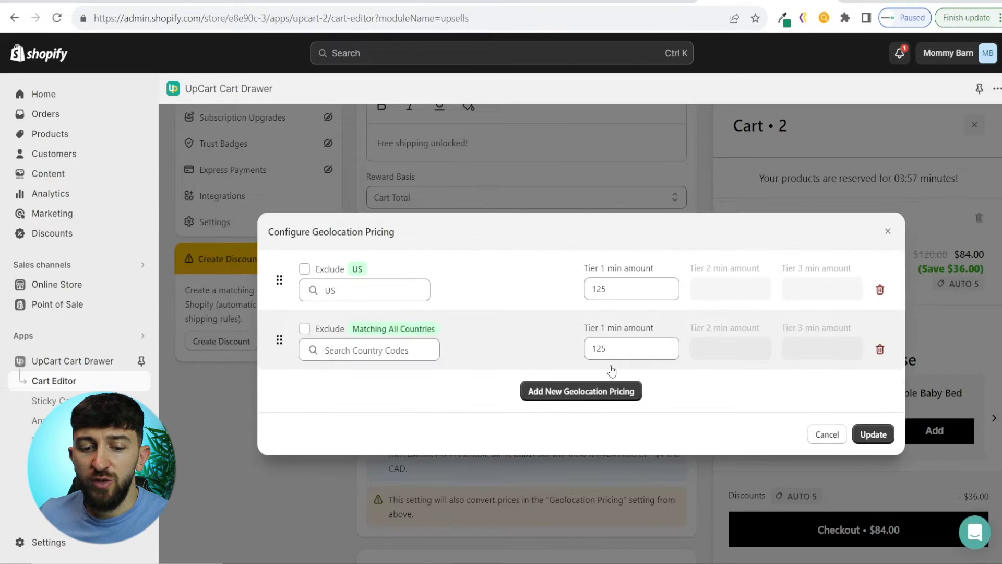
pyautogui.click(405, 347)
pyautogui.write('GB')
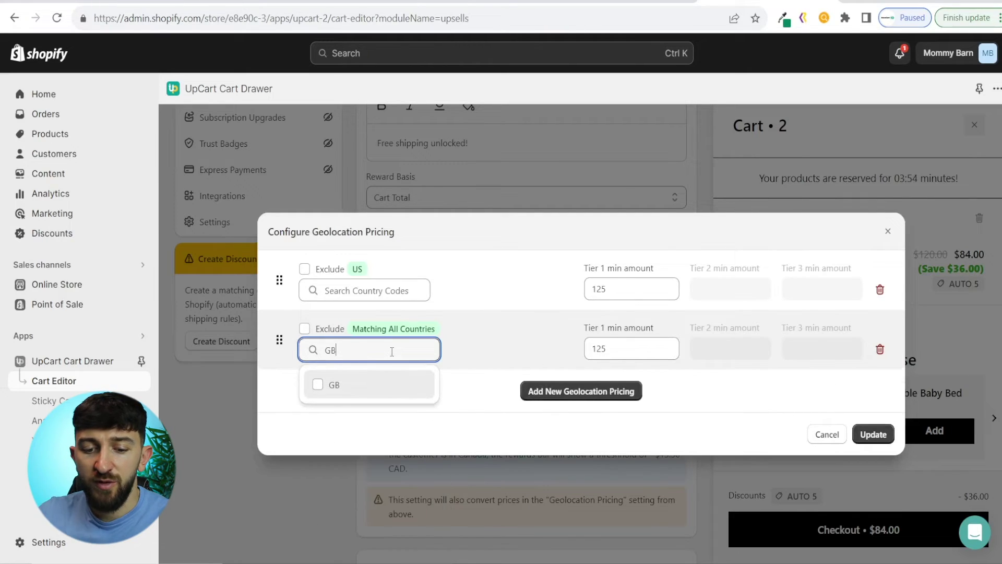
pyautogui.click(317, 385)
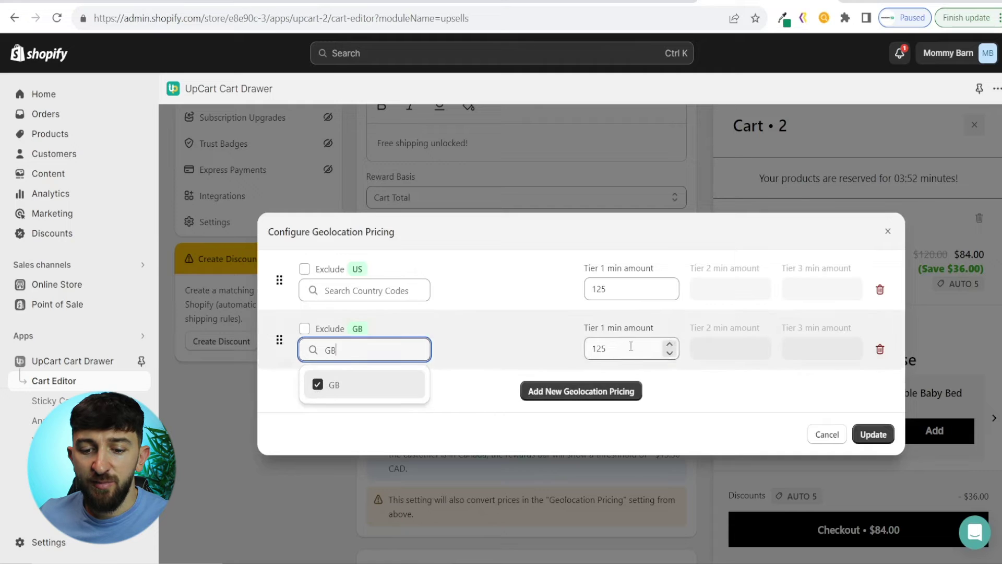
pyautogui.click(602, 348)
pyautogui.moveTo(605, 348); pyautogui.dragTo(590, 349)
pyautogui.write('150')
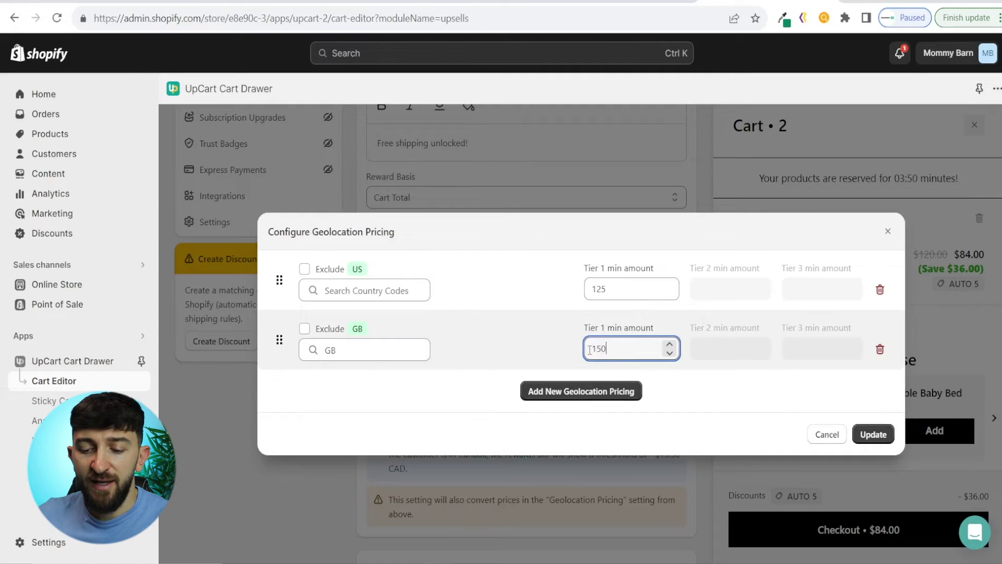
pyautogui.click(732, 401)
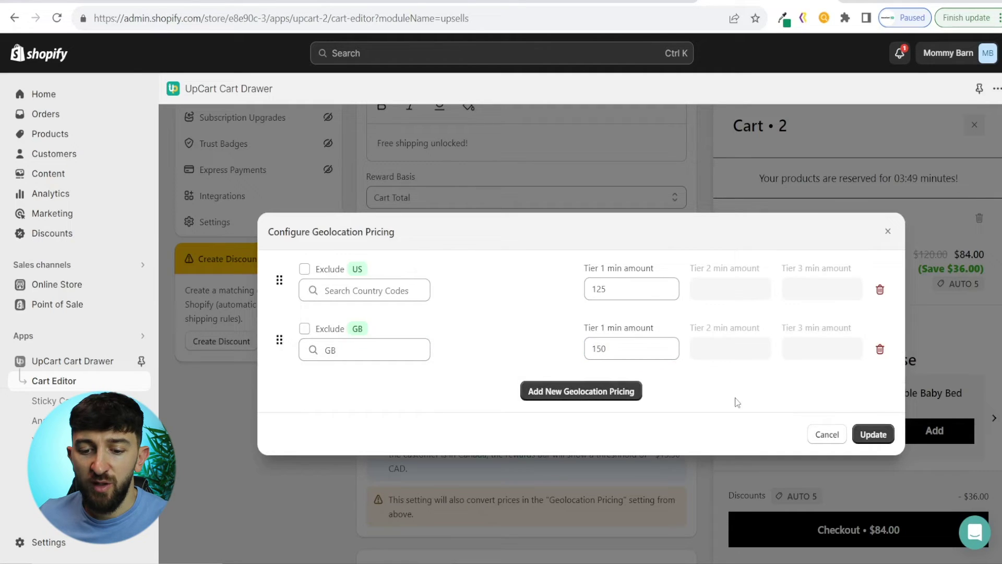
pyautogui.click(873, 435)
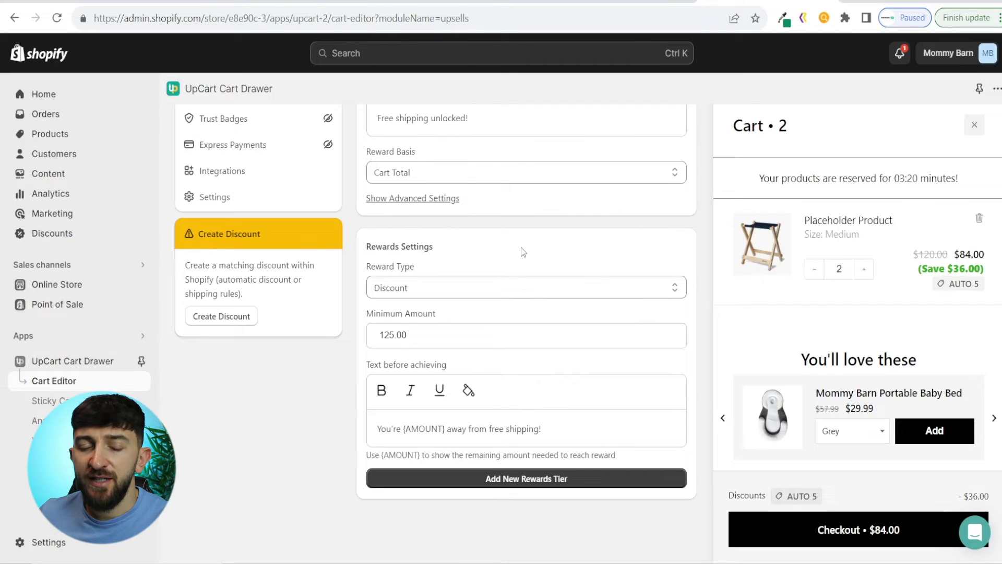
# Set the reward type to Product and choose Mommy Barn Bathroom Toy Storage as the first reward product
pyautogui.click(466, 293)
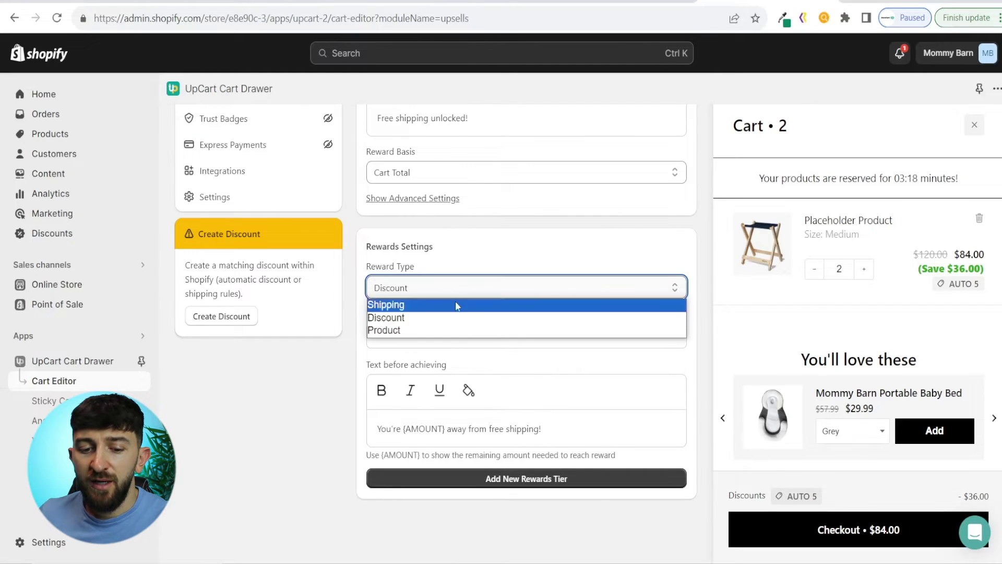
pyautogui.click(425, 329)
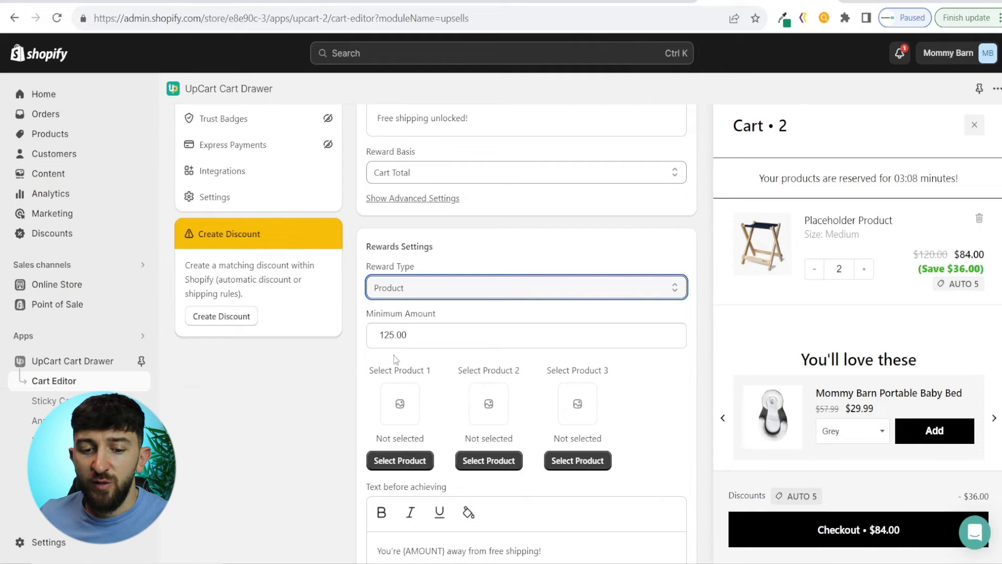
pyautogui.click(400, 460)
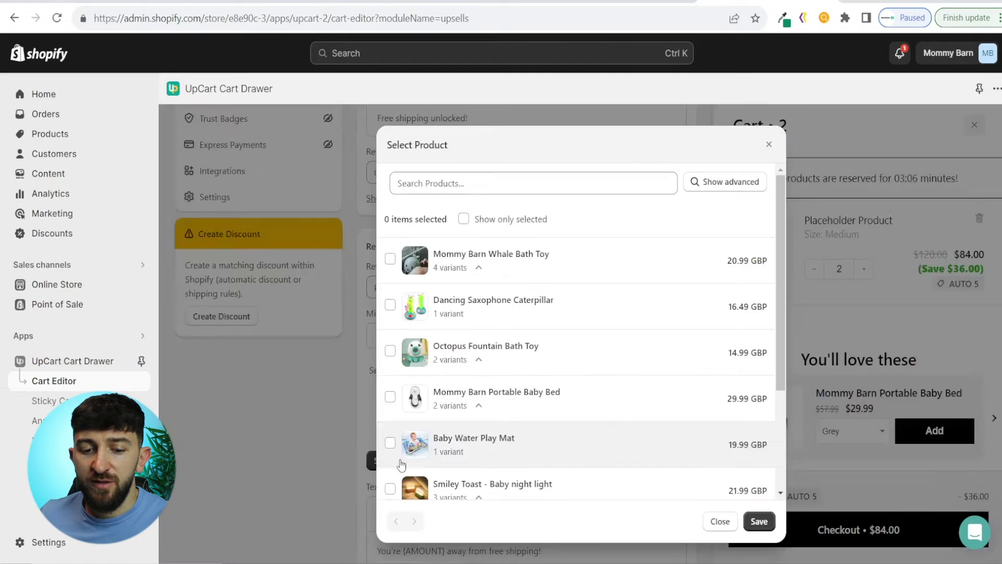
pyautogui.scroll(-3, 562, 409)
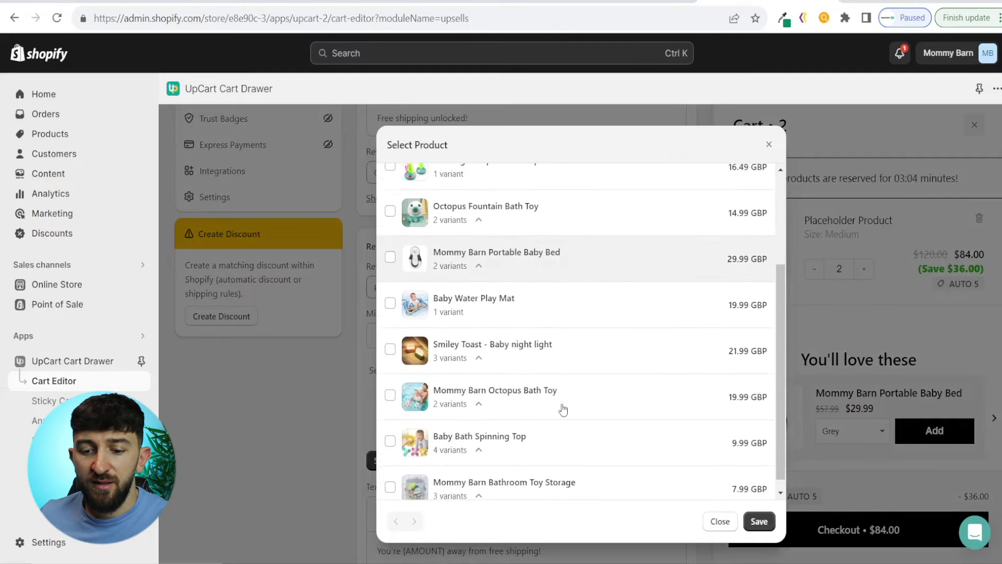
pyautogui.click(390, 475)
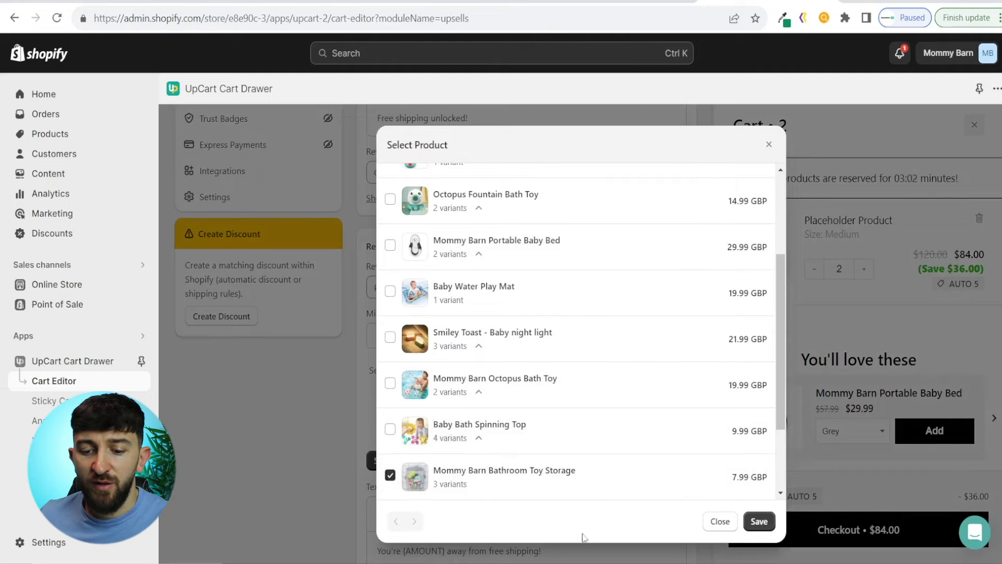
pyautogui.click(759, 521)
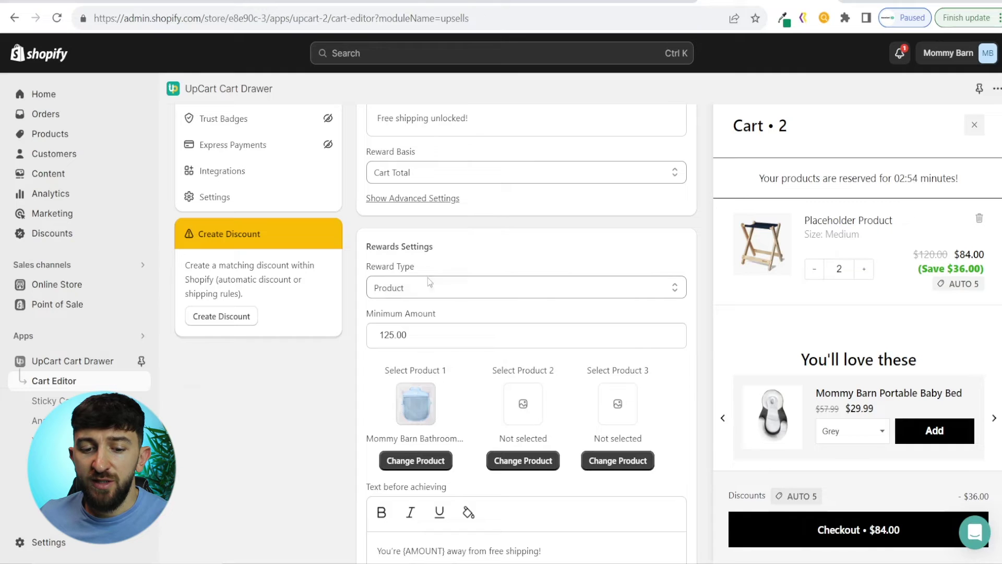
# Try Discount as the reward type, check its free shipping wording, and settle on Shipping as the reward type
pyautogui.click(418, 289)
pyautogui.click(429, 318)
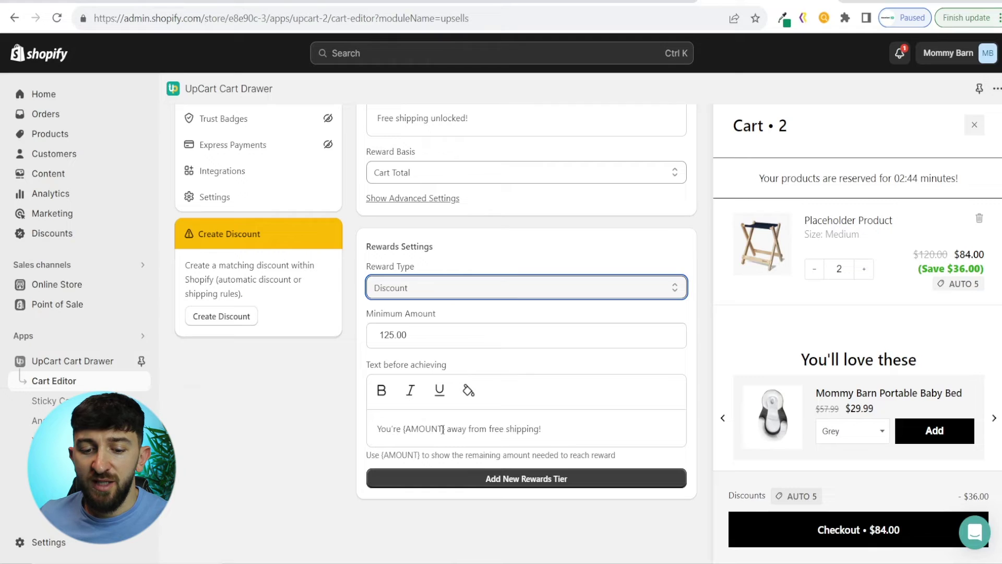
pyautogui.moveTo(488, 428); pyautogui.dragTo(538, 429)
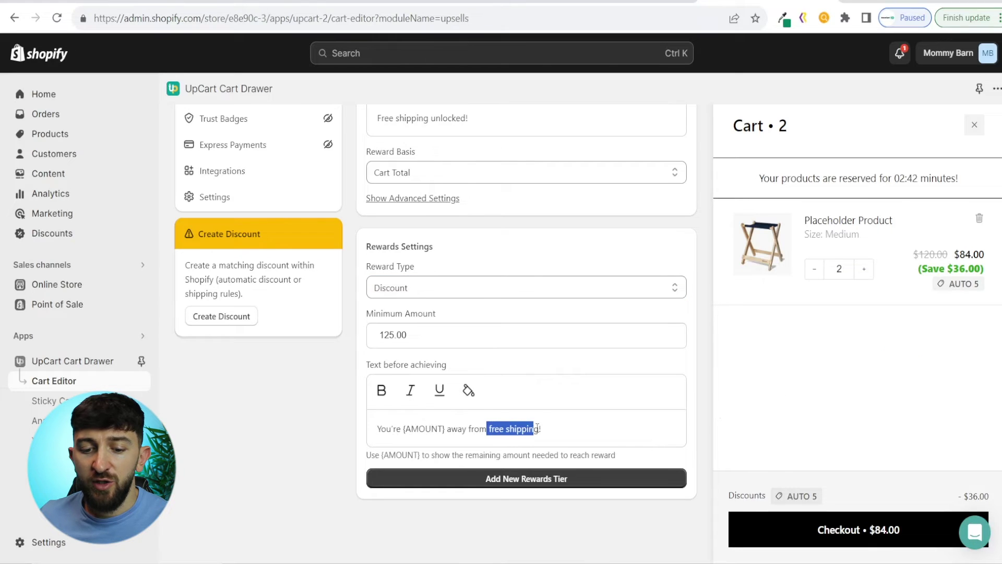
pyautogui.click(526, 429)
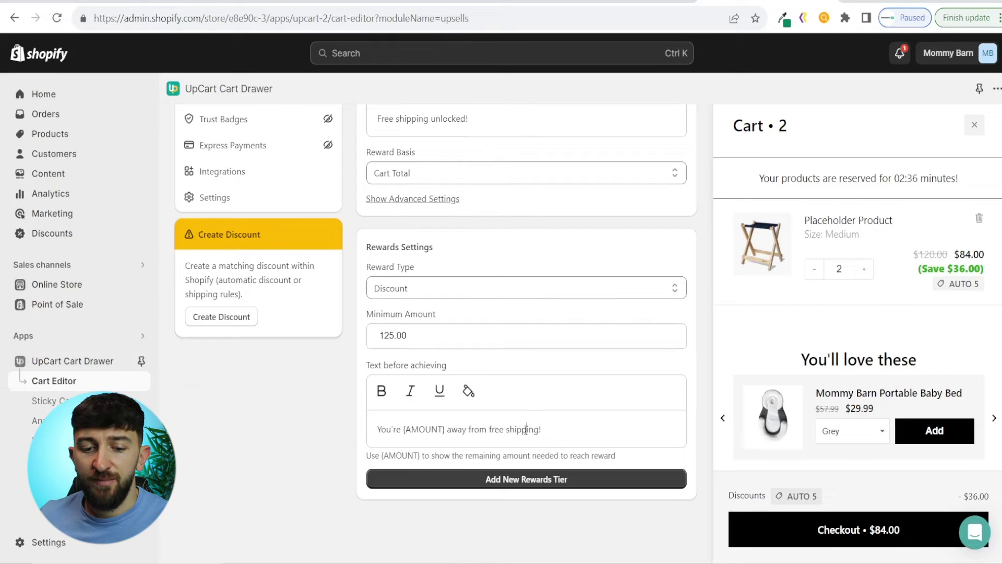
pyautogui.click(413, 289)
pyautogui.click(415, 305)
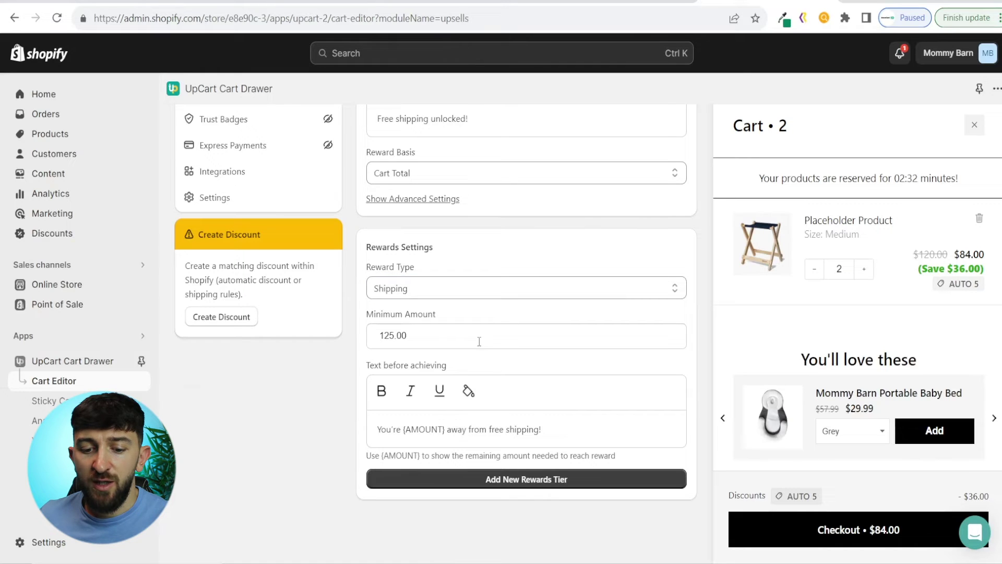
# Try adding a second and a third rewards tier after the shipping tier and review their default settings
pyautogui.click(514, 480)
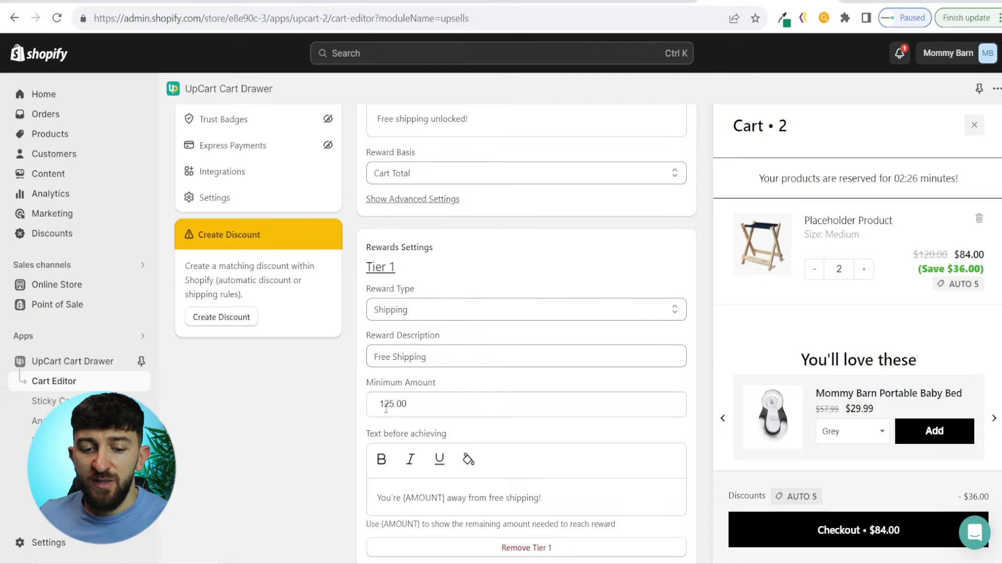
pyautogui.scroll(-2, 427, 391)
pyautogui.scroll(-4, 457, 365)
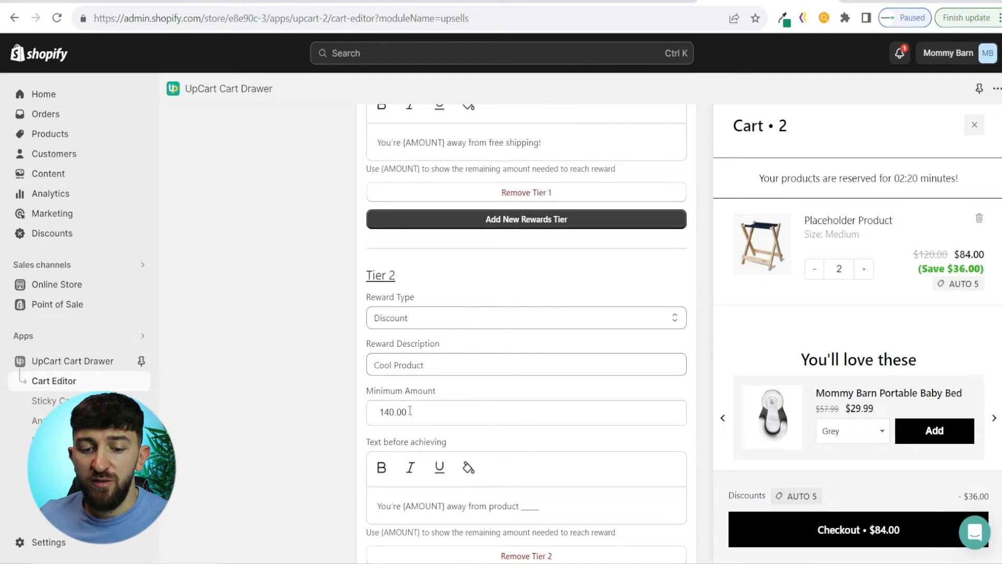
pyautogui.scroll(-2, 412, 407)
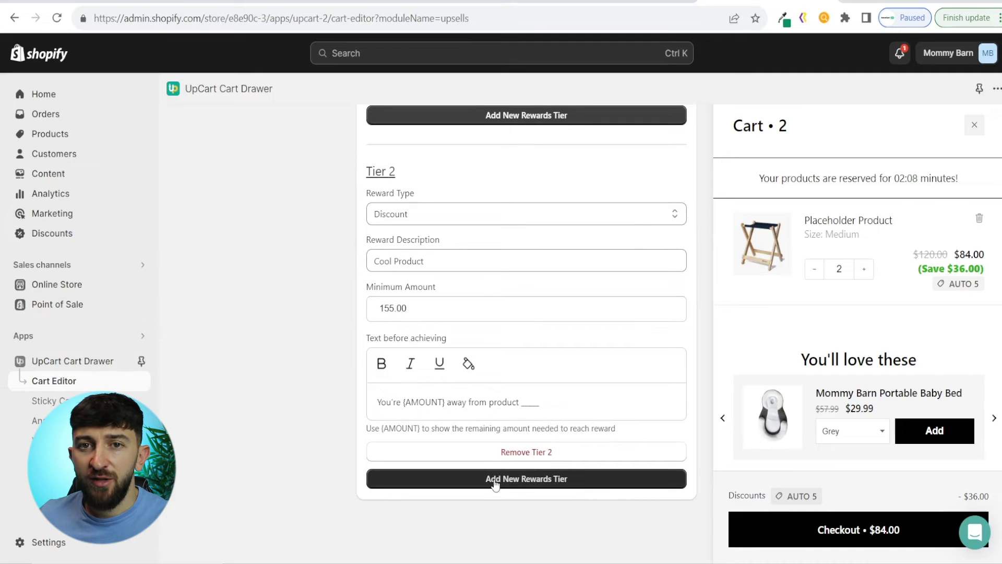
pyautogui.click(579, 479)
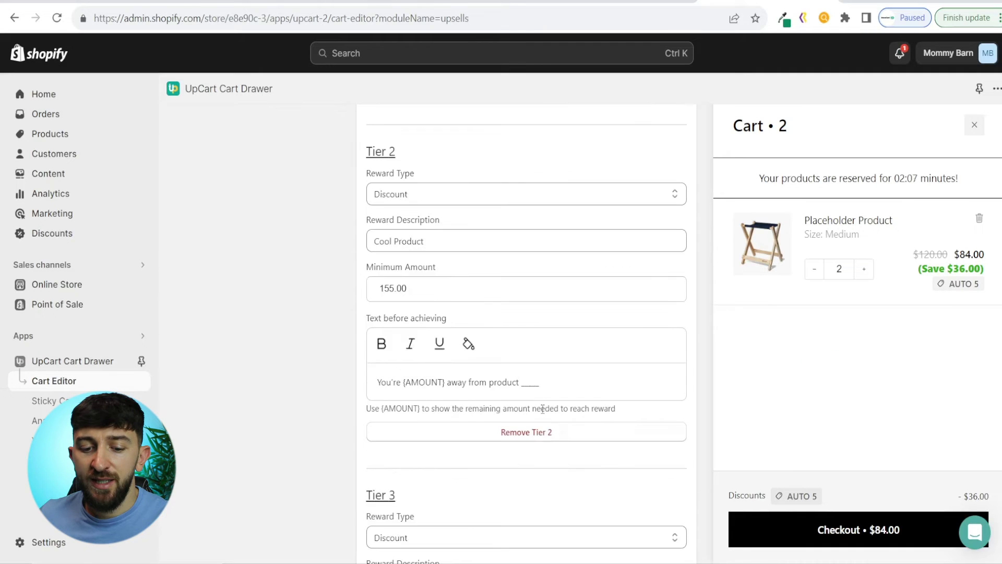
pyautogui.scroll(-5, 537, 390)
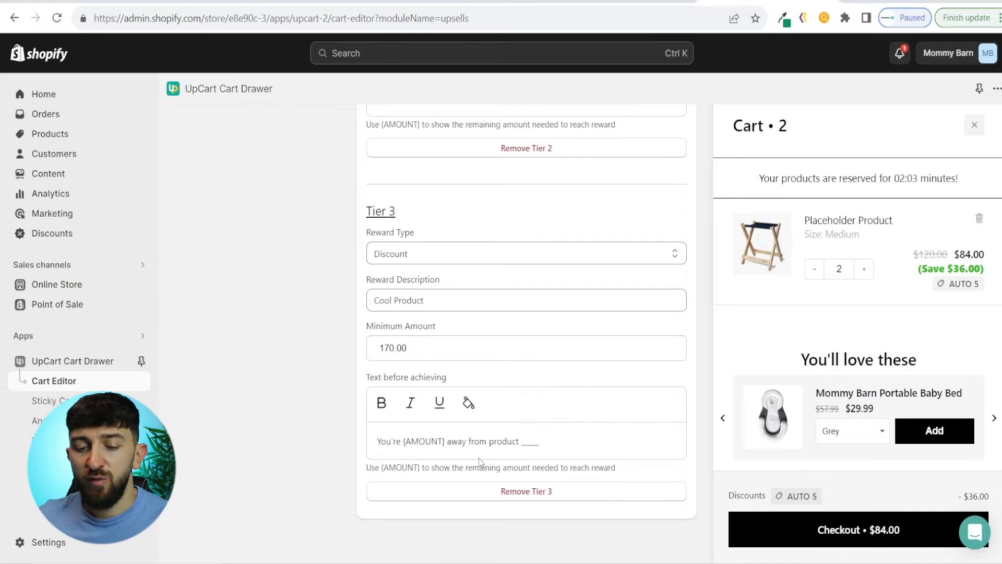
pyautogui.scroll(3, 479, 459)
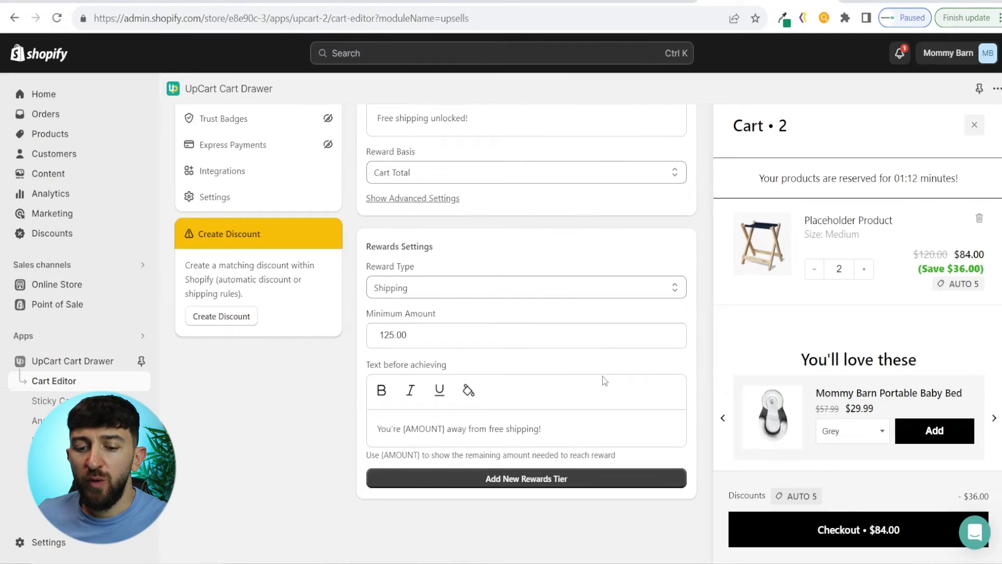
# Enable the Add-ons module and add a Shipping Protection add-on to the cart
pyautogui.scroll(6, 644, 393)
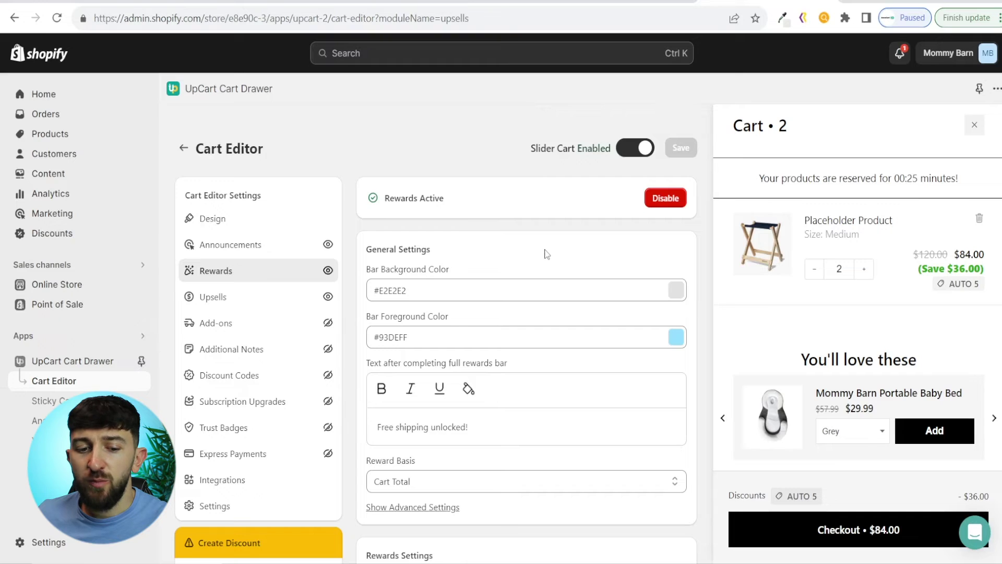
pyautogui.click(239, 329)
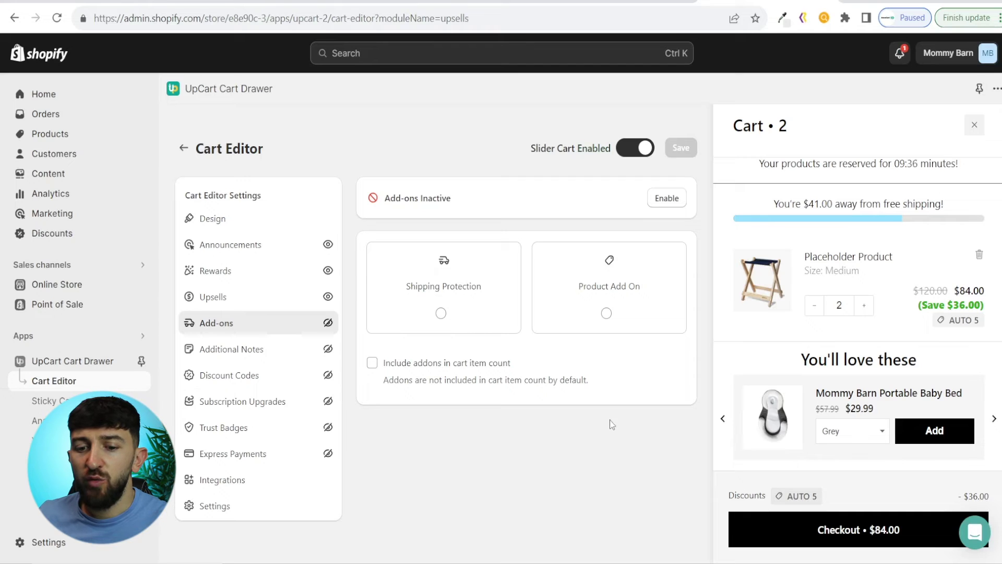
pyautogui.click(660, 199)
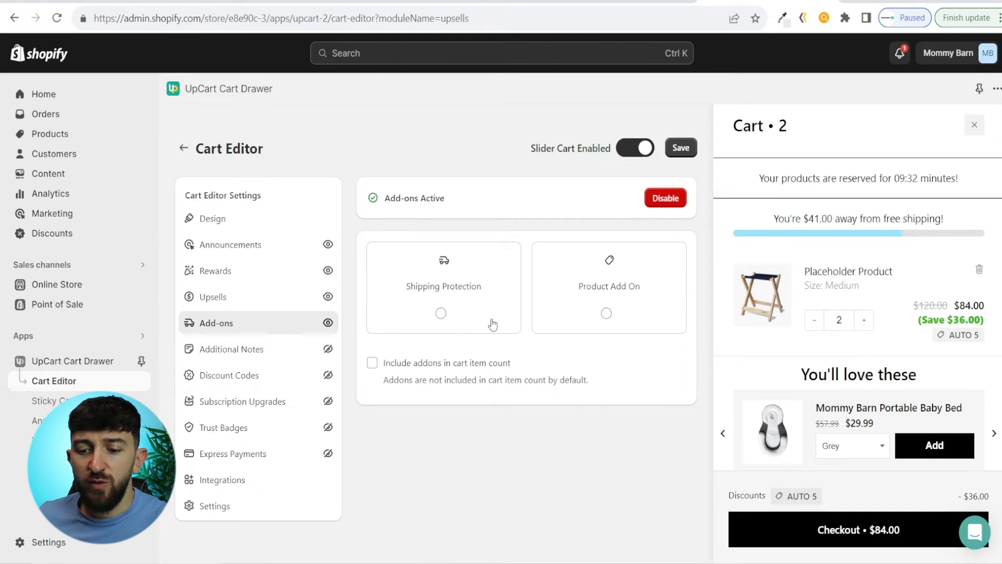
pyautogui.click(441, 313)
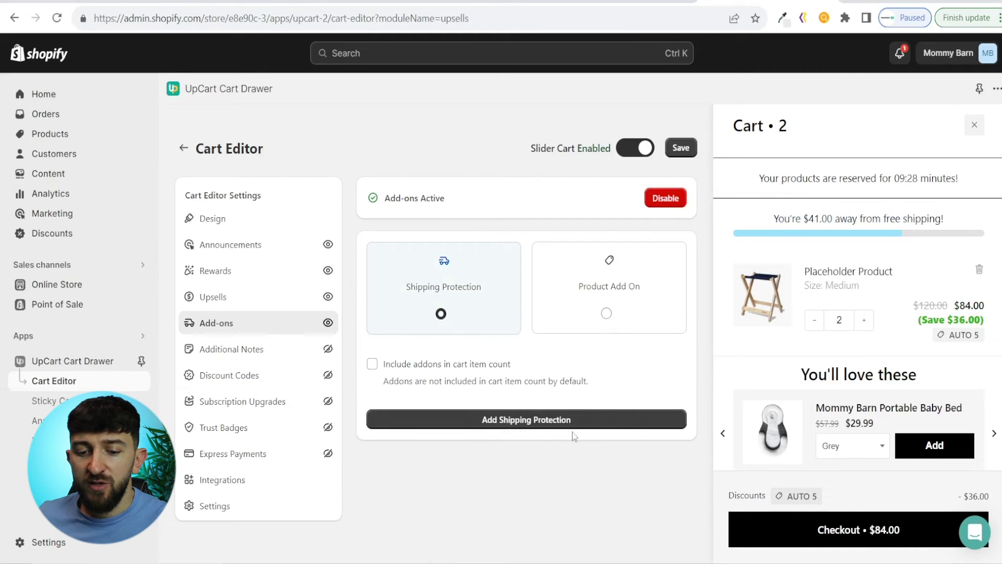
pyautogui.click(548, 420)
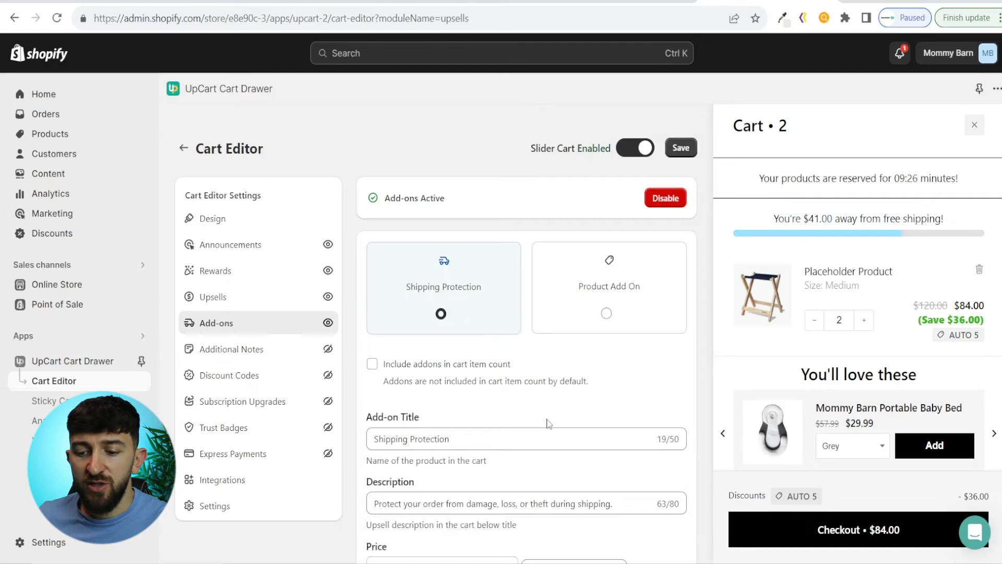
# Review the Shipping Protection title, description, price and default behavior, and save the cart settings
pyautogui.scroll(-1, 887, 340)
pyautogui.scroll(-3, 523, 391)
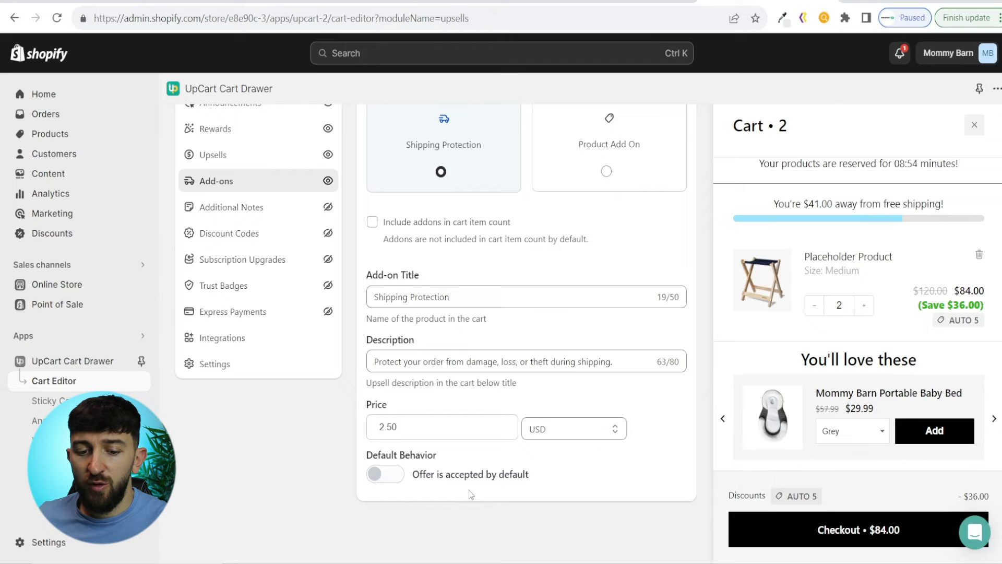
pyautogui.scroll(3, 495, 409)
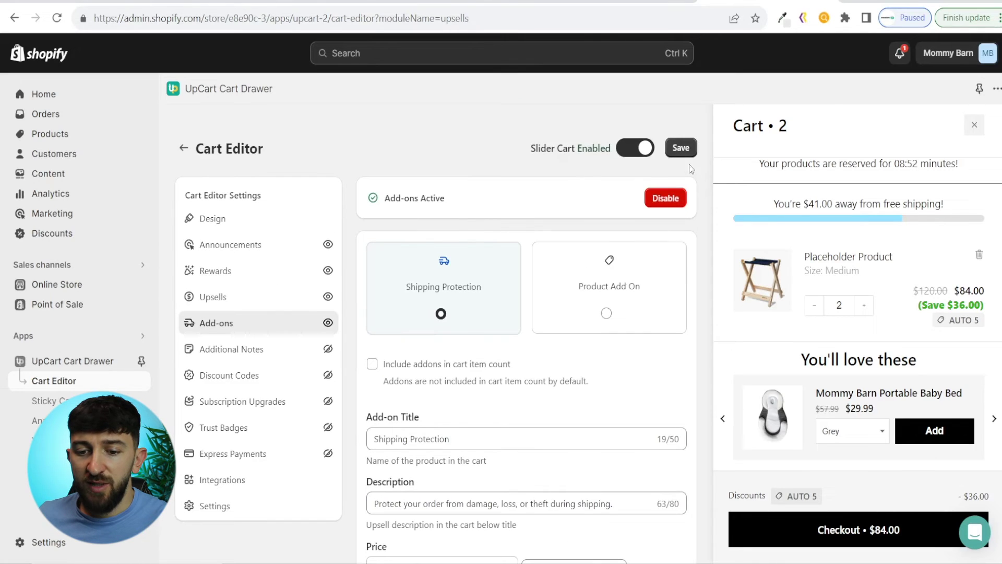
pyautogui.click(688, 147)
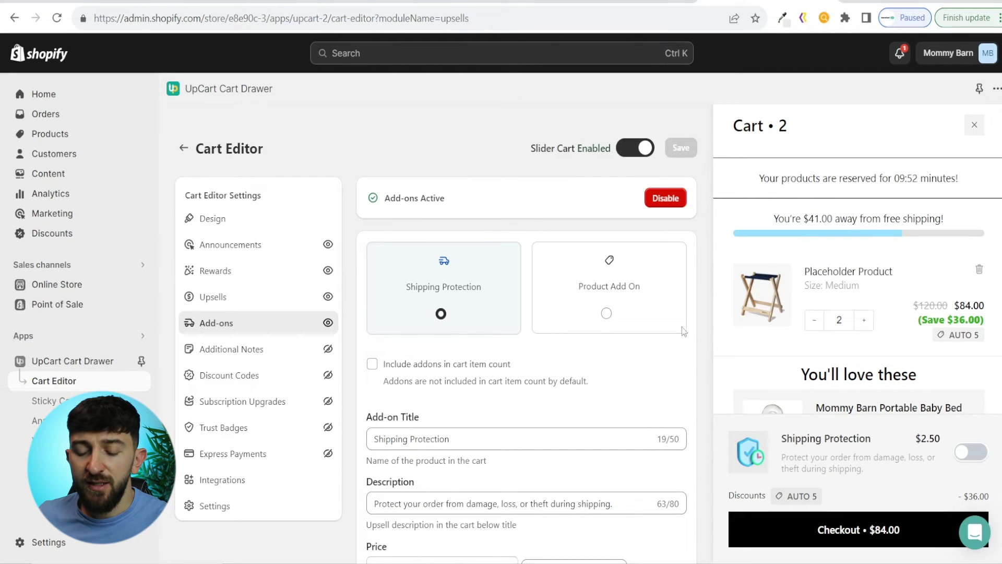
# Test switching the Shipping Protection offer on and off in the cart preview
pyautogui.scroll(-2, 832, 443)
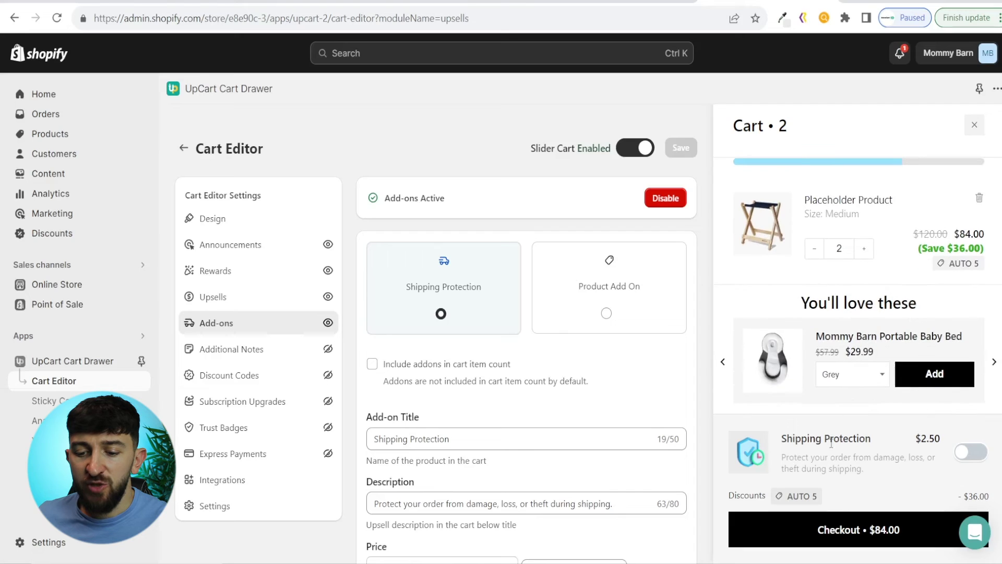
pyautogui.click(971, 454)
pyautogui.click(971, 454)
pyautogui.click(972, 454)
pyautogui.click(972, 455)
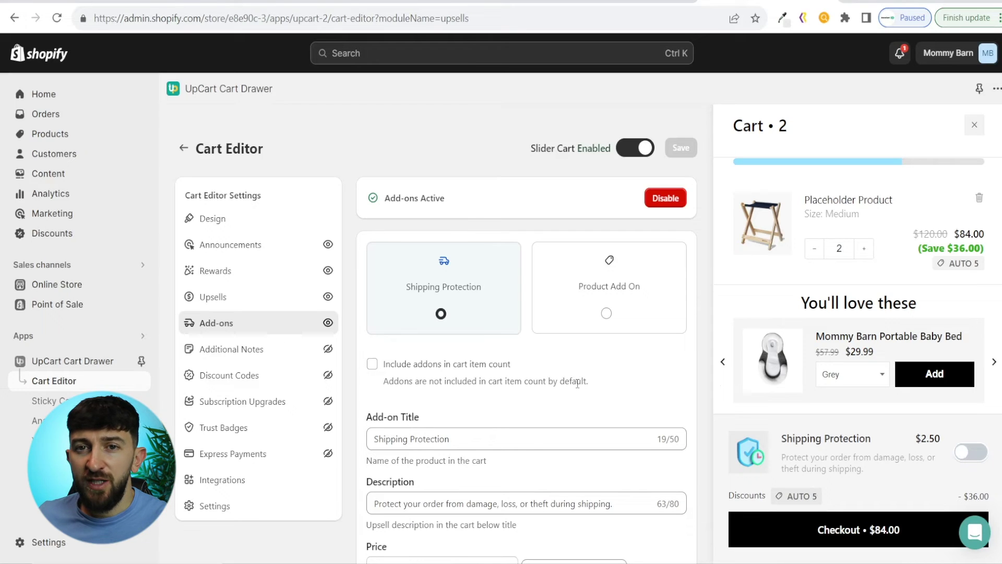
# Try Dancing Saxophone Caterpillar as a product add-on, and switch the add-on type back to Shipping Protection
pyautogui.click(607, 309)
pyautogui.click(559, 415)
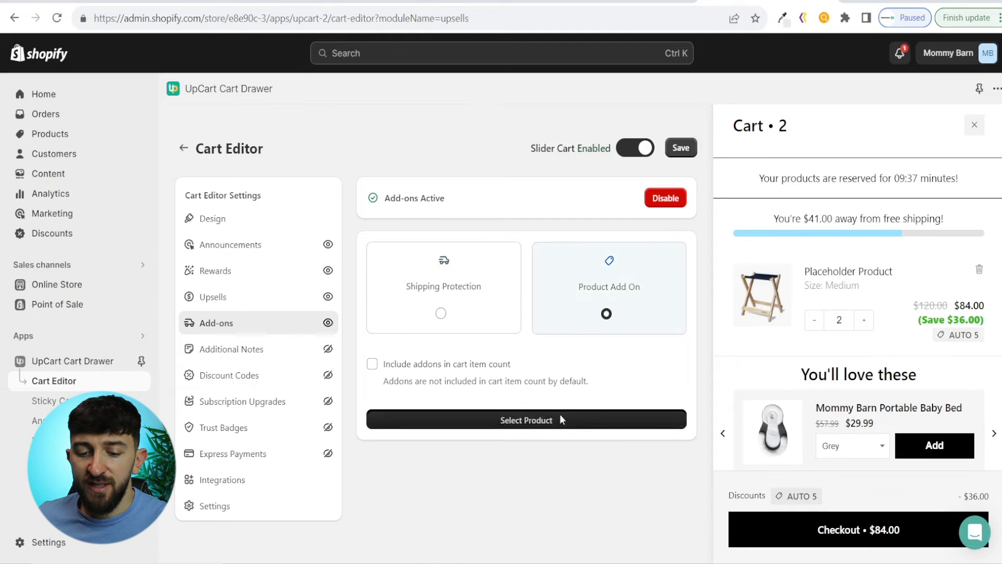
pyautogui.scroll(-3, 656, 249)
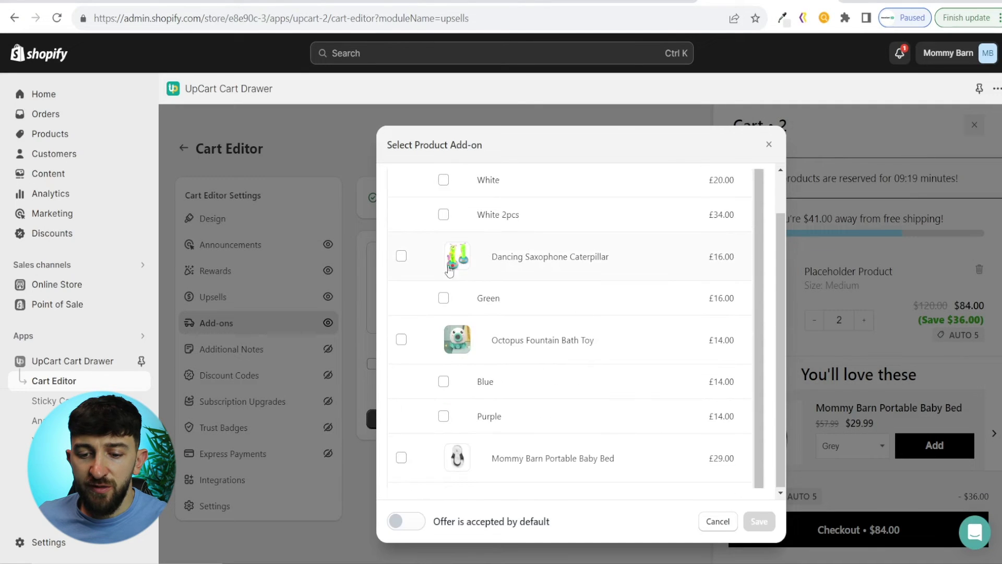
pyautogui.click(402, 256)
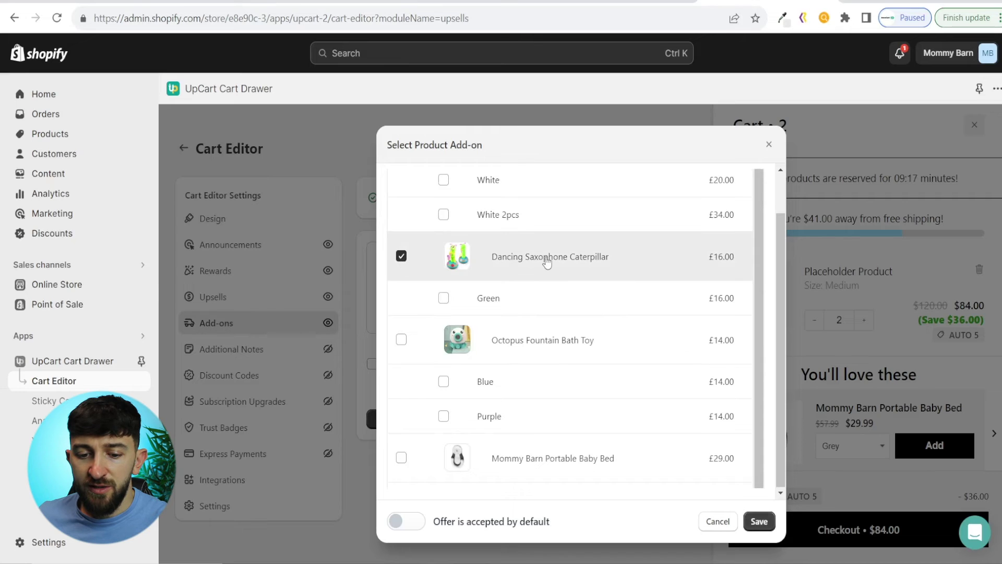
pyautogui.click(759, 521)
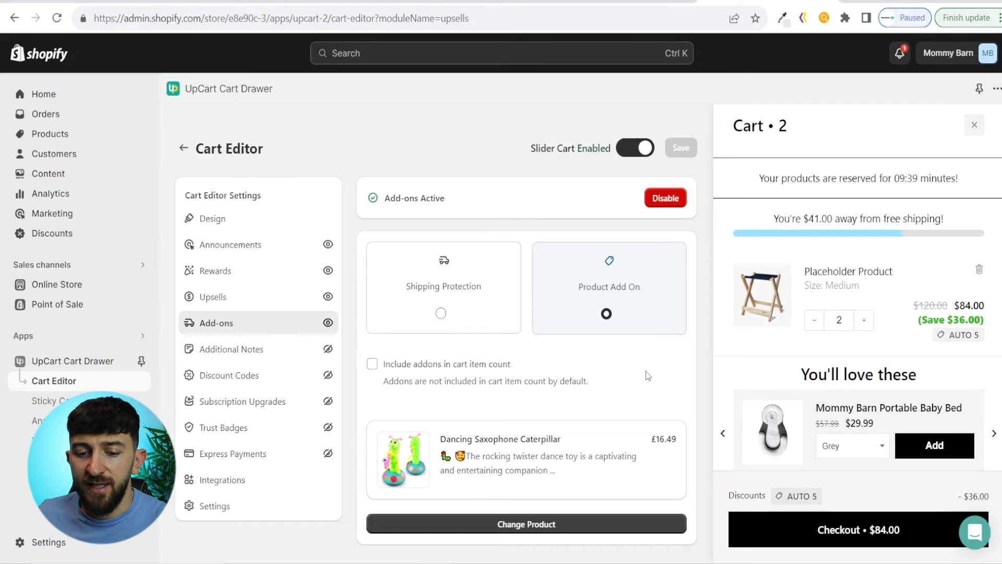
pyautogui.click(441, 313)
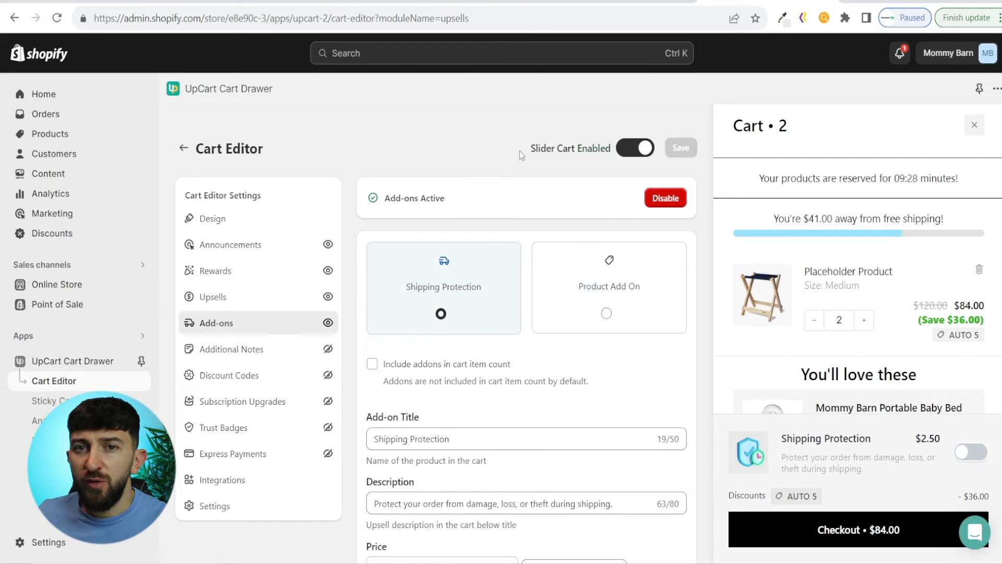
# Enable Additional Notes, expand the special instructions field in the cart preview, and disable the notes again
pyautogui.click(250, 352)
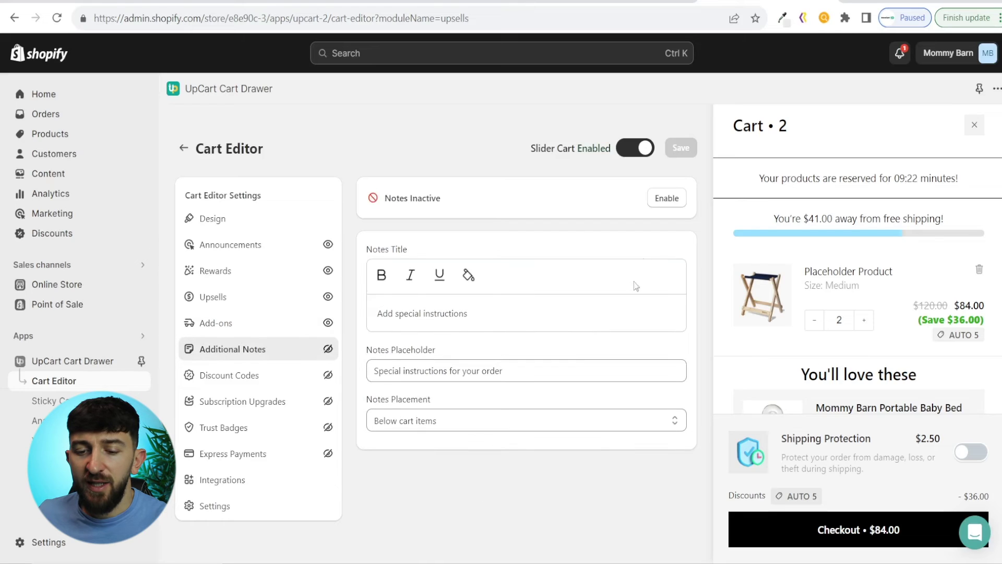
pyautogui.click(664, 203)
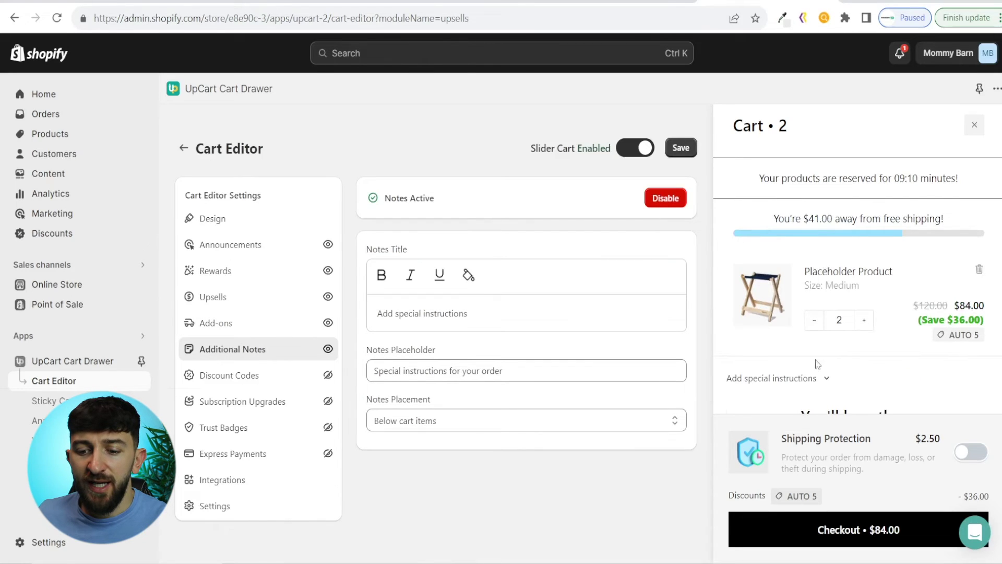
pyautogui.click(794, 382)
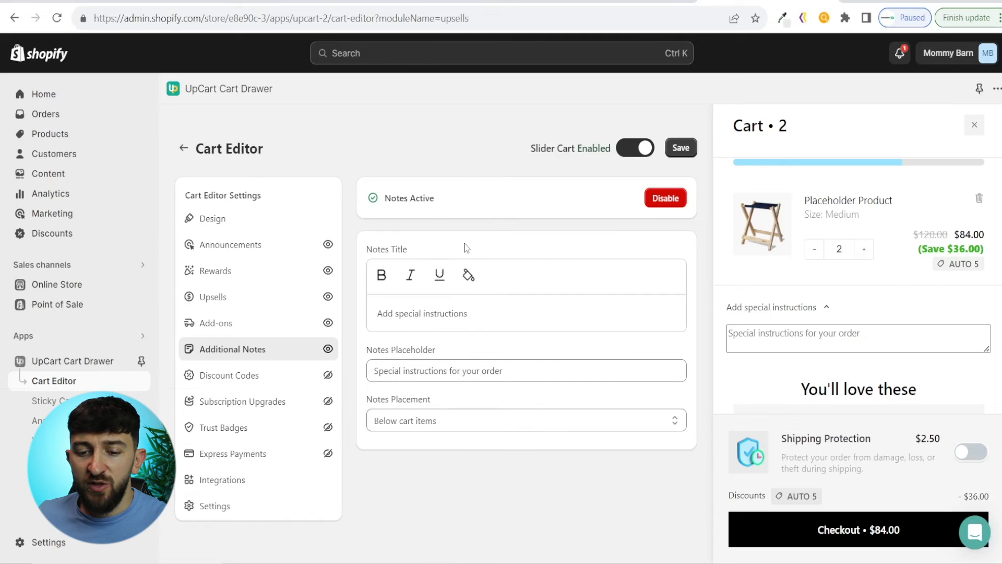
pyautogui.click(664, 203)
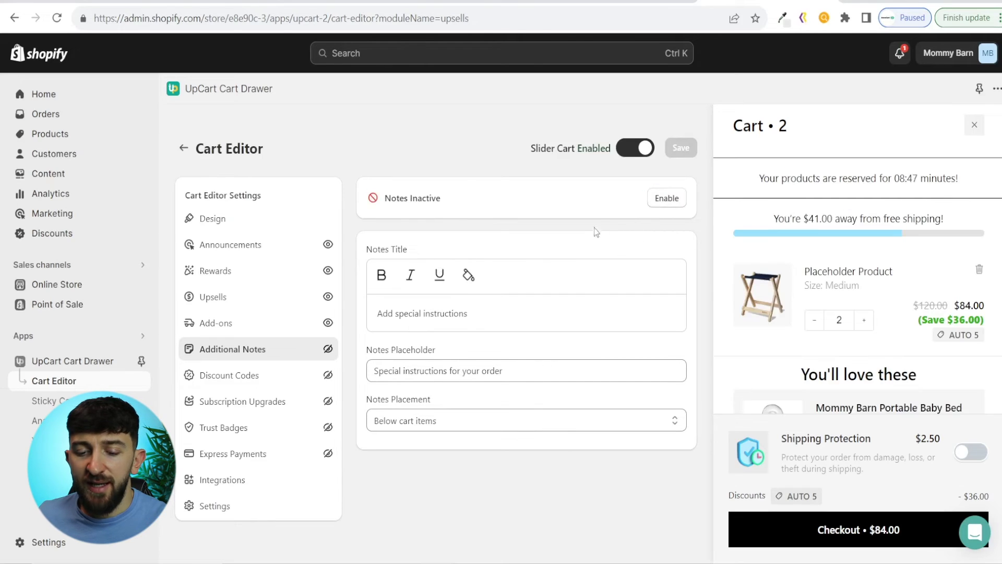
# Enable Discount Codes for the cart, check the discount field in the cart preview, and save the settings
pyautogui.click(224, 376)
pyautogui.click(666, 199)
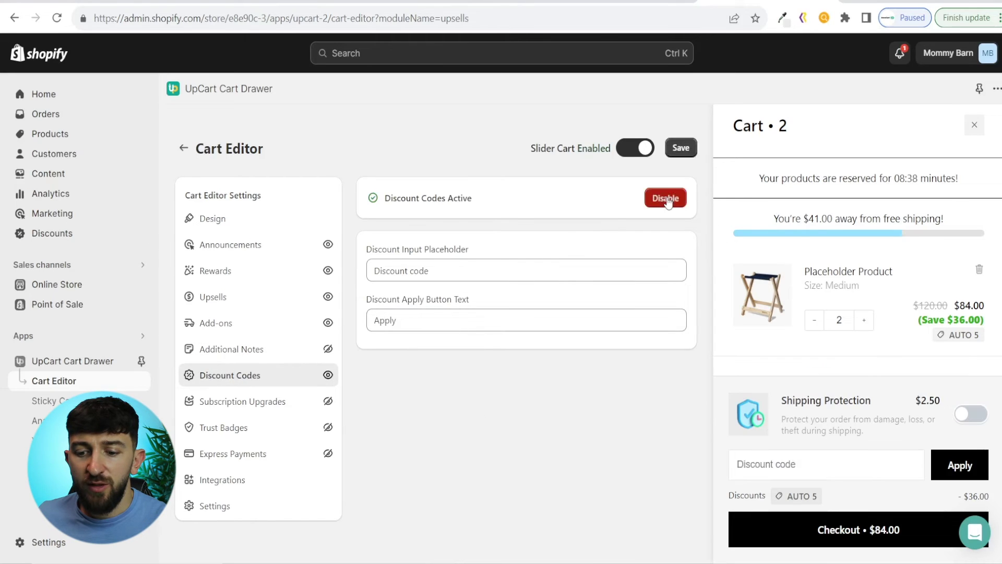
pyautogui.scroll(-2, 911, 314)
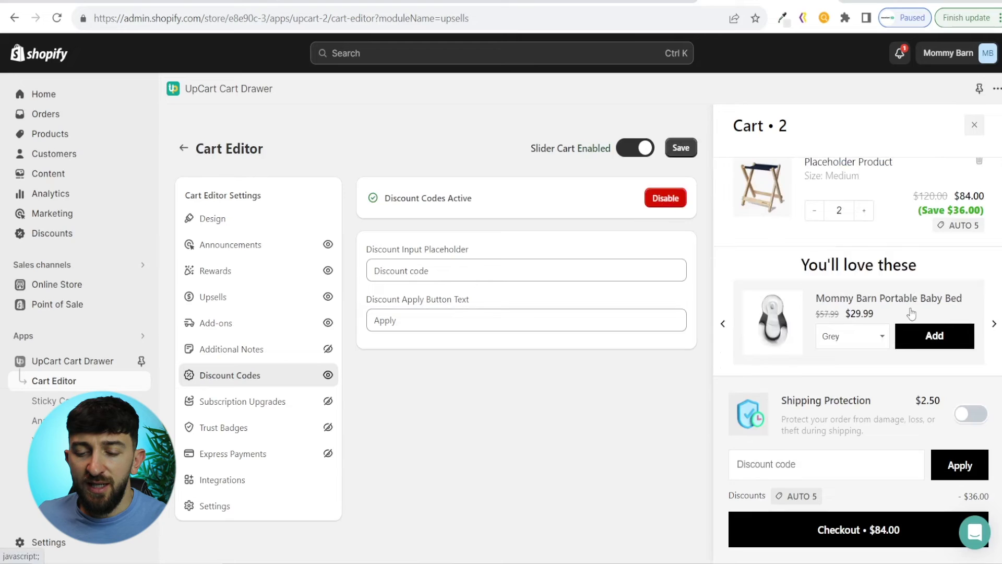
pyautogui.scroll(2, 911, 313)
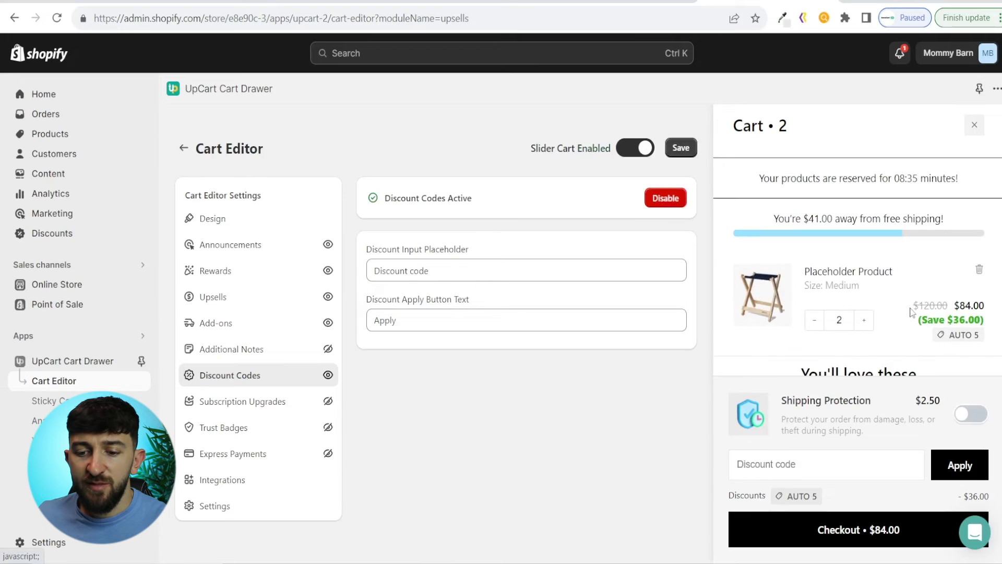
pyautogui.click(816, 463)
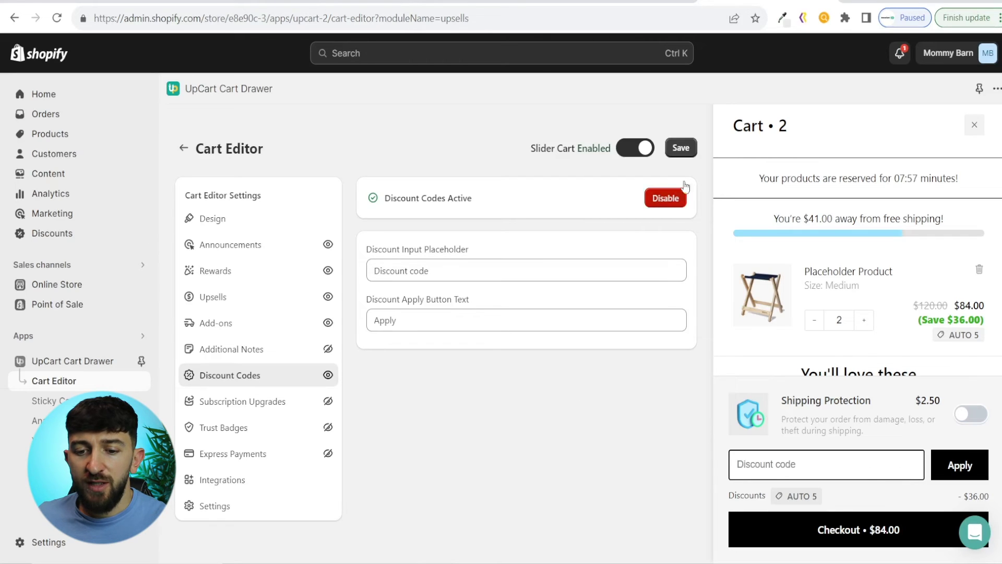
pyautogui.click(680, 148)
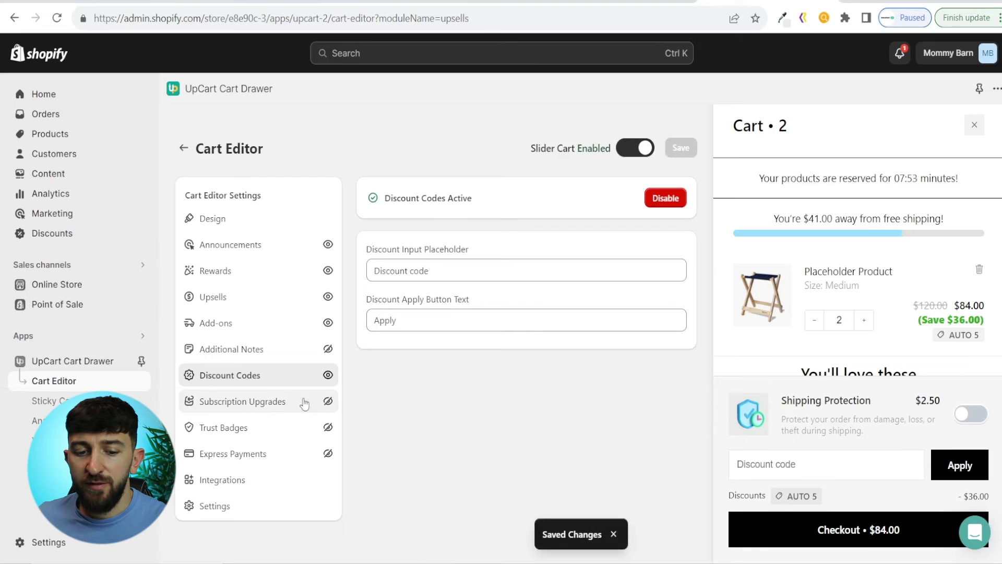
# Try enabling Subscription Upgrades to preview the upgrade button in the cart, and disable the feature again
pyautogui.click(266, 403)
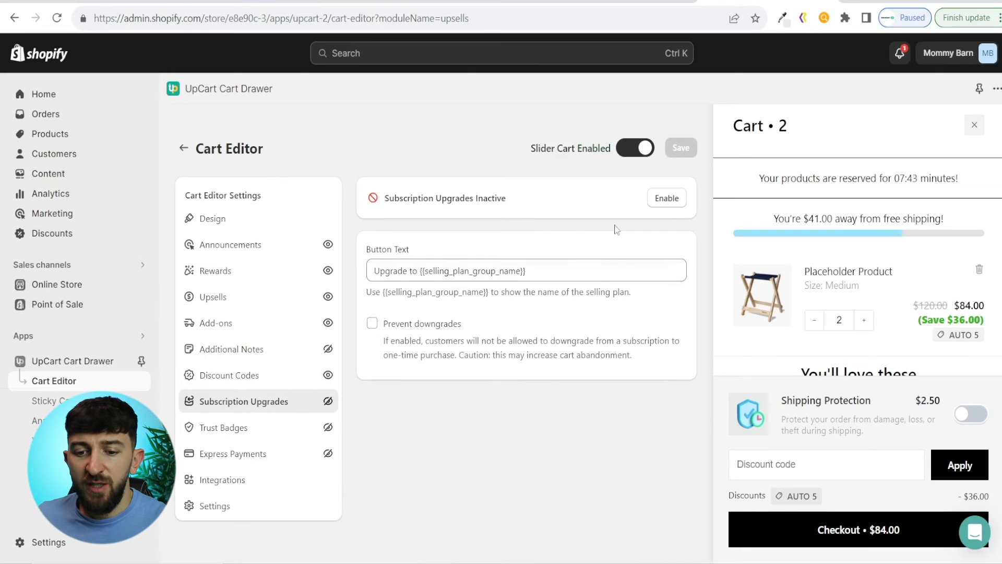
pyautogui.click(662, 200)
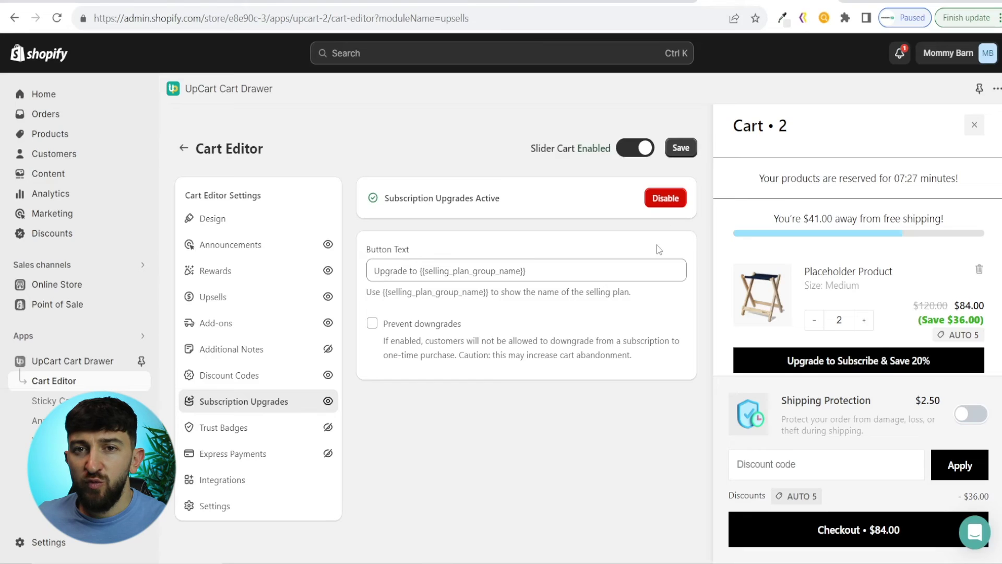
pyautogui.click(666, 200)
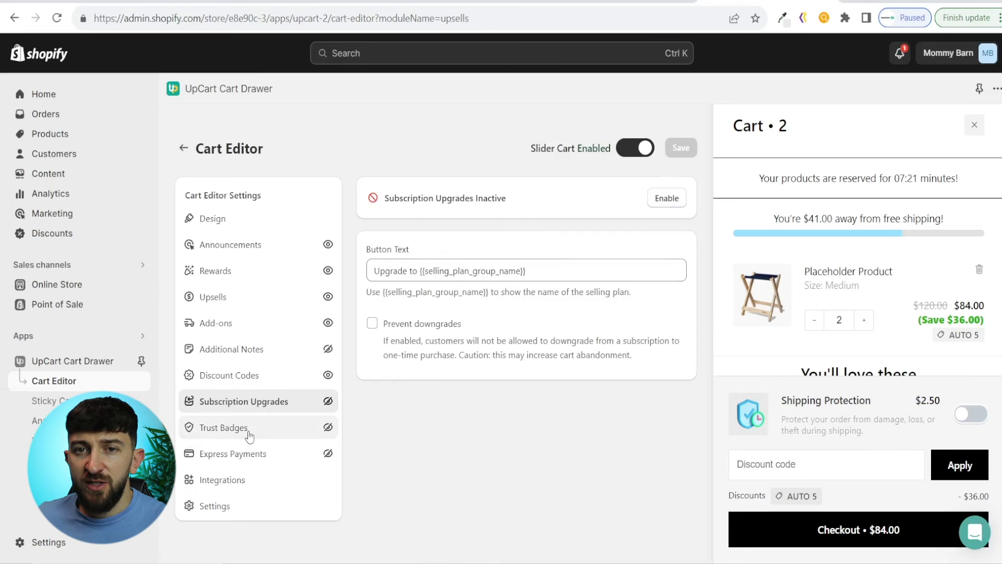
# Enable Trust Badges and use the Payment Icons preset image for the badges
pyautogui.click(248, 429)
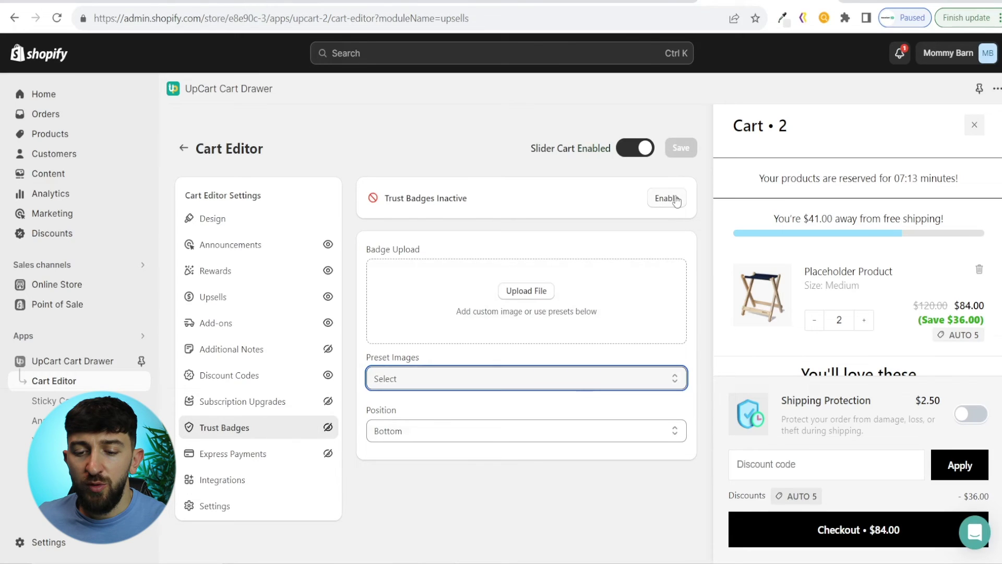
pyautogui.click(675, 199)
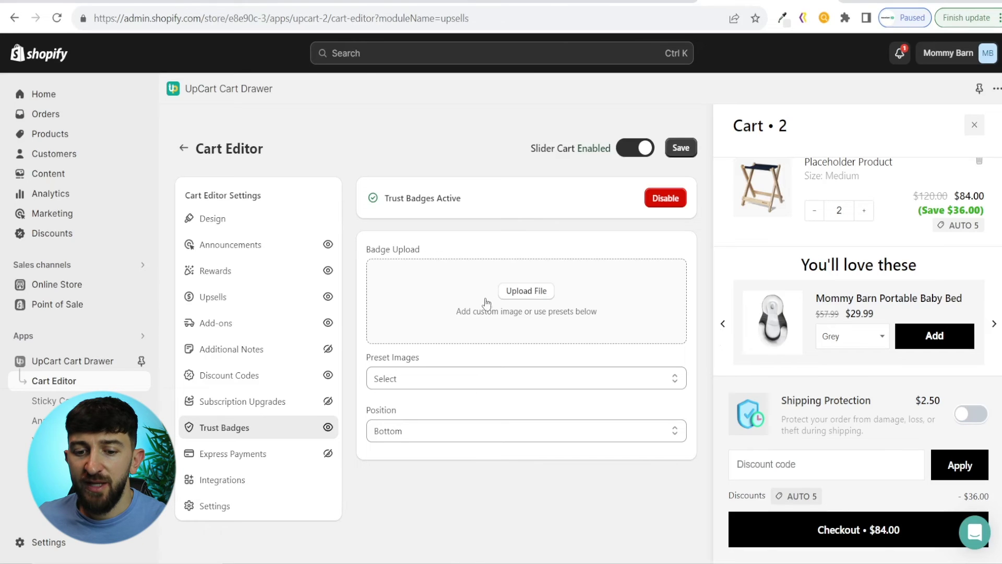
pyautogui.click(439, 379)
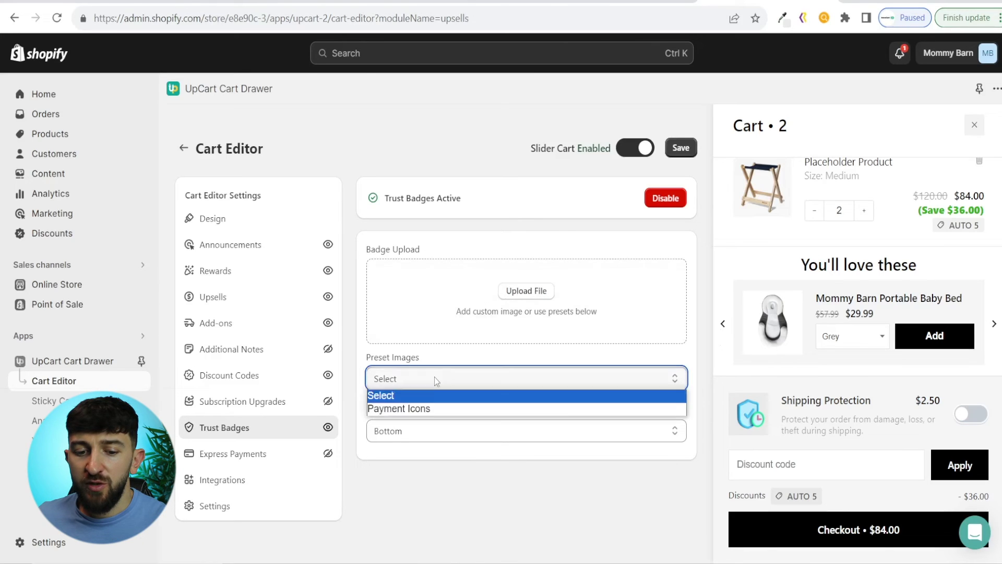
pyautogui.click(428, 405)
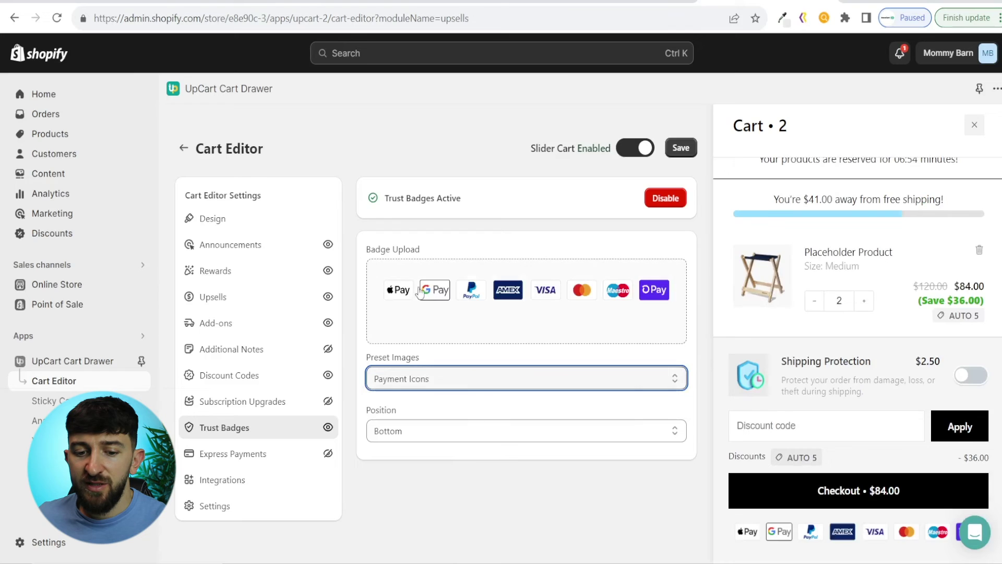
pyautogui.scroll(-1, 913, 282)
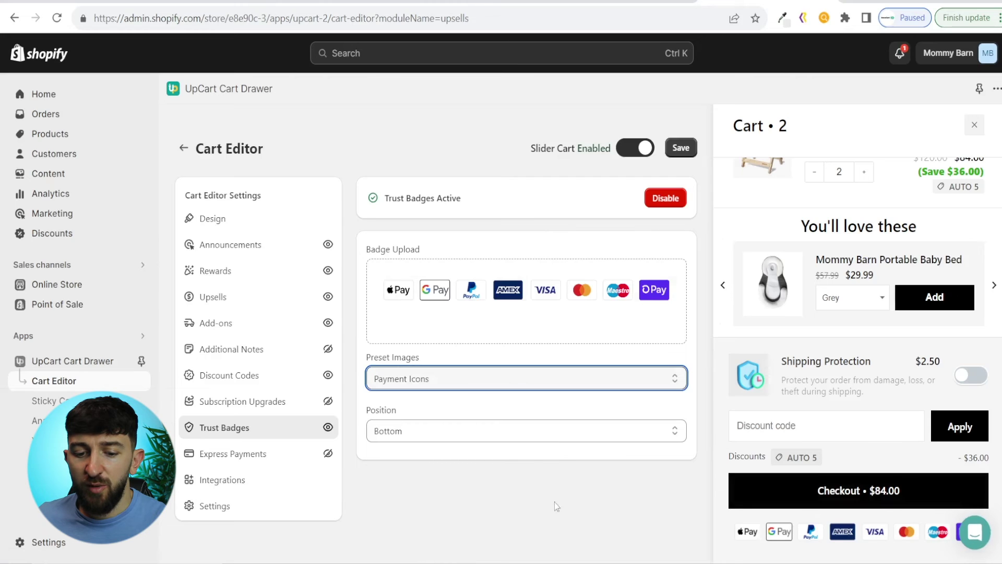
# Try the trust badges in the Top position, set the position back to Bottom, and save the changes
pyautogui.click(400, 436)
pyautogui.click(402, 460)
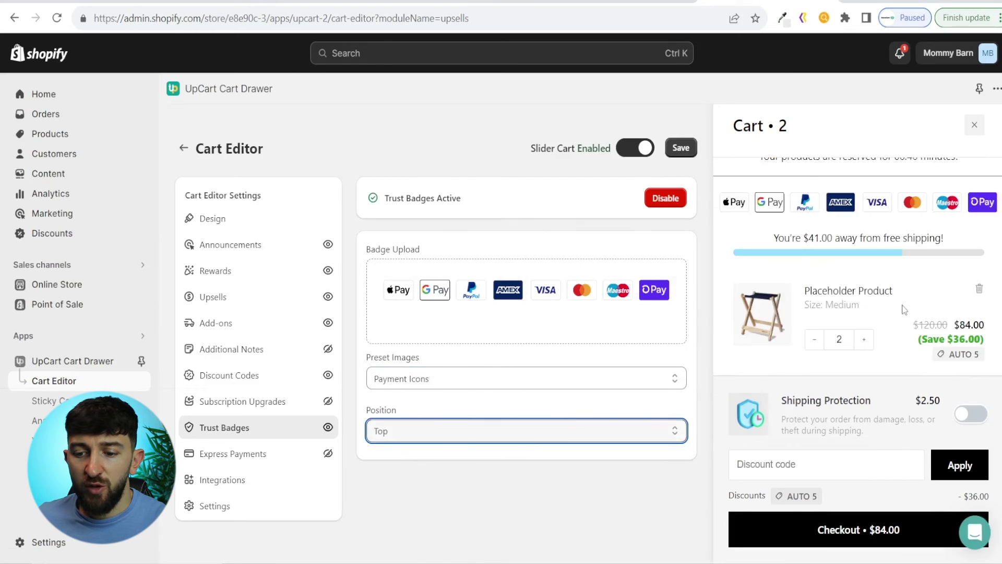
pyautogui.click(420, 430)
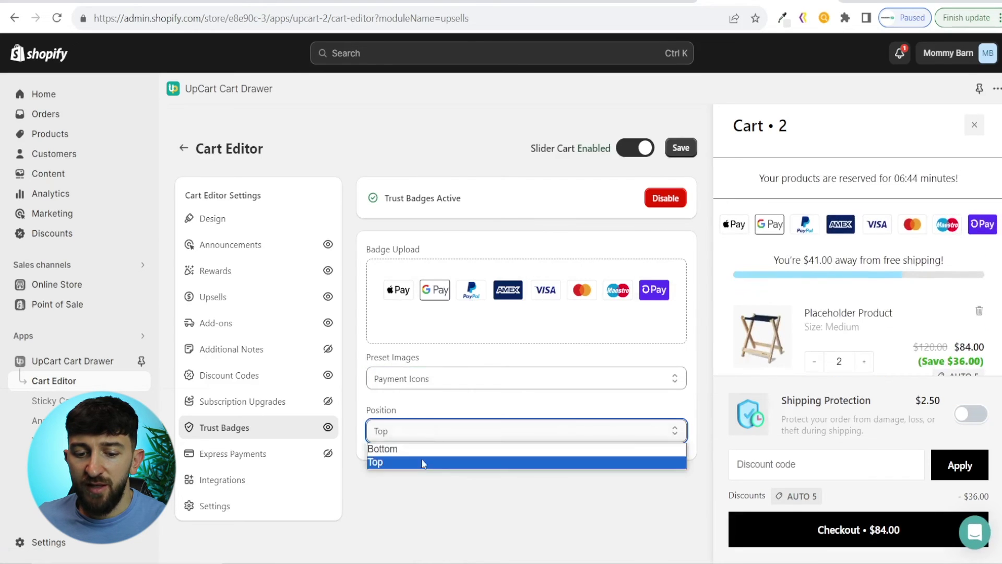
pyautogui.click(412, 450)
pyautogui.scroll(-1, 609, 493)
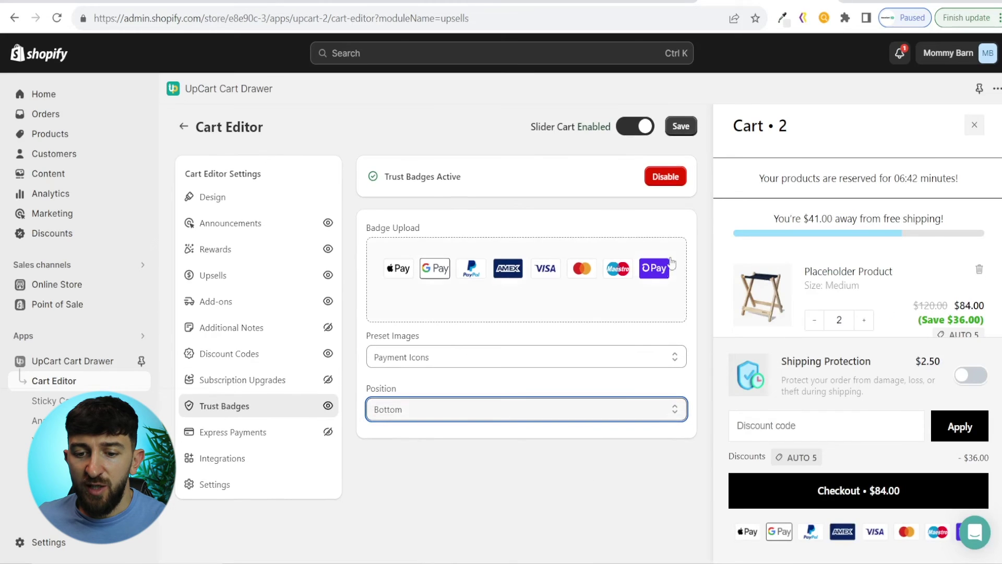
pyautogui.click(680, 126)
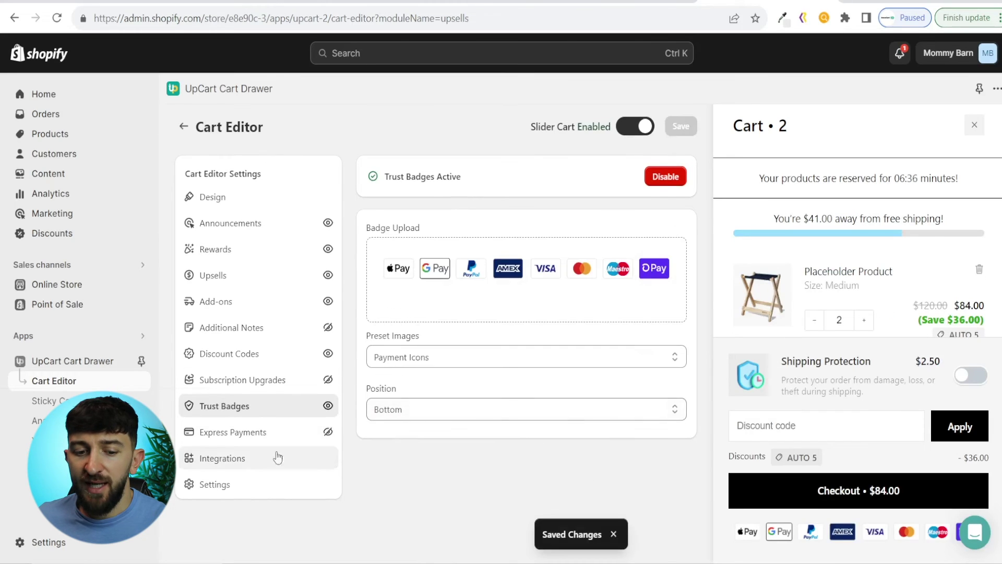
# Enable Express Payments with the Meta Pay, Amazon Pay, Apple Pay, PayPal and Shop Pay gateways
pyautogui.click(228, 441)
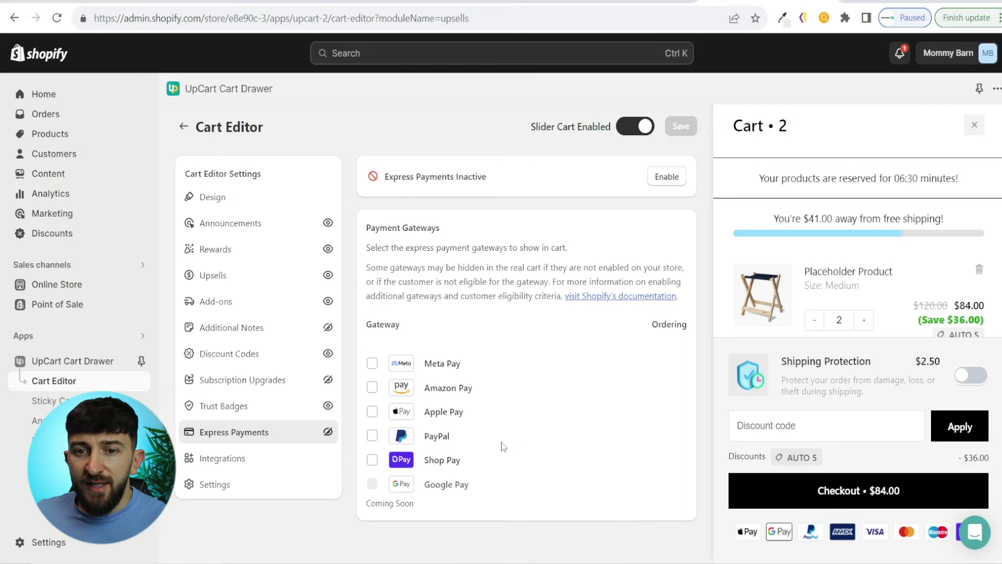
pyautogui.click(668, 178)
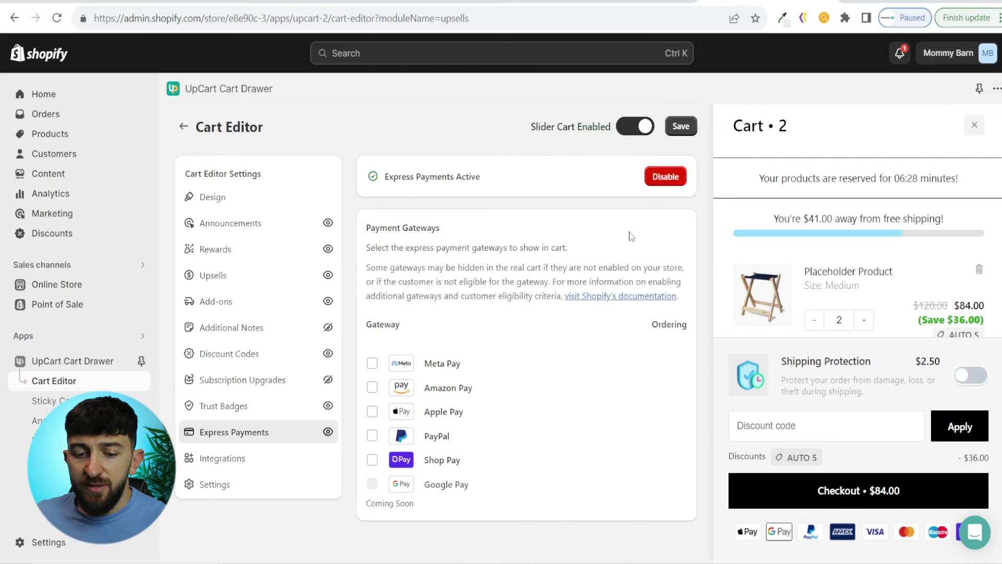
pyautogui.click(372, 362)
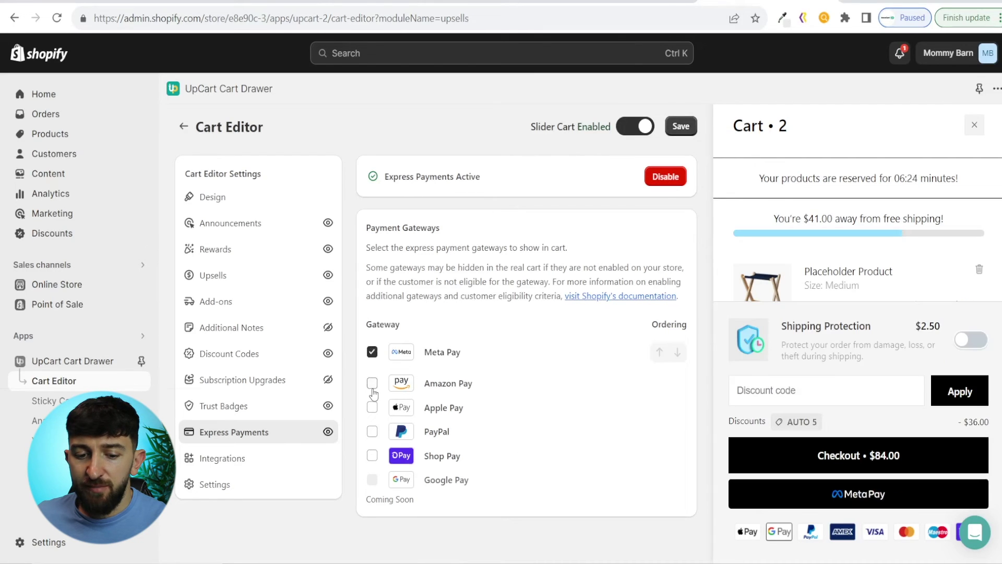
pyautogui.click(372, 377)
pyautogui.click(372, 403)
pyautogui.click(373, 432)
pyautogui.click(372, 455)
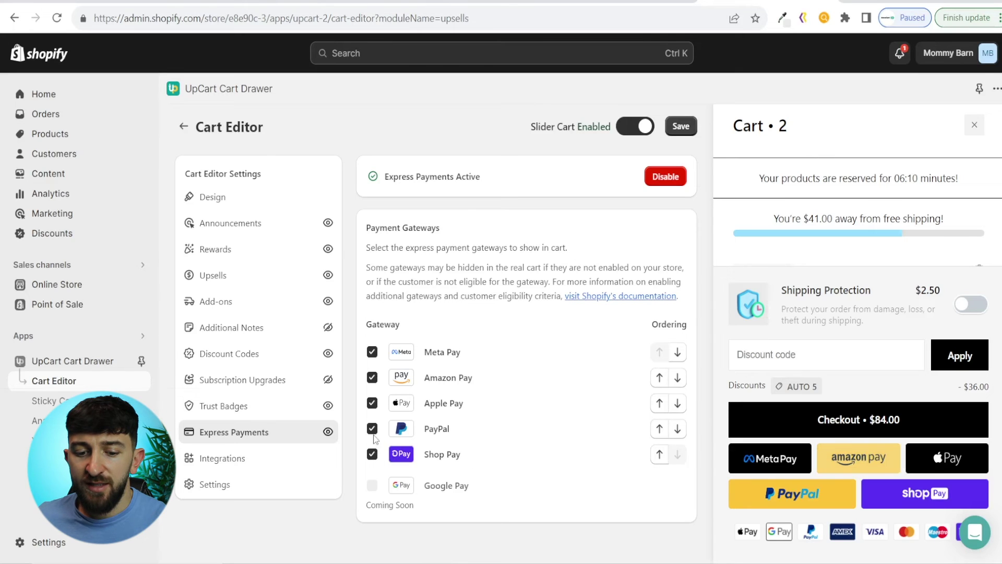
# Remove Apple Pay, Amazon Pay and Meta Pay from the express payment gateways, and save the changes
pyautogui.click(371, 402)
pyautogui.click(371, 377)
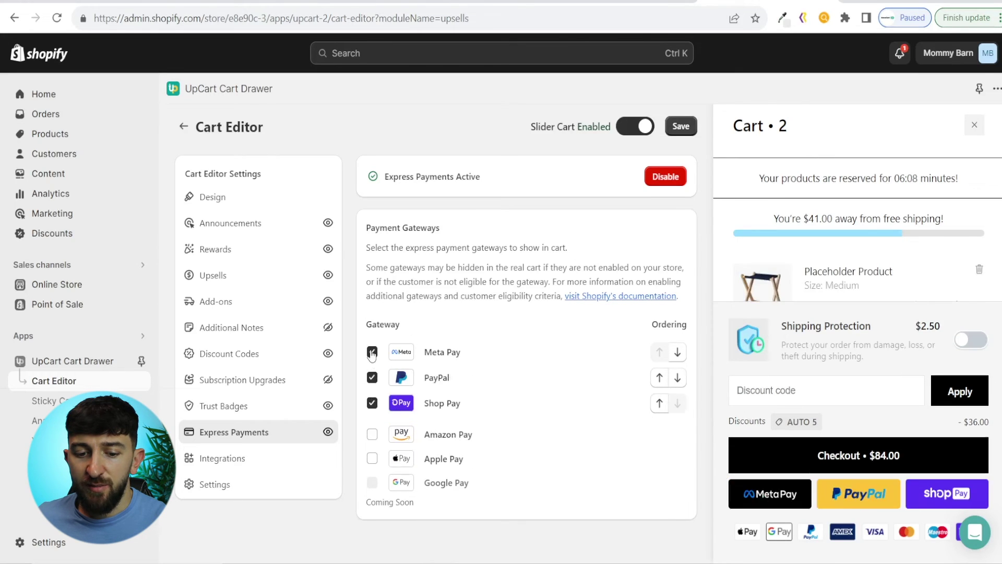
pyautogui.click(371, 352)
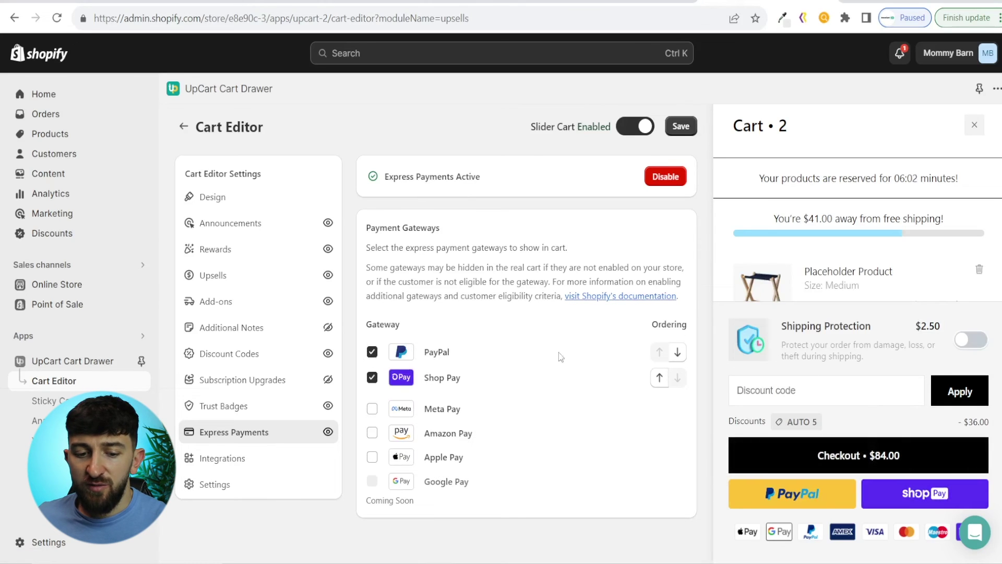
pyautogui.click(681, 126)
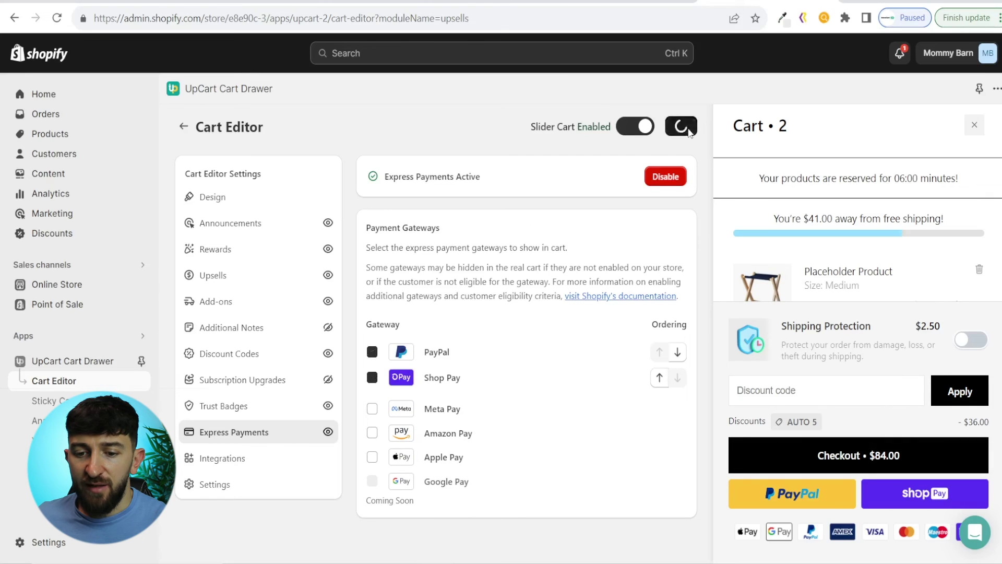
# Review the available Integrations and the Cart position choices in the cart editor's general settings
pyautogui.click(237, 459)
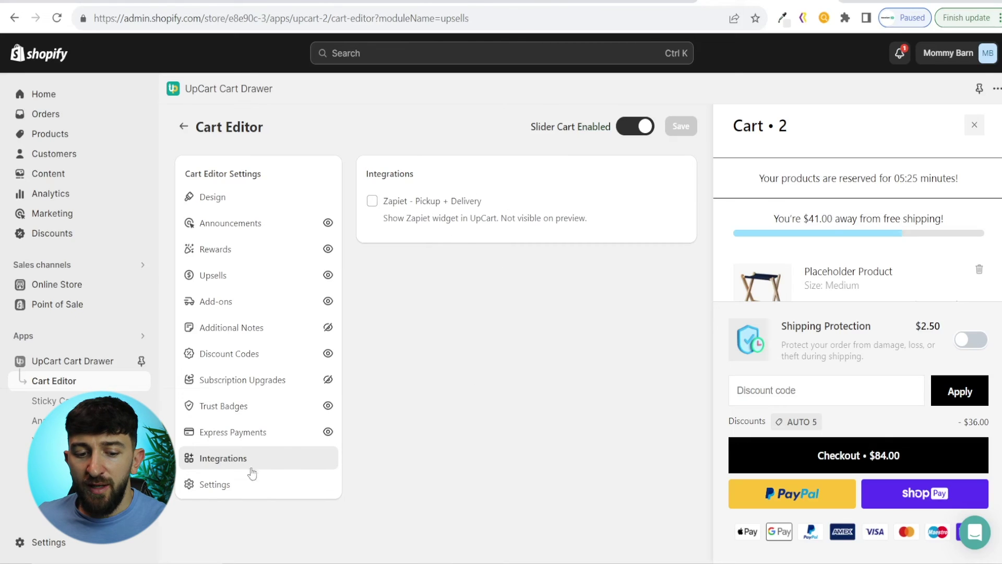
pyautogui.click(231, 486)
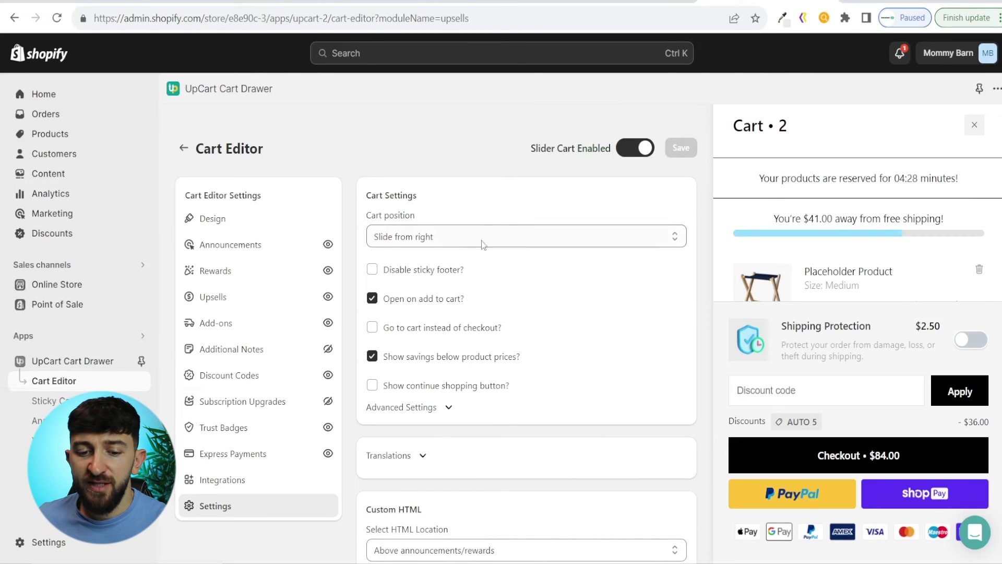
pyautogui.click(431, 241)
pyautogui.click(461, 239)
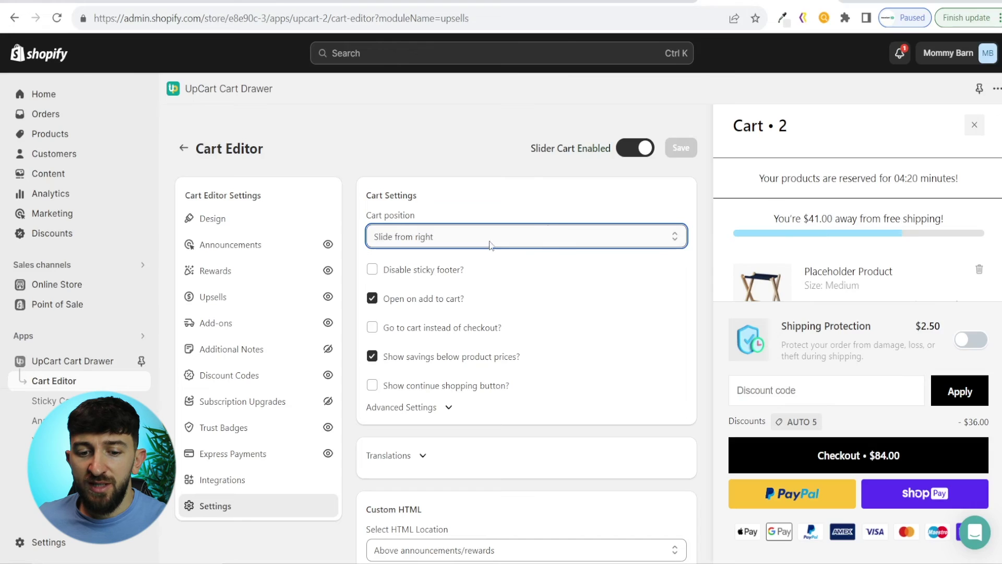
pyautogui.click(514, 269)
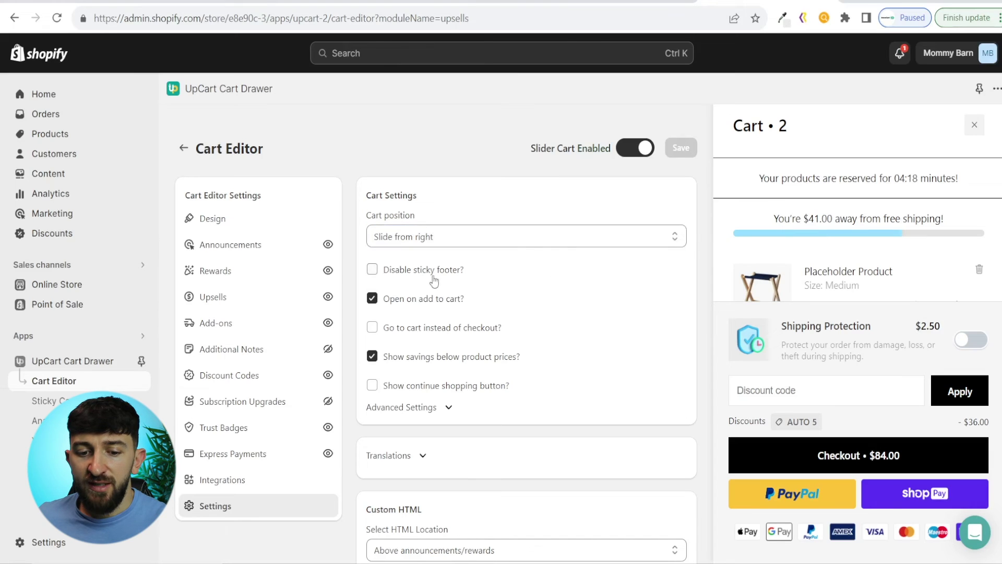
# Test the Disable sticky footer option by checking how the cart preview scrolls, and switch the option off again
pyautogui.click(453, 276)
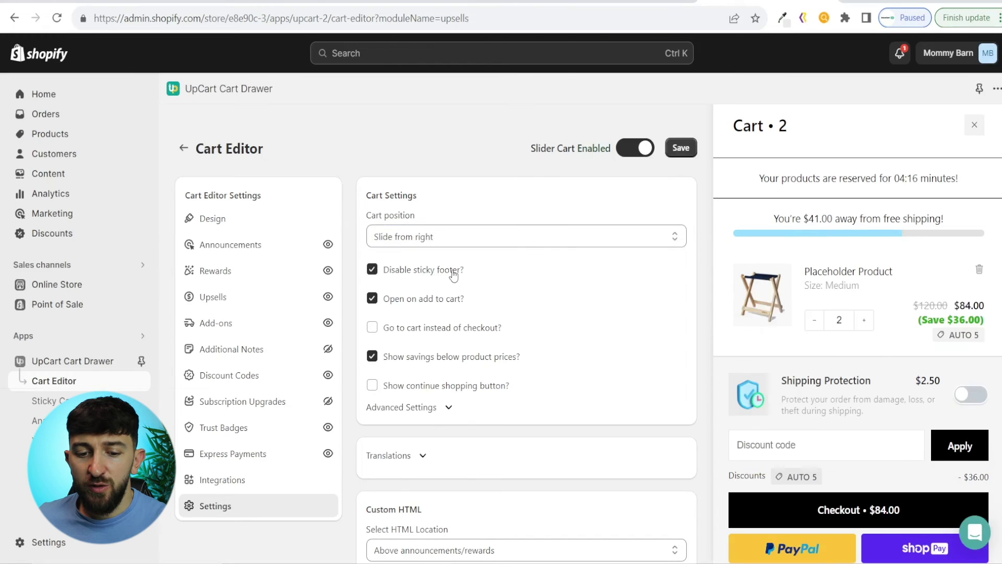
pyautogui.click(453, 276)
pyautogui.click(453, 276)
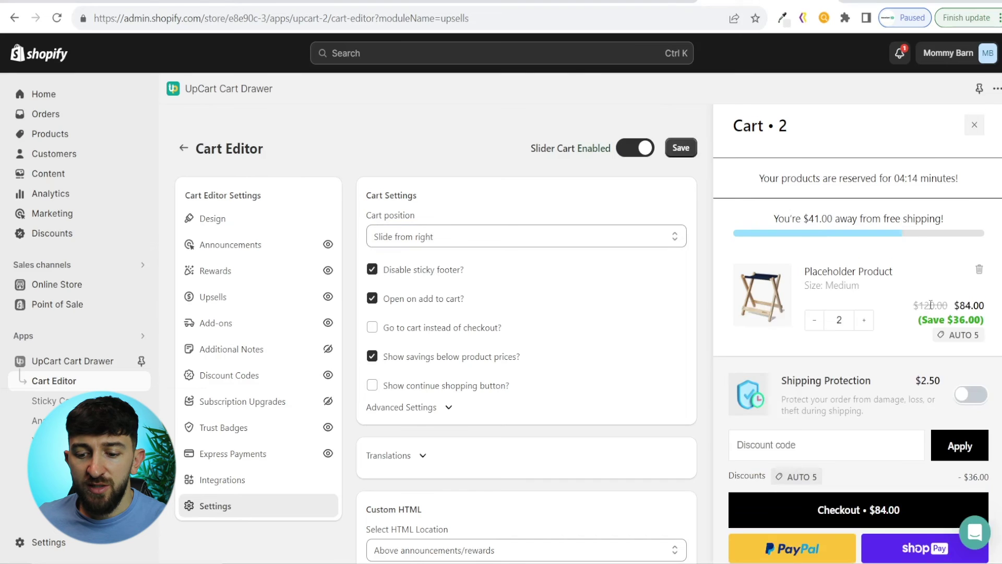
pyautogui.scroll(-3, 929, 305)
pyautogui.scroll(3, 929, 305)
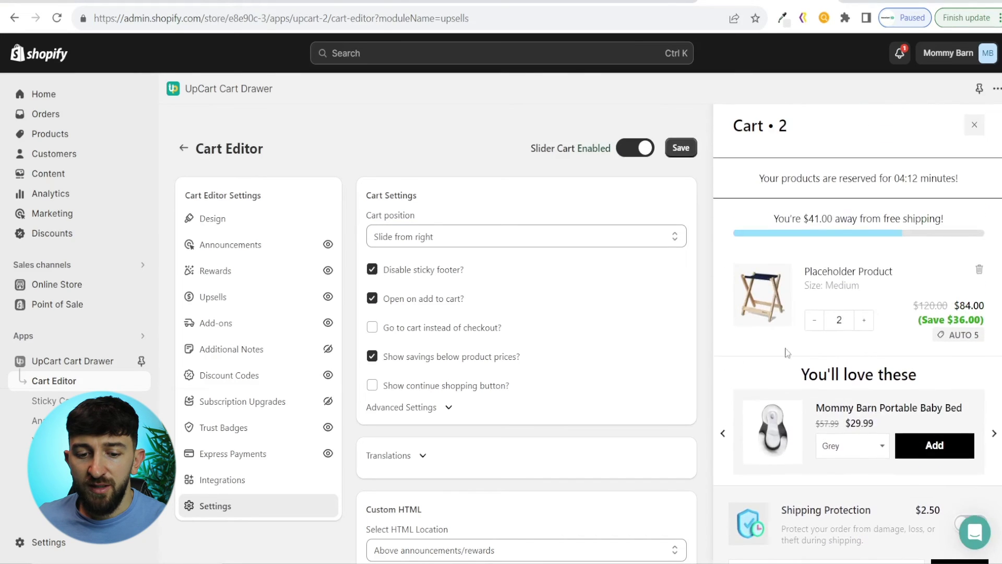
pyautogui.click(414, 277)
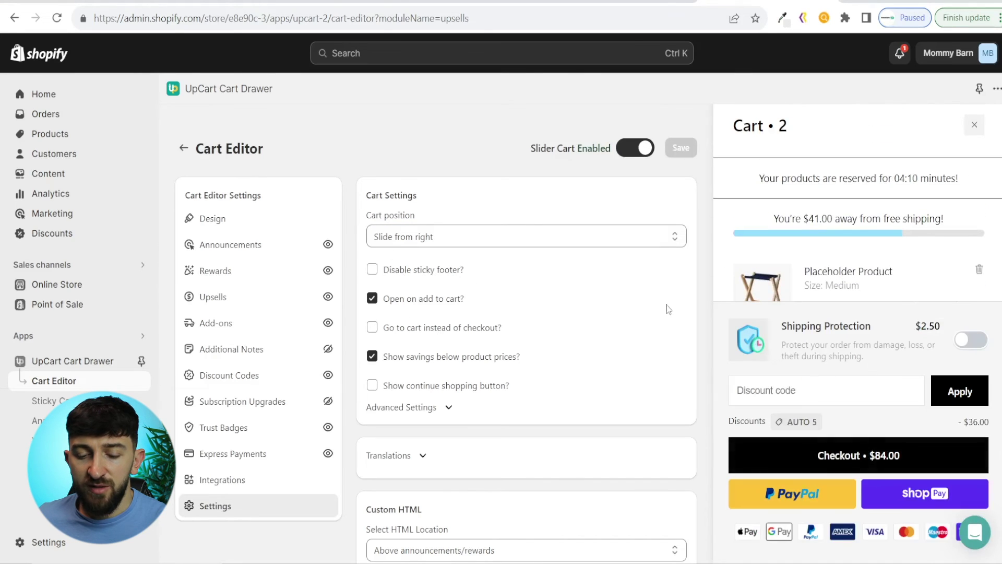
# Turn on Disable sticky footer, check the cart preview's scrolling, and turn off Open on add to cart
pyautogui.click(414, 270)
pyautogui.scroll(-3, 905, 368)
pyautogui.scroll(-4, 905, 368)
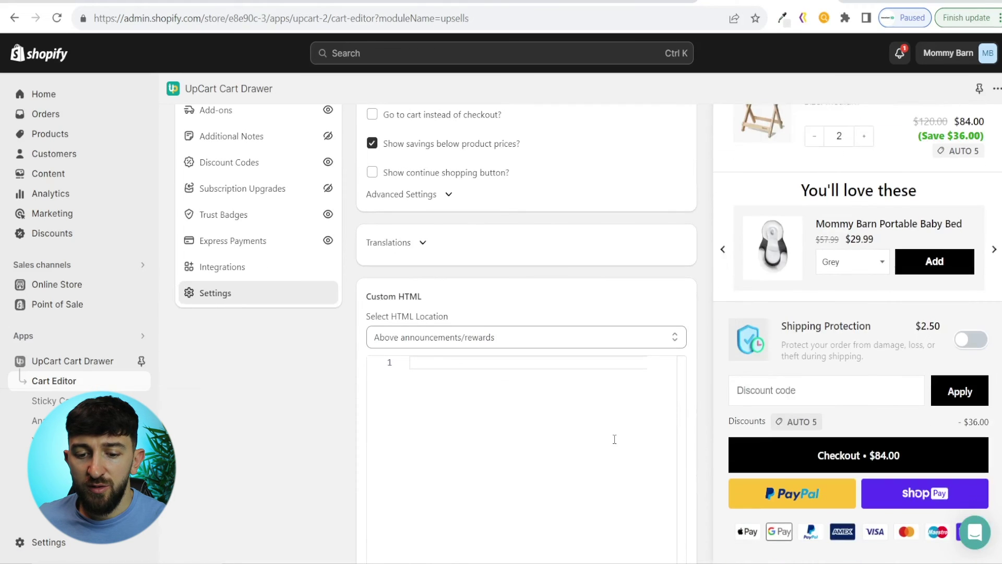
pyautogui.scroll(3, 918, 329)
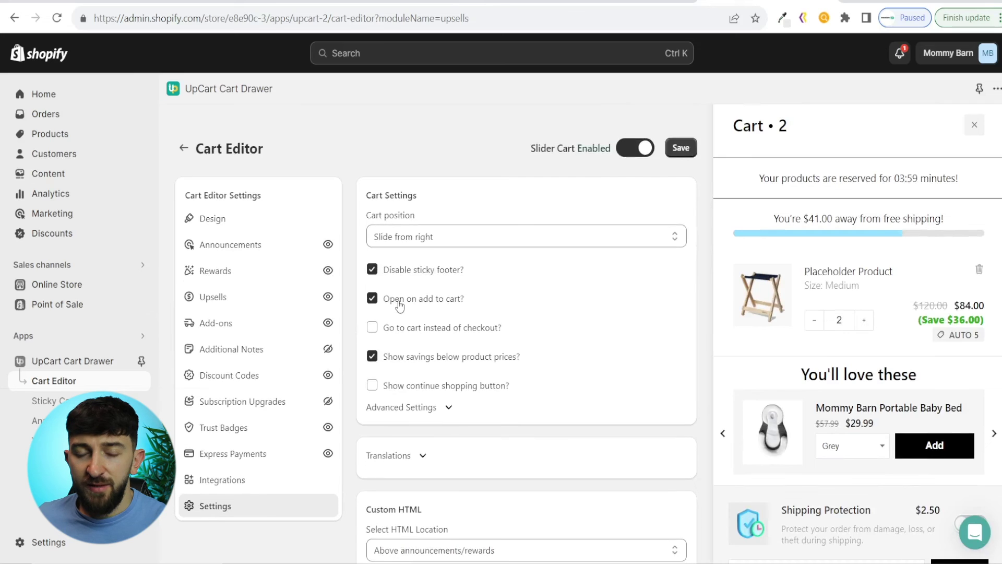
pyautogui.click(389, 303)
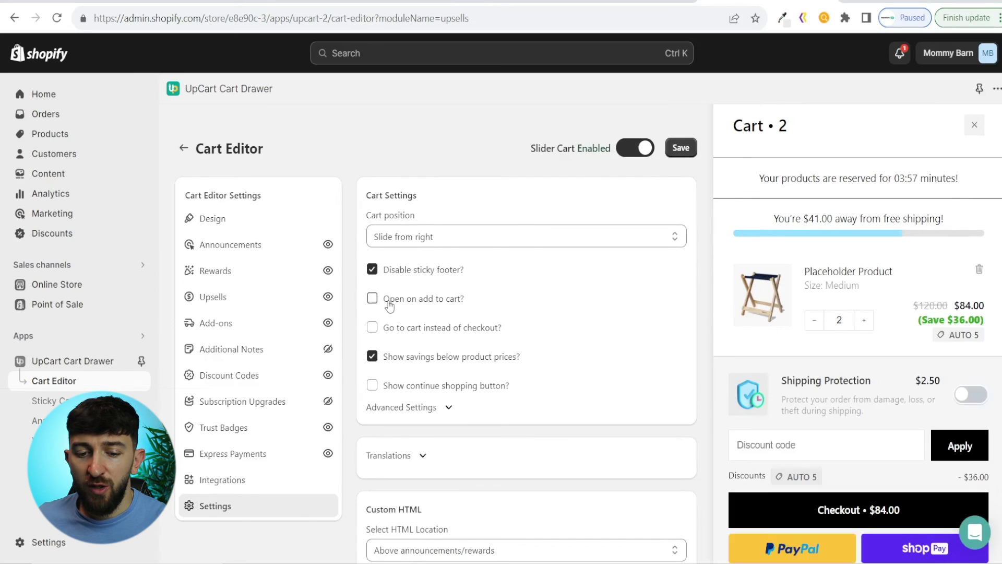
# Turn Open on add to cart back on, and test Show savings below product prices by switching it off and on again
pyautogui.click(387, 303)
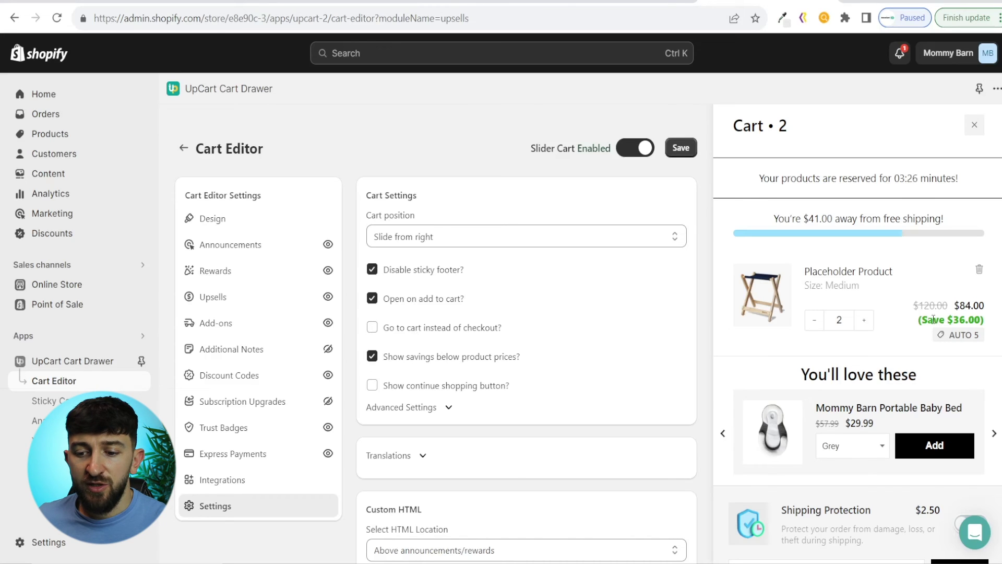
pyautogui.click(382, 357)
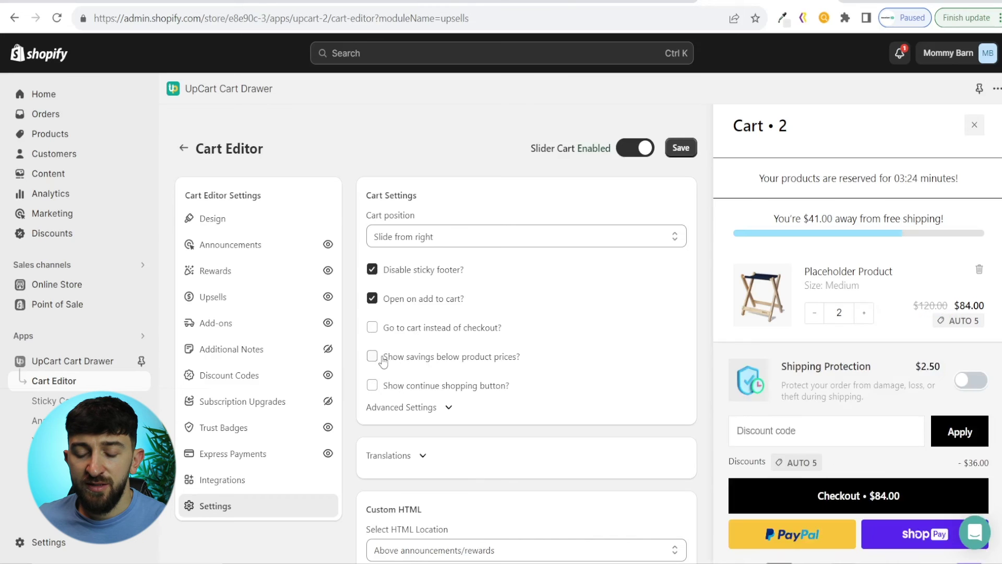
pyautogui.click(384, 358)
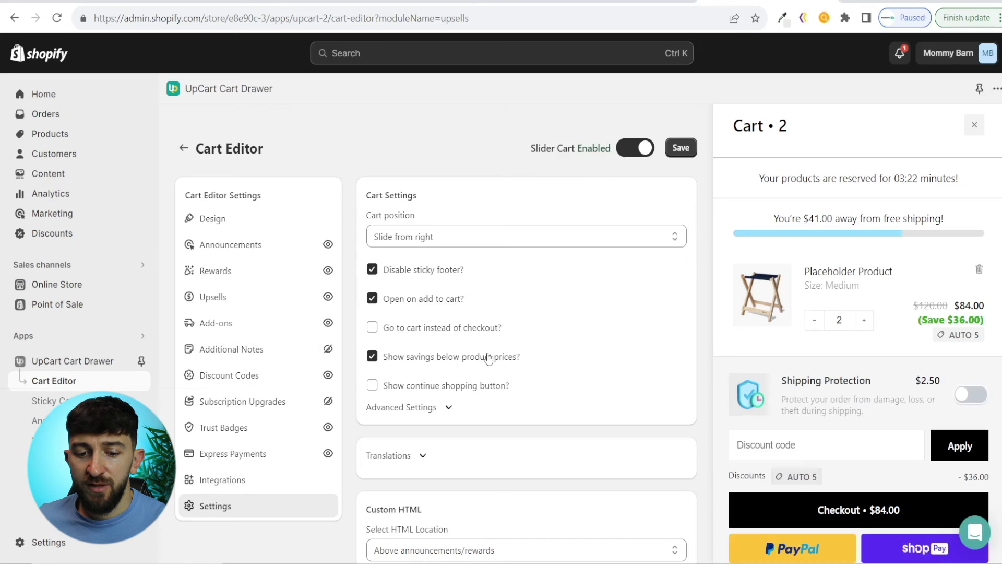
# Try the Show continue shopping button option, check its link in the cart preview, and switch the option off again
pyautogui.click(413, 386)
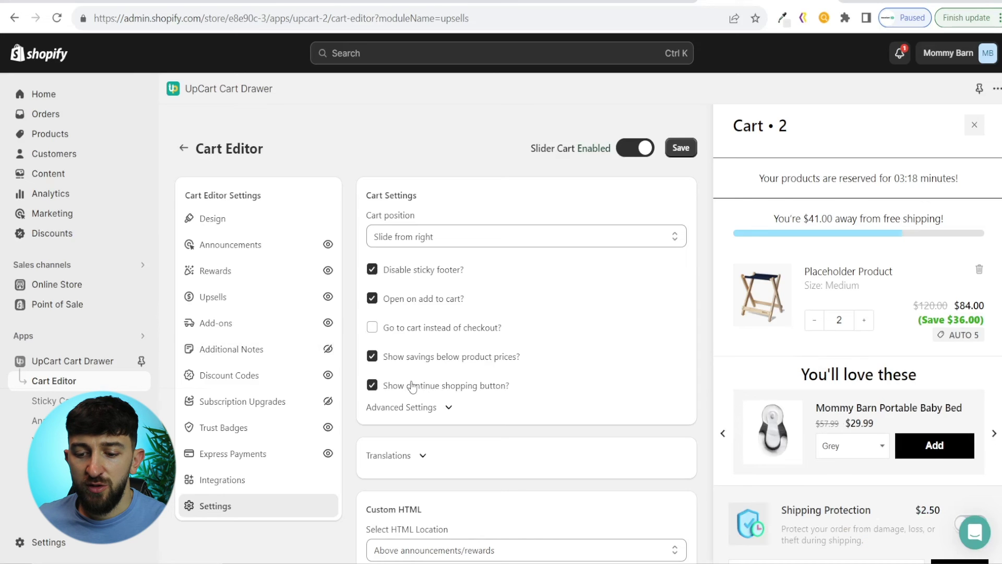
pyautogui.scroll(-6, 904, 361)
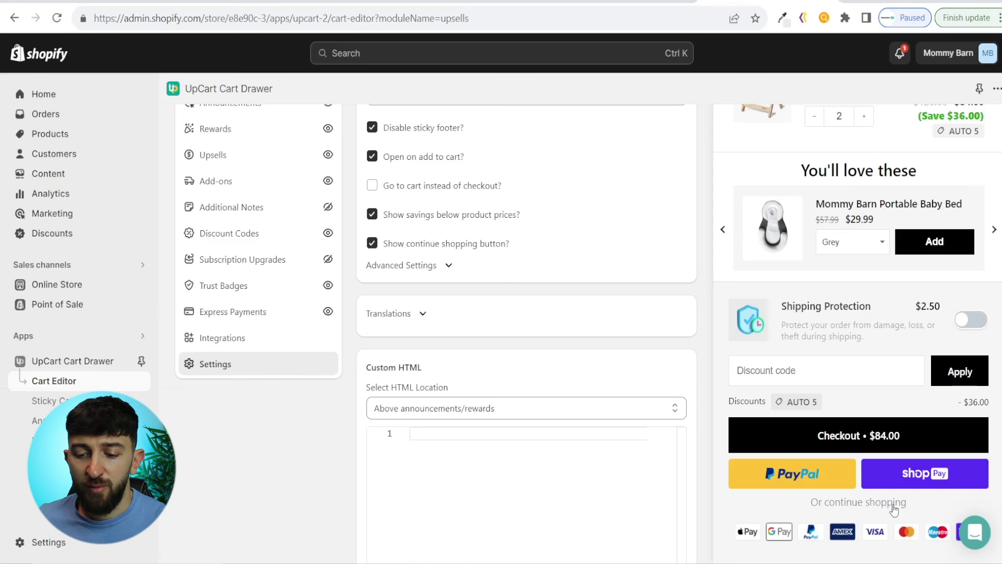
pyautogui.click(427, 252)
pyautogui.scroll(3, 611, 313)
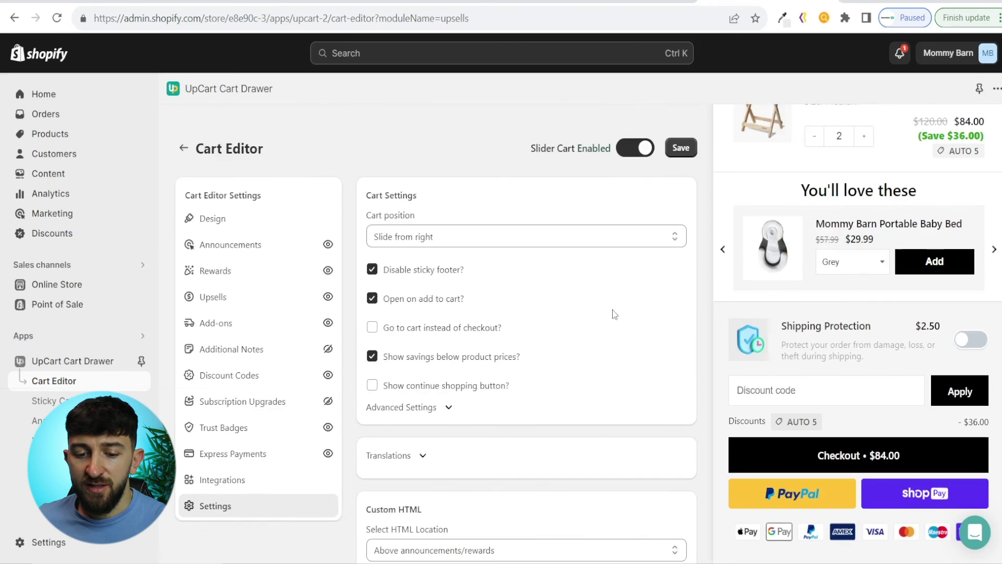
# Review the advanced cart settings without altering them, and save the cart settings
pyautogui.click(425, 411)
pyautogui.scroll(-2, 443, 444)
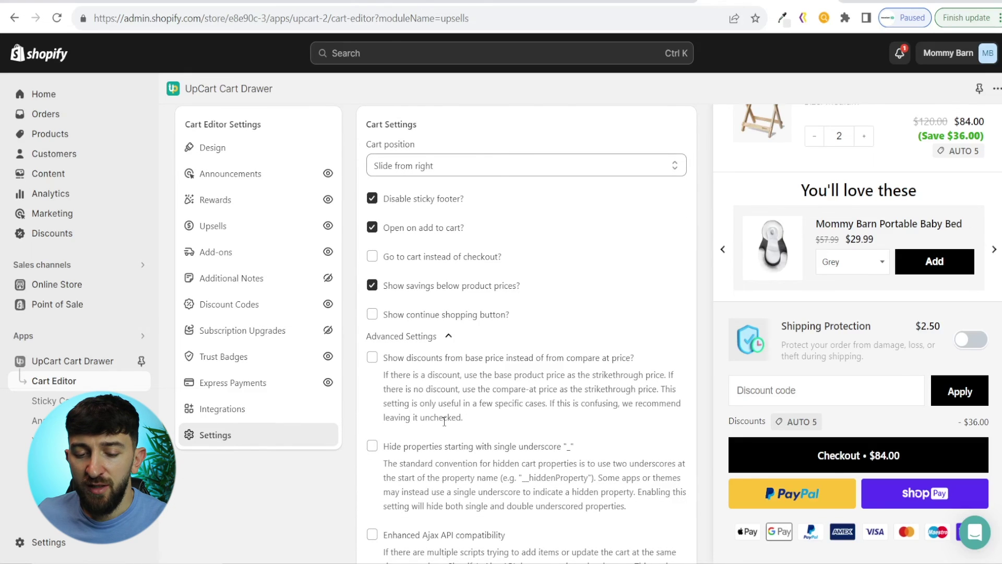
pyautogui.click(415, 337)
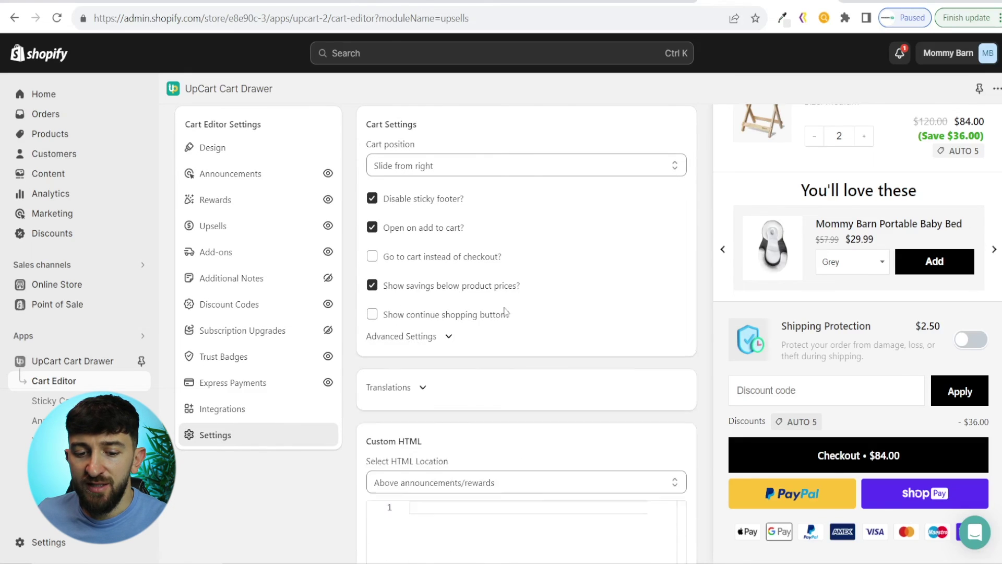
pyautogui.scroll(2, 480, 295)
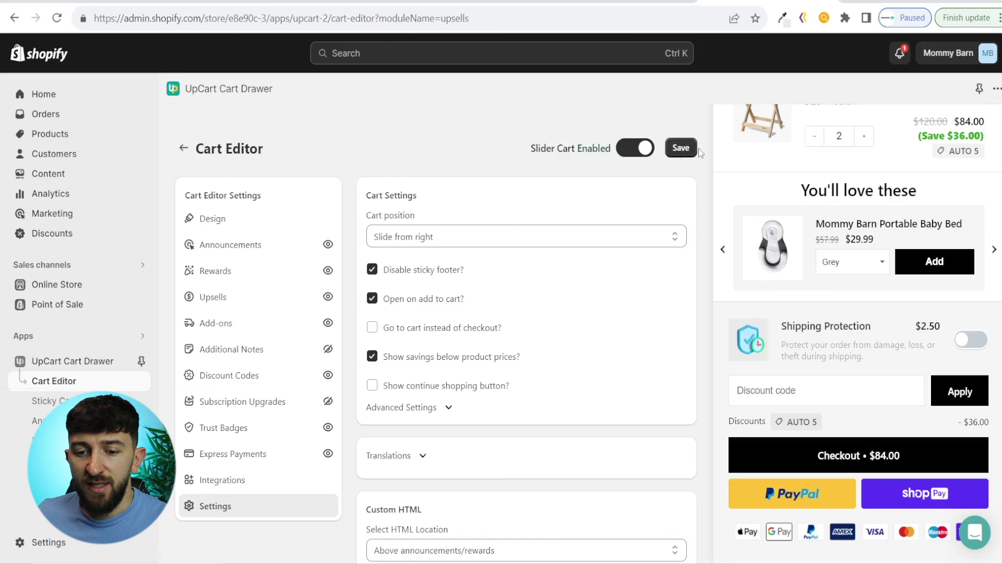
pyautogui.click(671, 149)
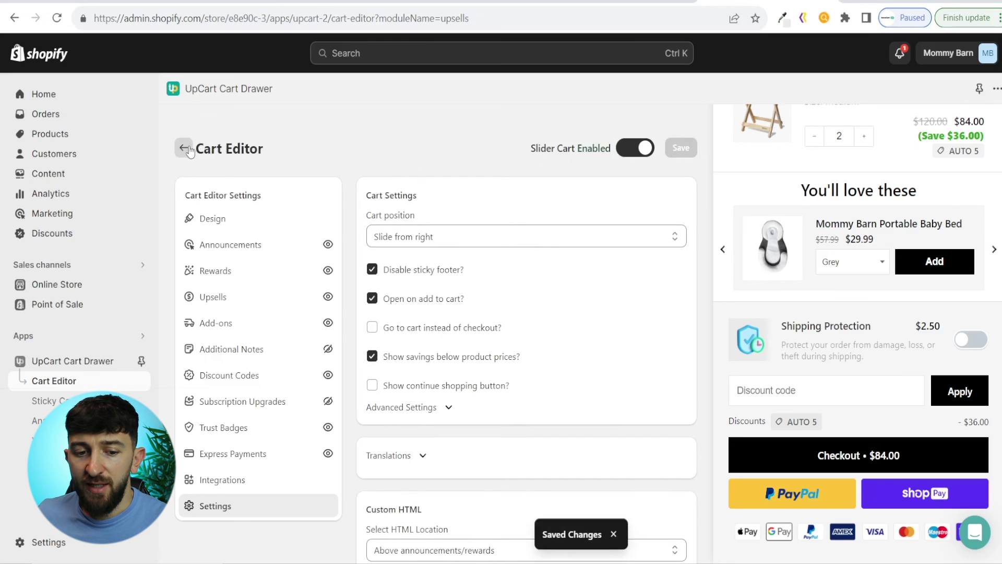
# Leave the cart editor and open the live Mommy Barn storefront at its Best Sellers section
pyautogui.click(183, 148)
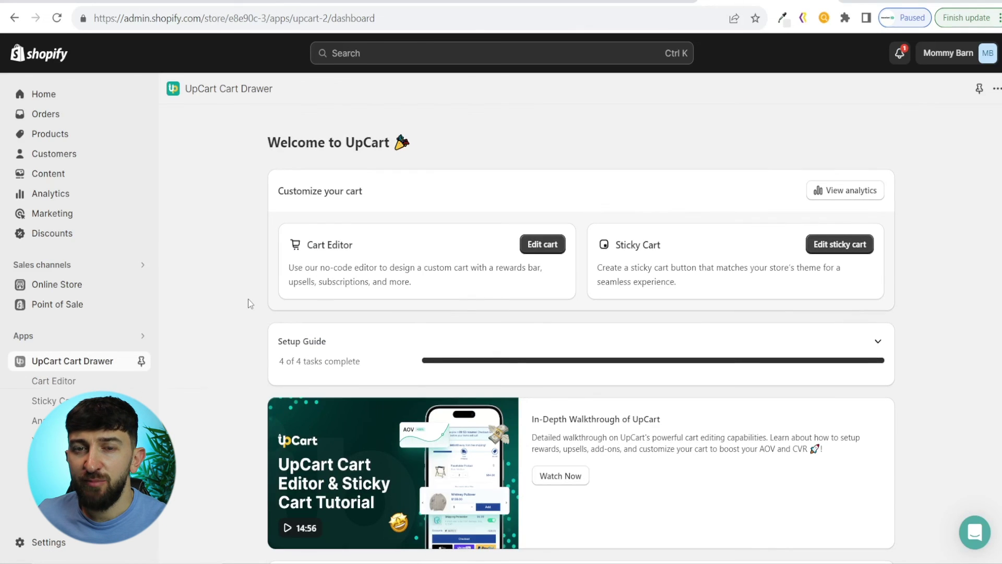
pyautogui.click(142, 285)
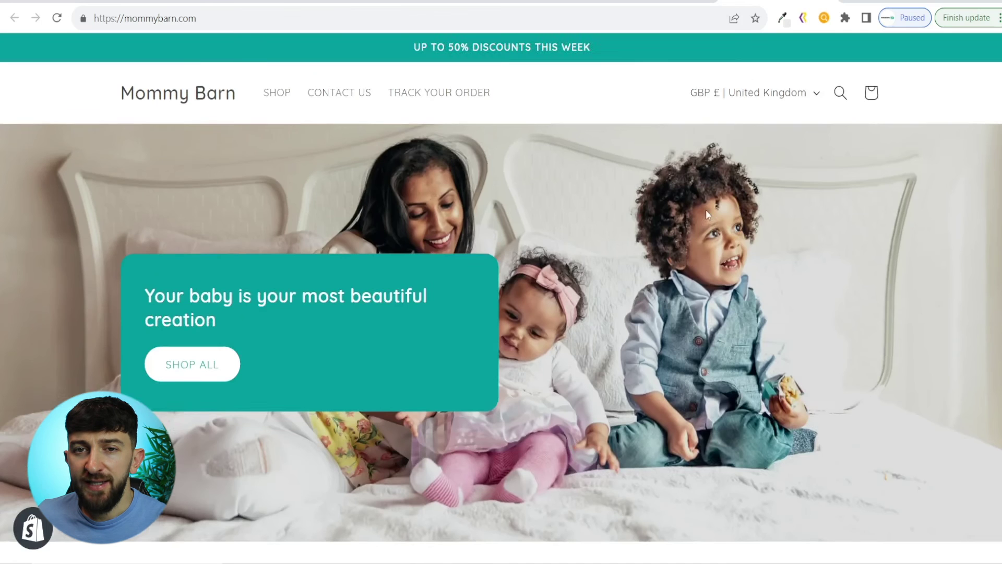
pyautogui.scroll(-5, 715, 204)
pyautogui.scroll(-3, 723, 142)
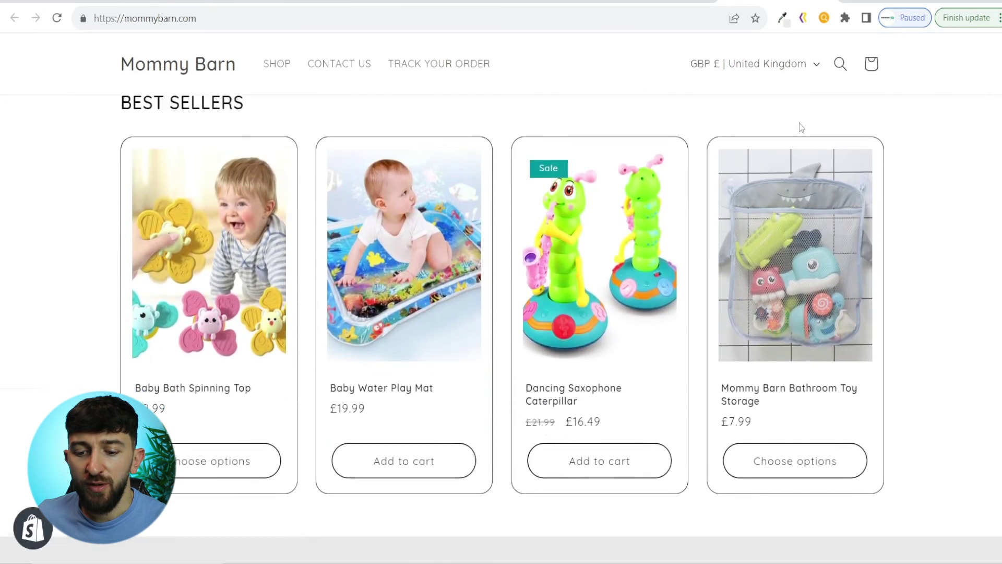
# Add the Dancing Saxophone Caterpillar to the cart from its product page, check the cart drawer, and close it
pyautogui.click(563, 269)
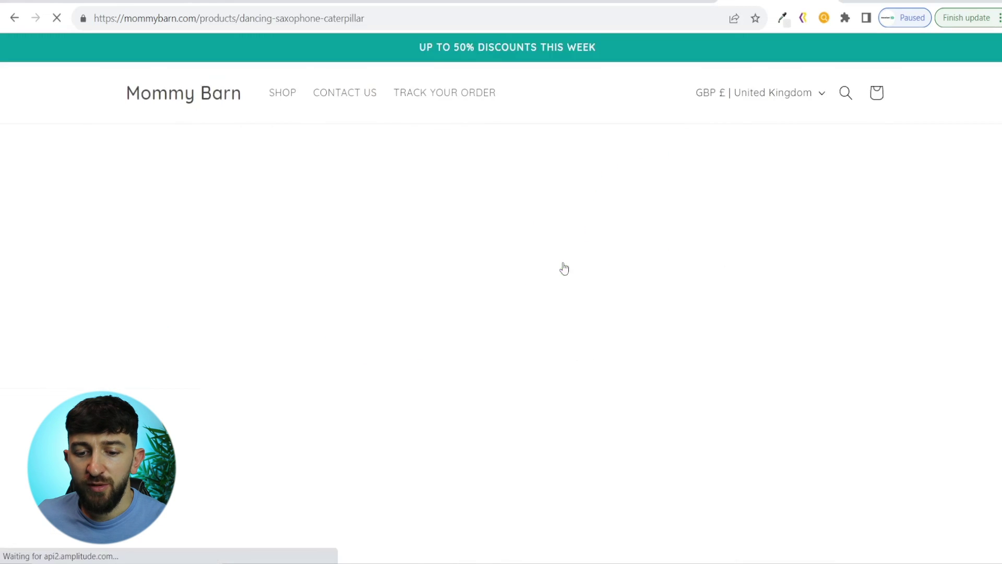
pyautogui.click(722, 493)
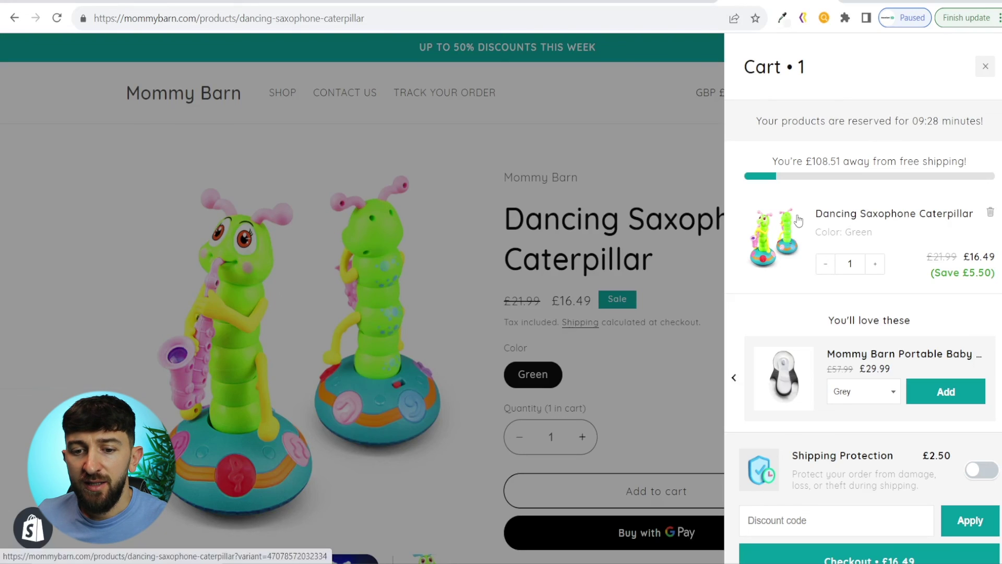
pyautogui.click(986, 67)
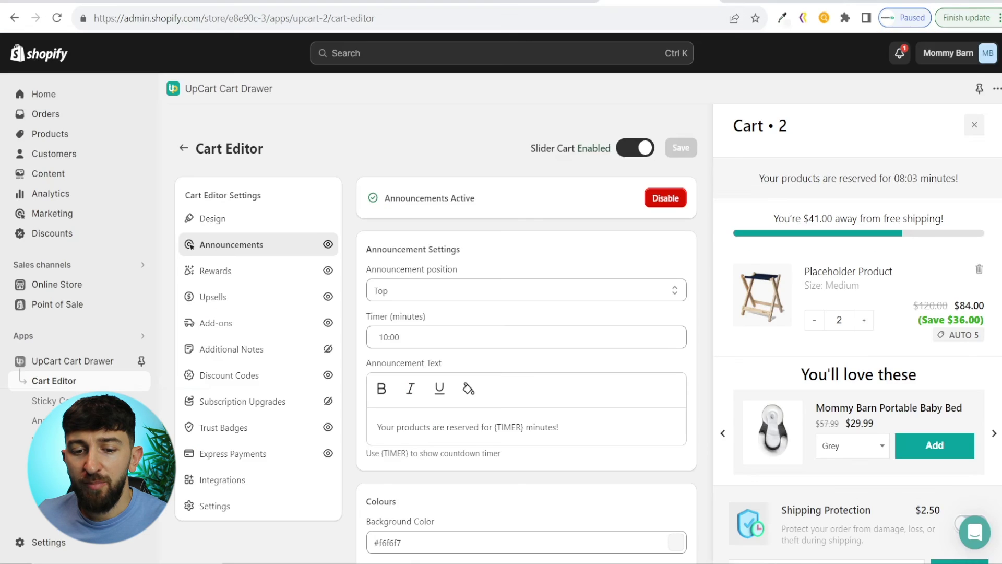
# Switch back to the UpCart app and review its analytics for revenue and top performing products
pyautogui.click(184, 149)
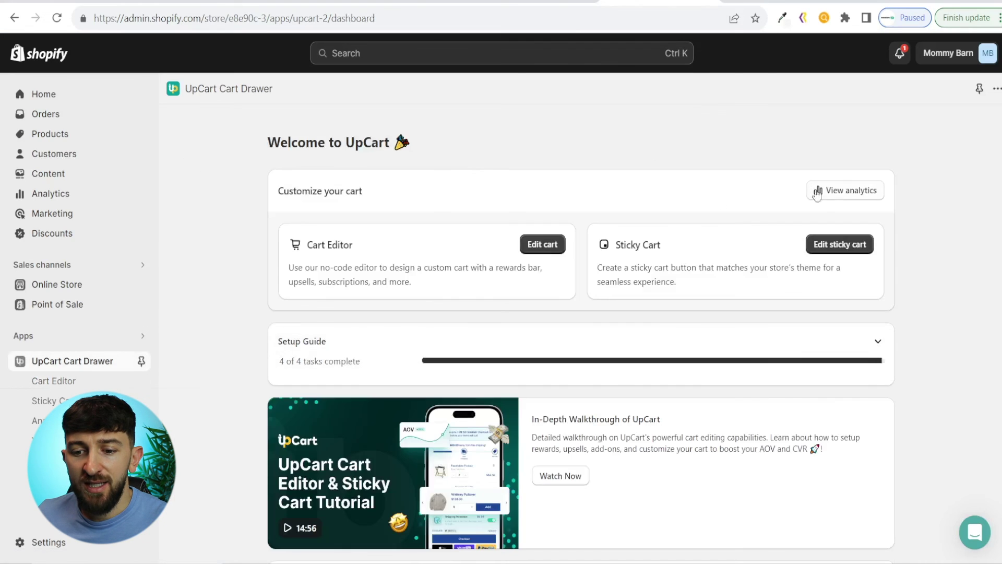
pyautogui.click(840, 193)
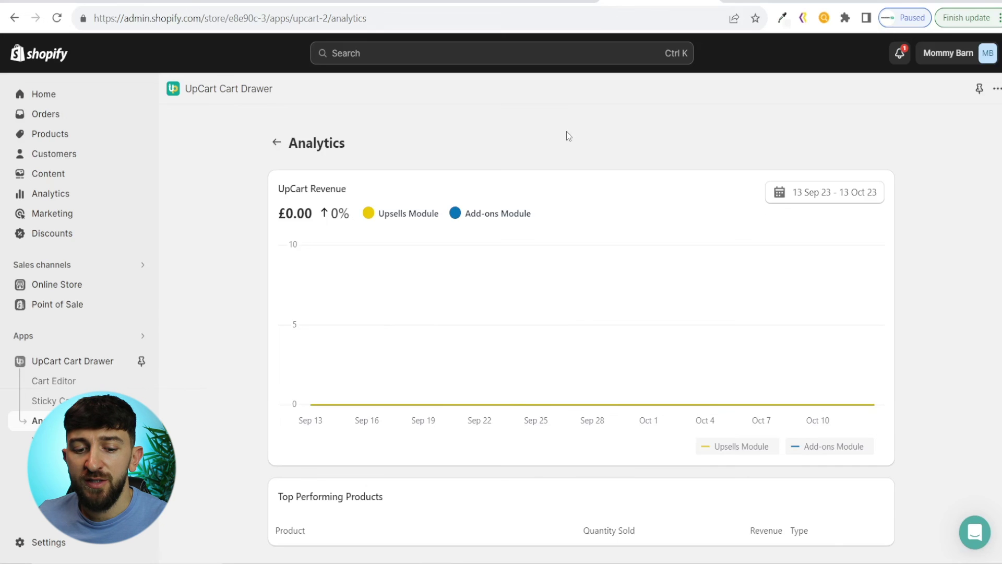
pyautogui.scroll(-1, 468, 488)
pyautogui.scroll(1, 493, 474)
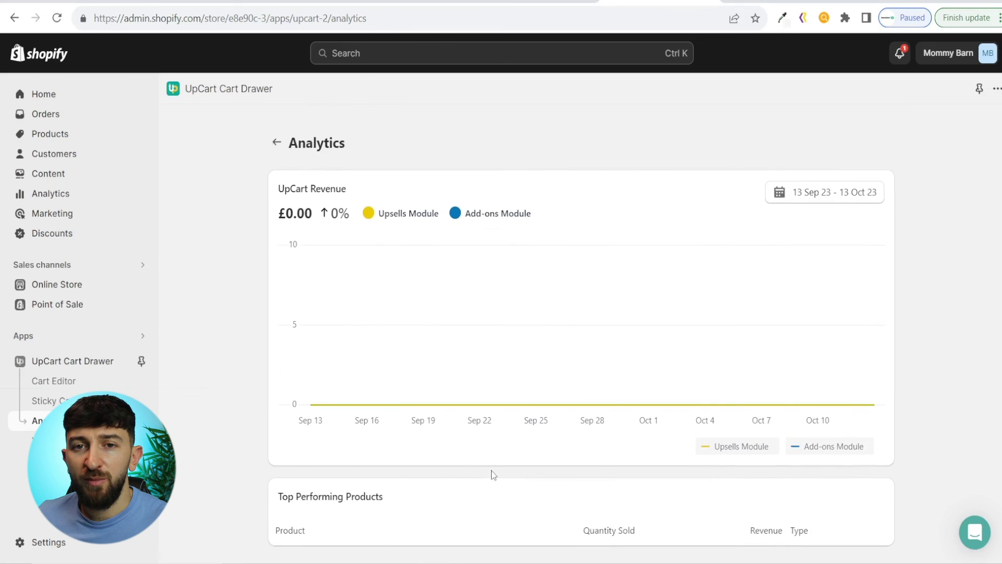